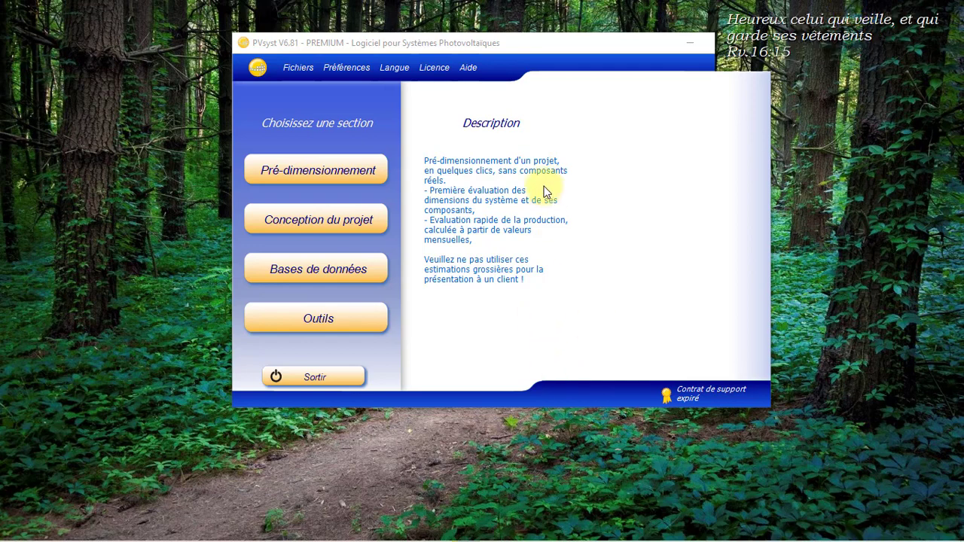
Open the project design section for a stand-alone system with batteries
click(628, 143)
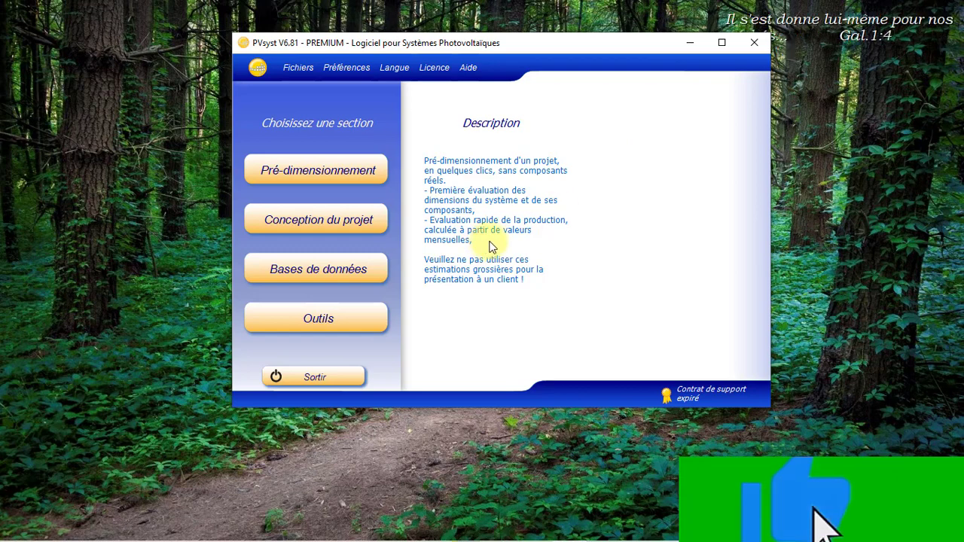
click(343, 226)
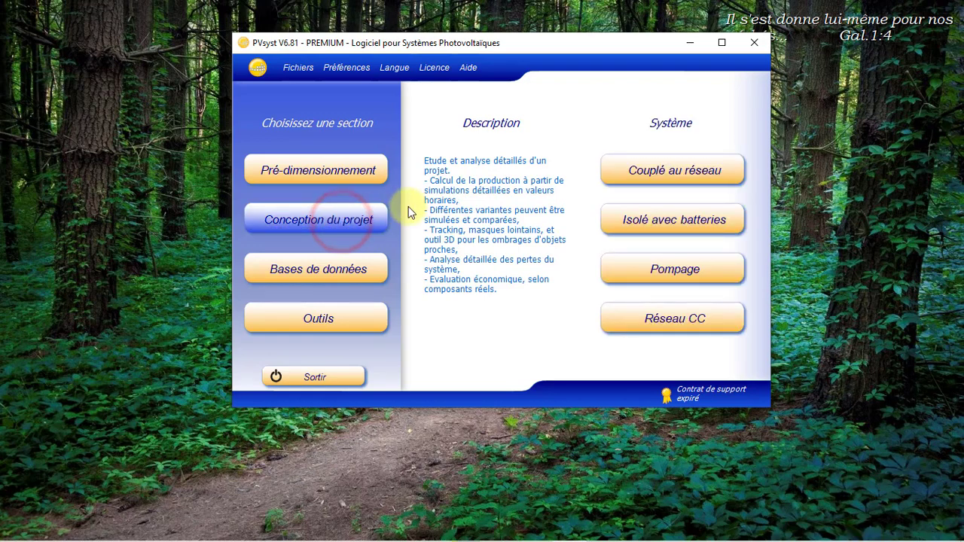
click(630, 231)
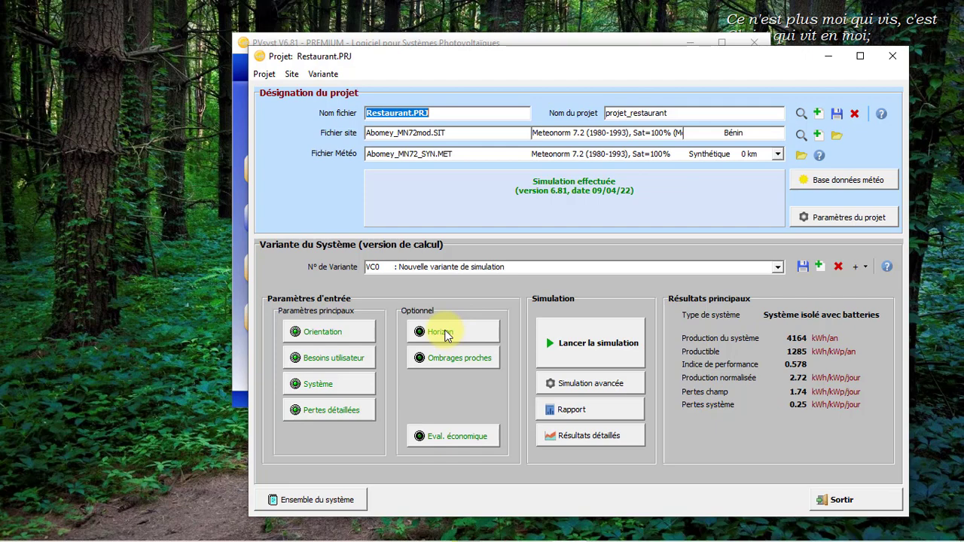
Import the Meteonorm horizon profile dtmh_7.184_1.989.hor from the Documents folder into the project's horizon definition
click(445, 334)
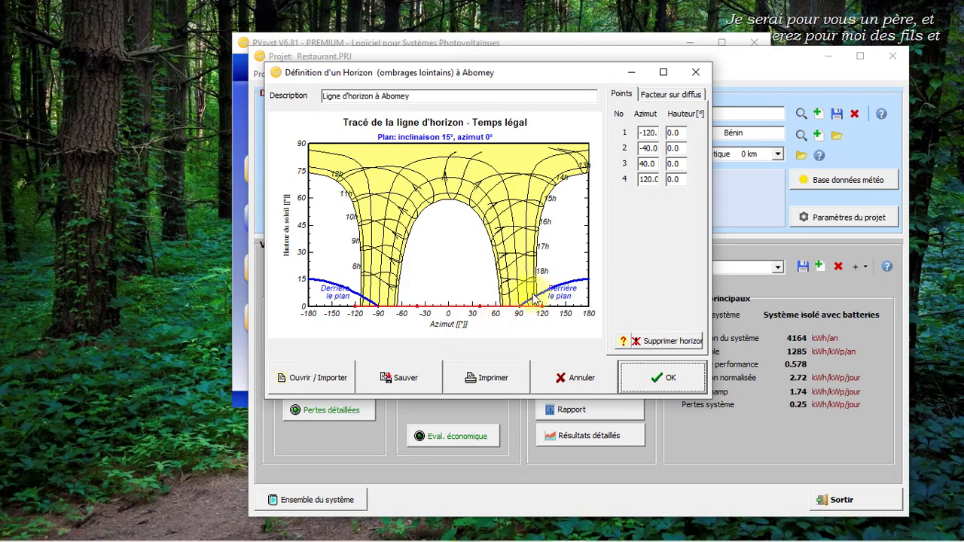
click(316, 379)
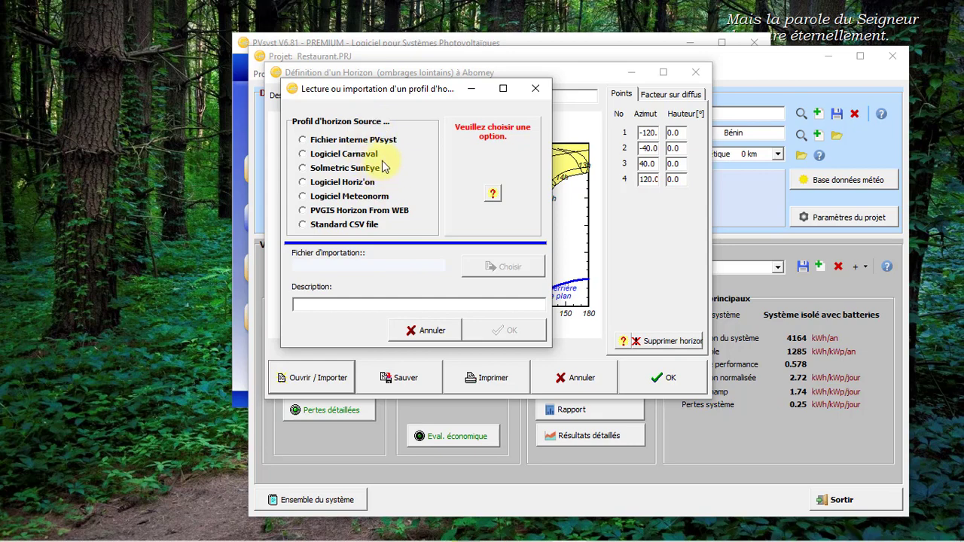
click(302, 196)
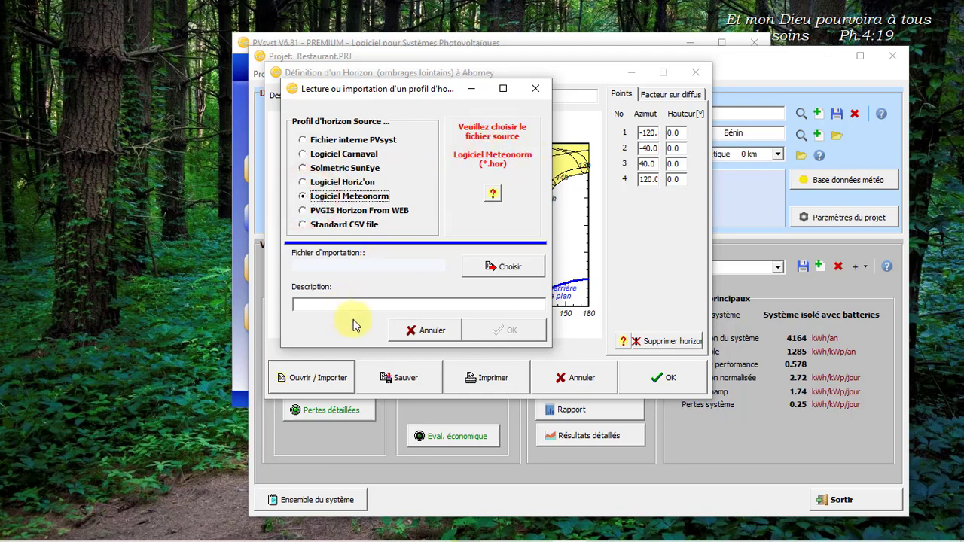
click(495, 270)
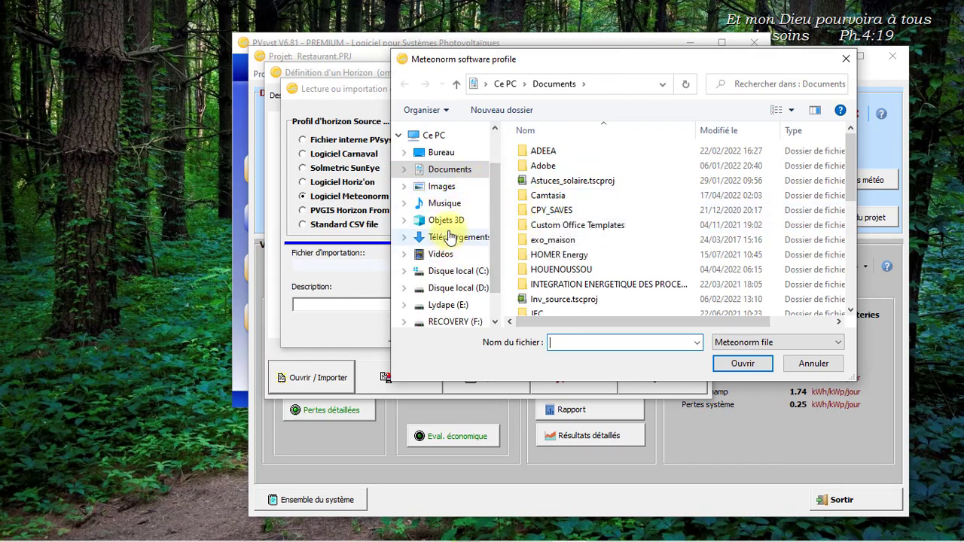
scroll(624, 221, down, 4)
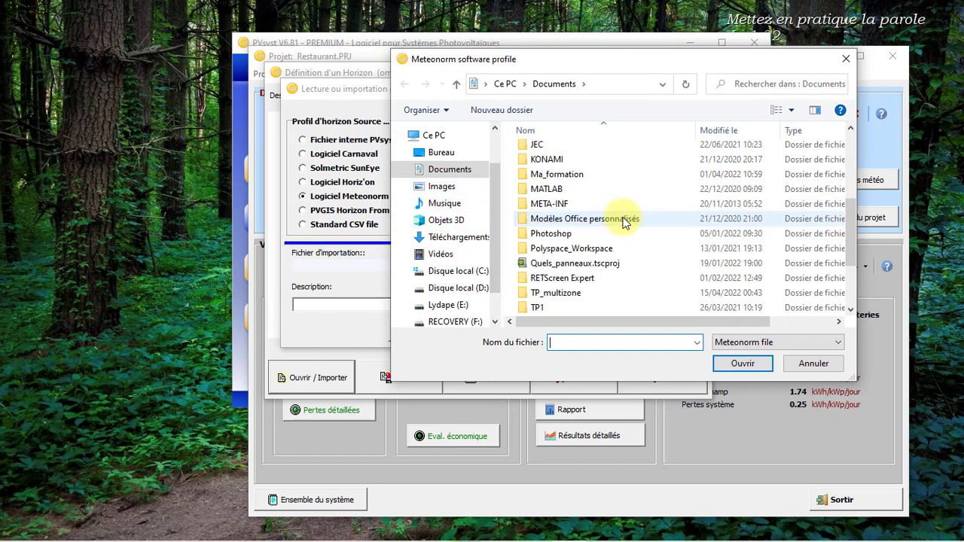
scroll(624, 221, down, 2)
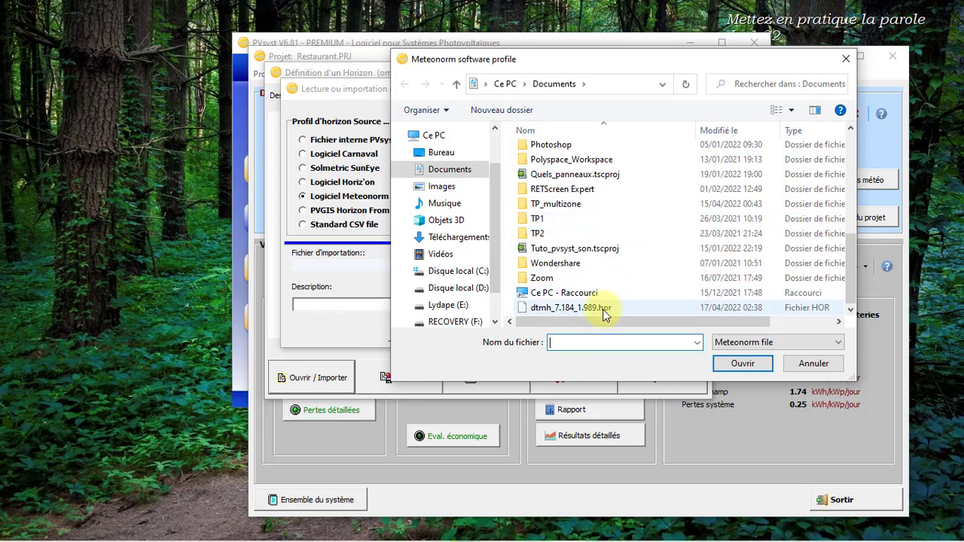
click(569, 308)
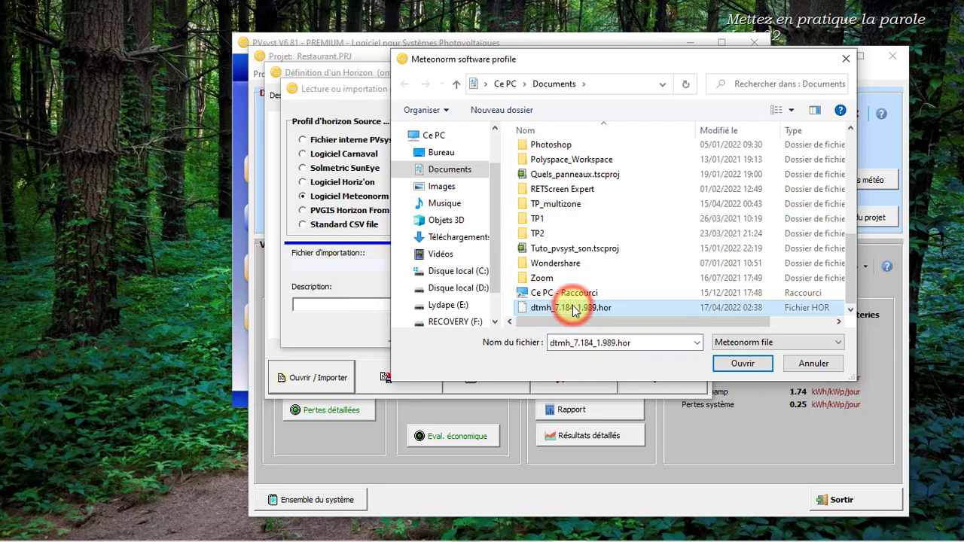
click(727, 363)
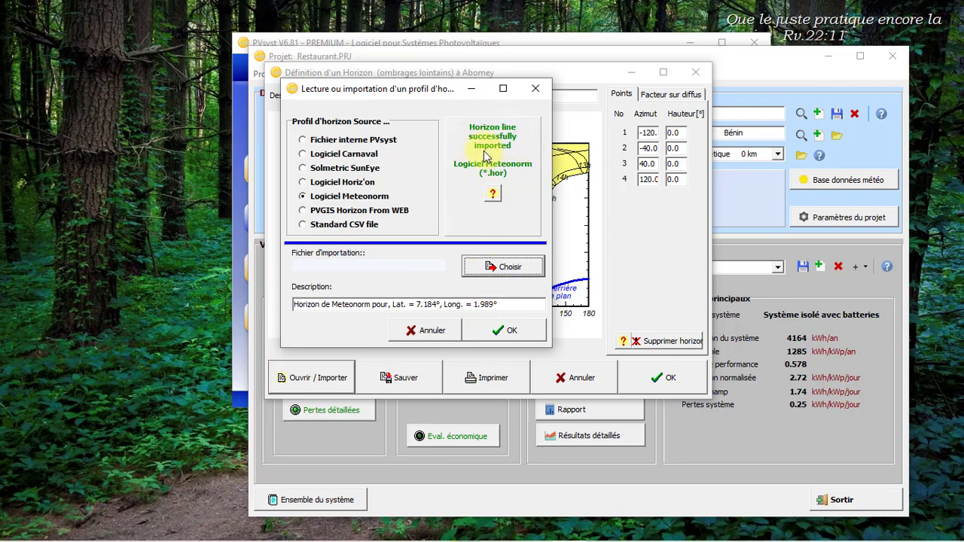
click(503, 330)
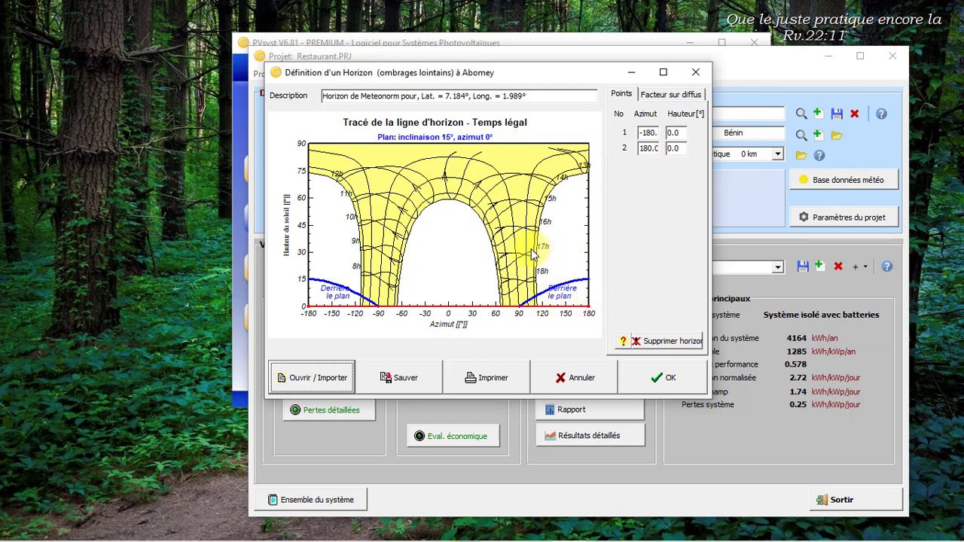
Accept the horizon definition and save the project under the file name Restaurant
click(660, 379)
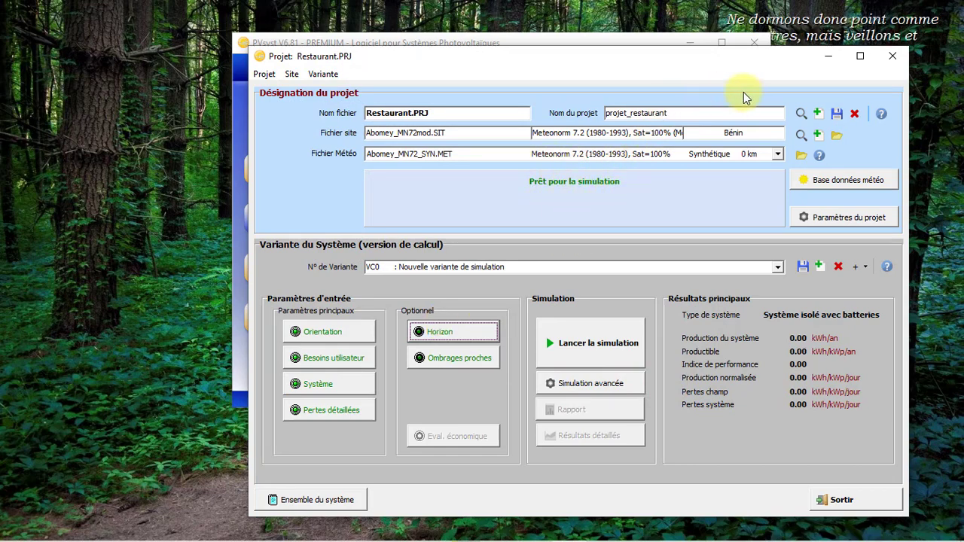
click(837, 114)
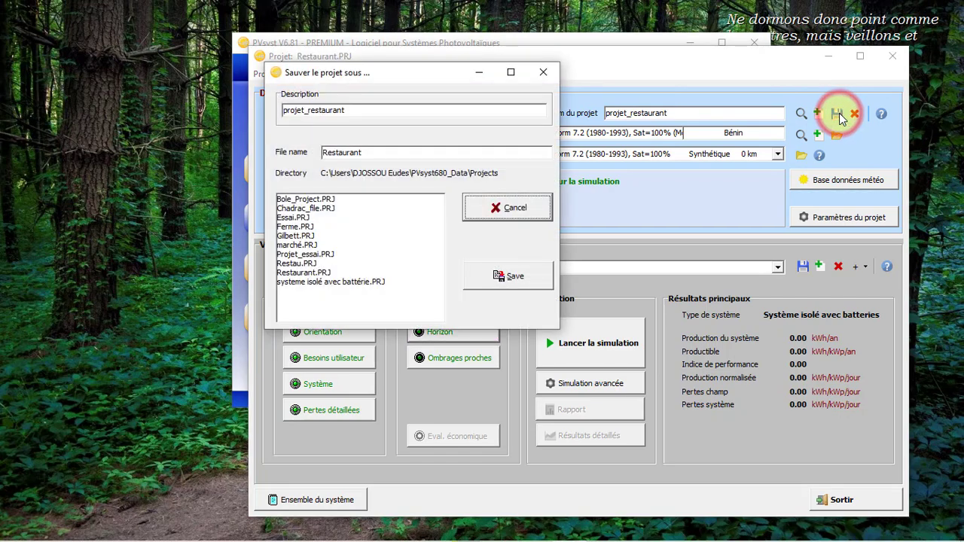
click(515, 276)
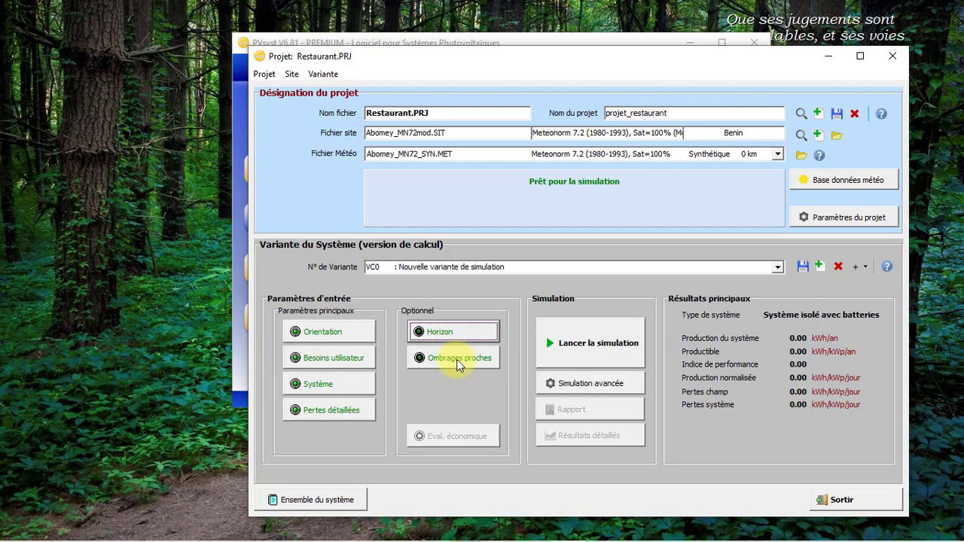
Open the 3D shading scene construction from the near shadings definition and maximize its window
click(457, 359)
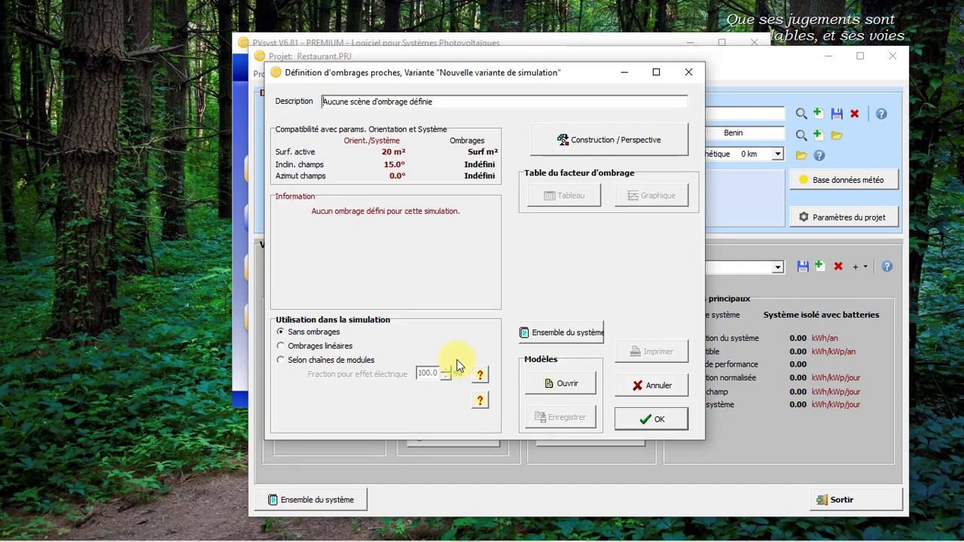
click(607, 142)
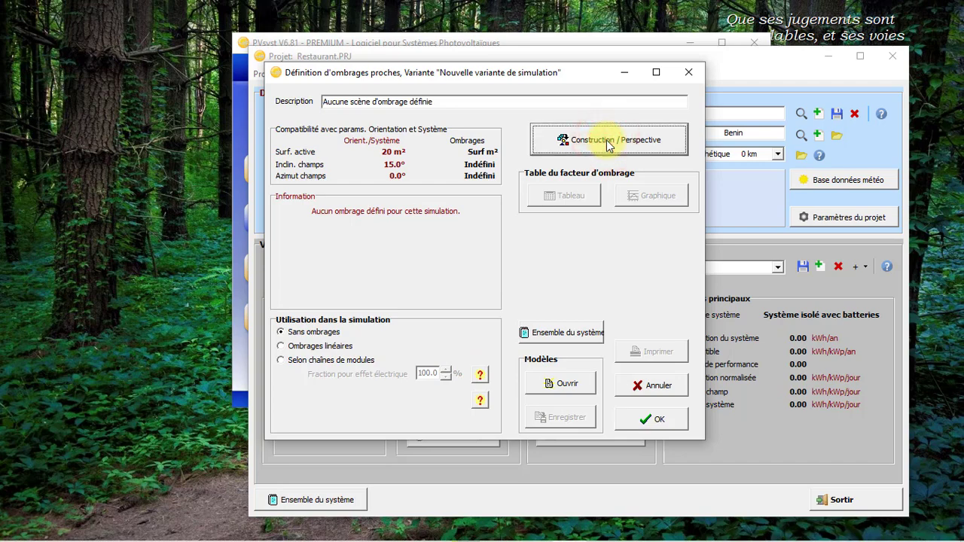
click(609, 142)
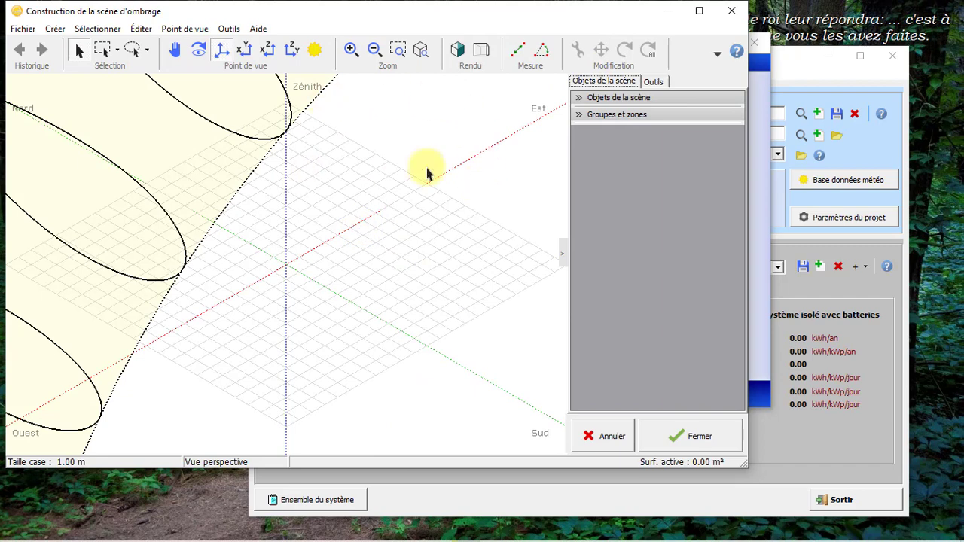
click(700, 11)
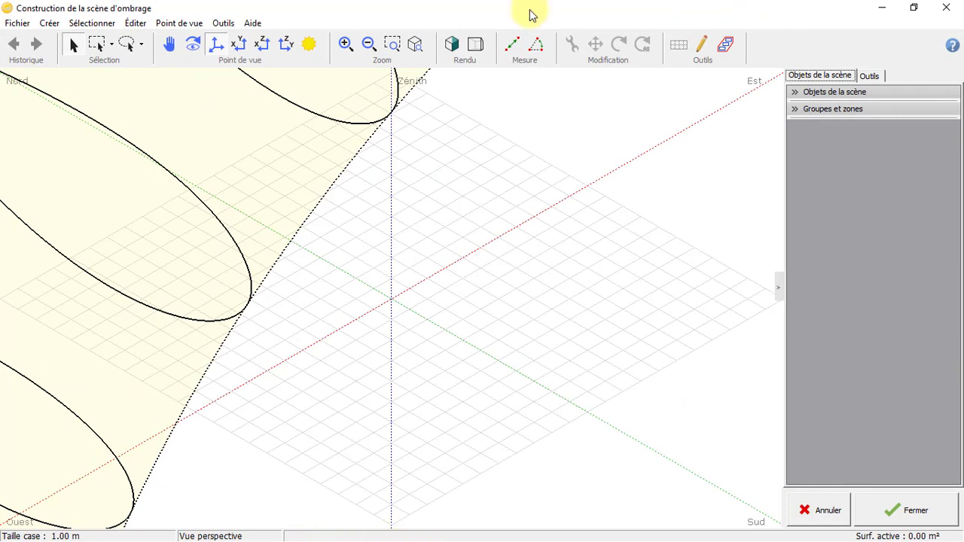
Switch to Photos to examine the restaurant plan's dimensions and PV panel and tree distances in Image_restau.png, and return to the maximized shading scene
click(881, 8)
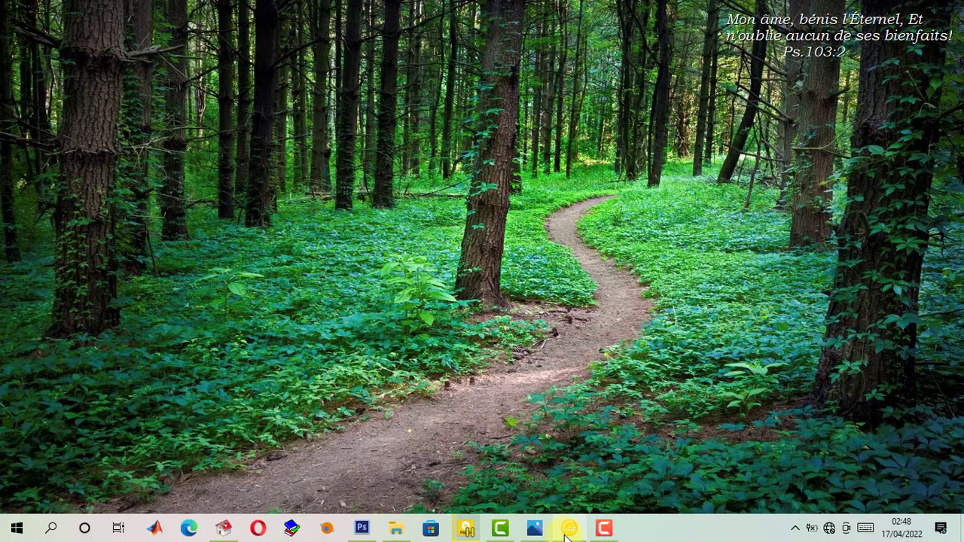
click(533, 530)
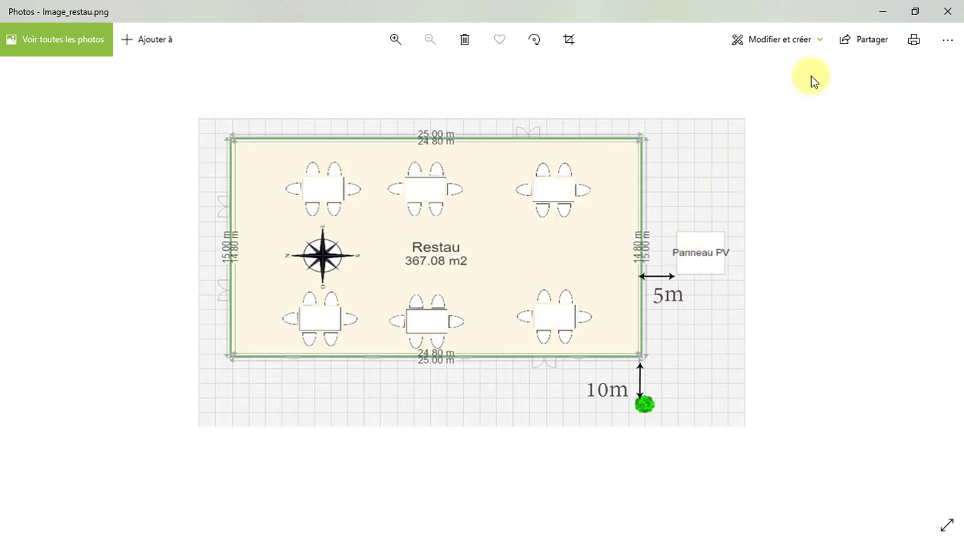
click(875, 9)
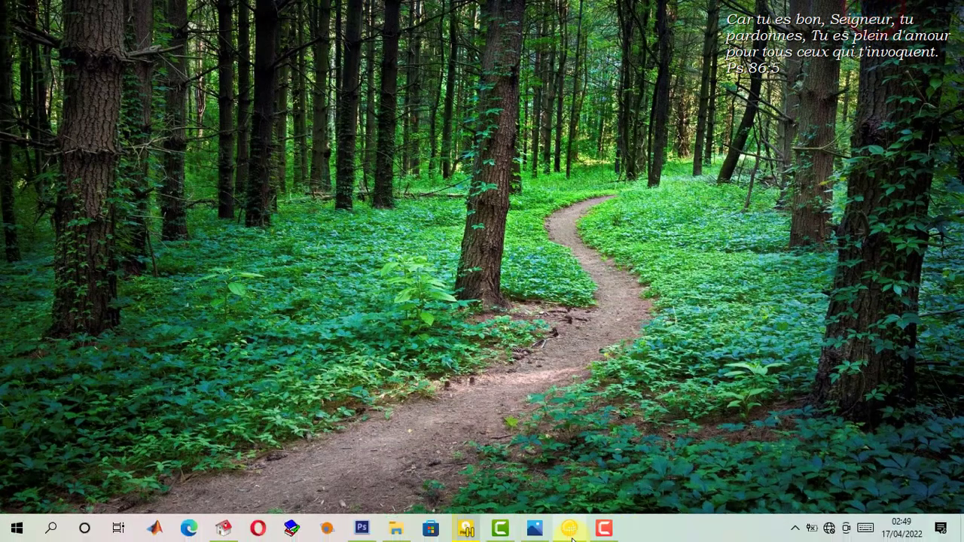
click(565, 530)
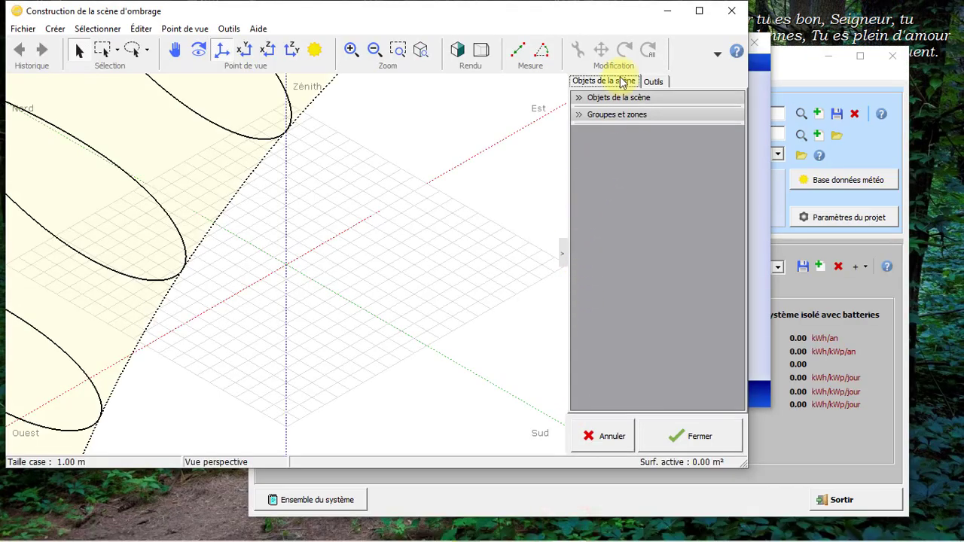
click(701, 9)
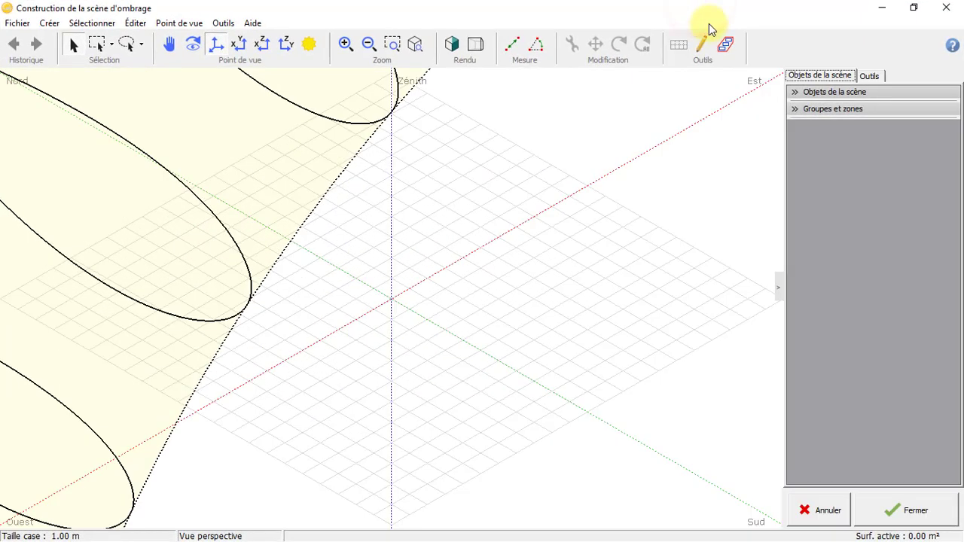
Hide the solar trajectory in the shading scene's view
scroll(557, 180, down, 5)
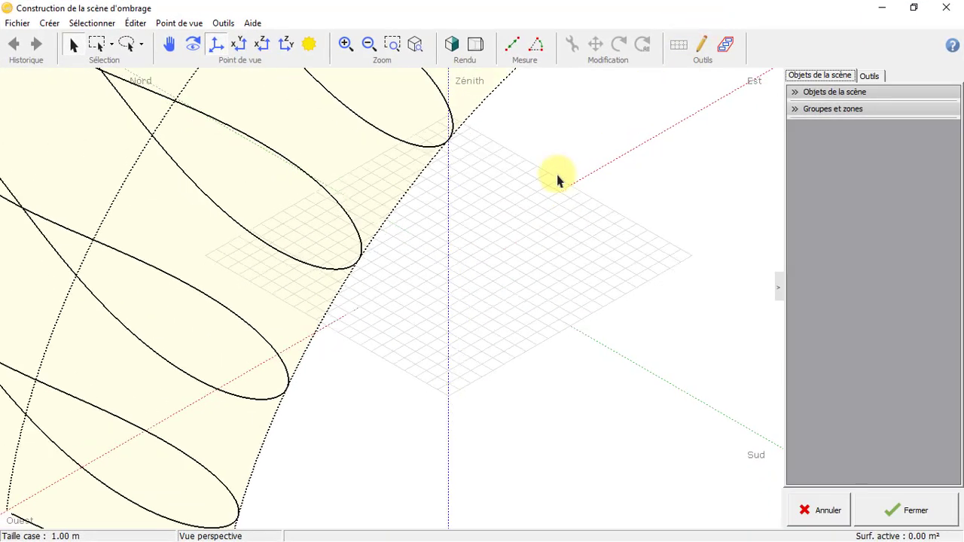
scroll(557, 179, down, 2)
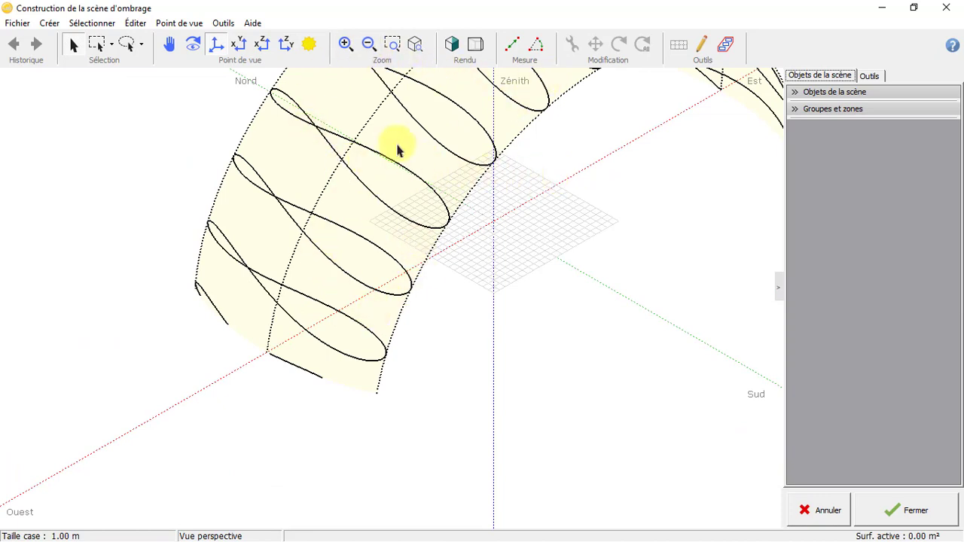
click(188, 25)
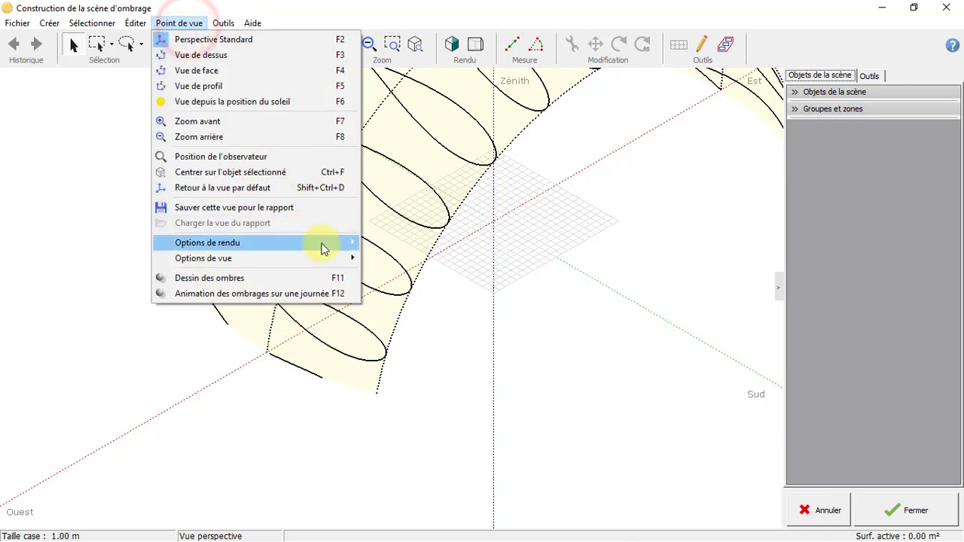
mouse_move(329, 259)
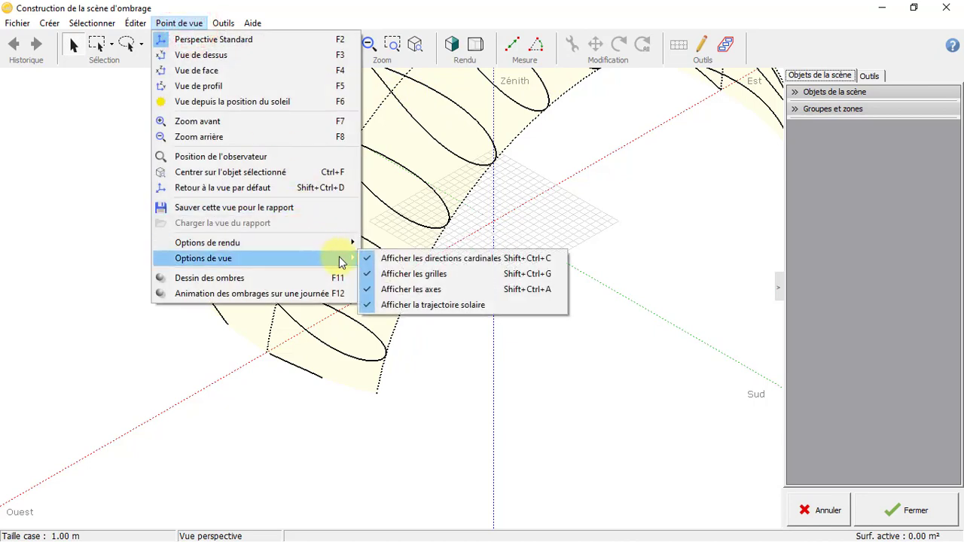
click(369, 305)
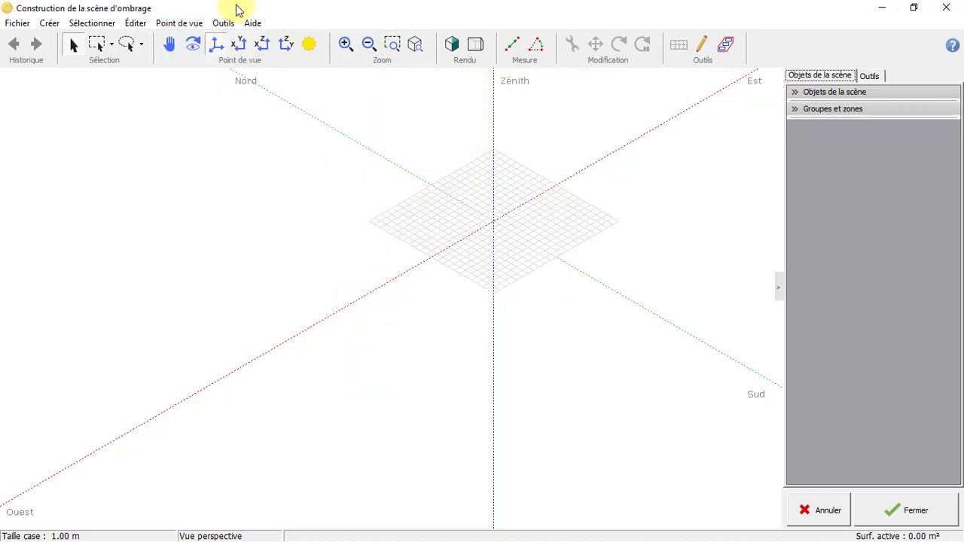
Turn the solar trajectory display back on in the shading scene
click(194, 23)
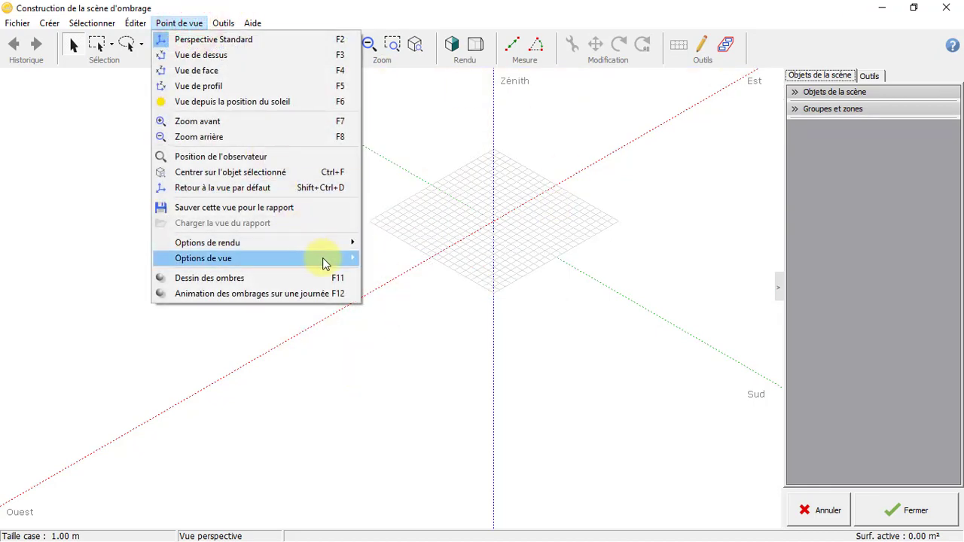
mouse_move(322, 258)
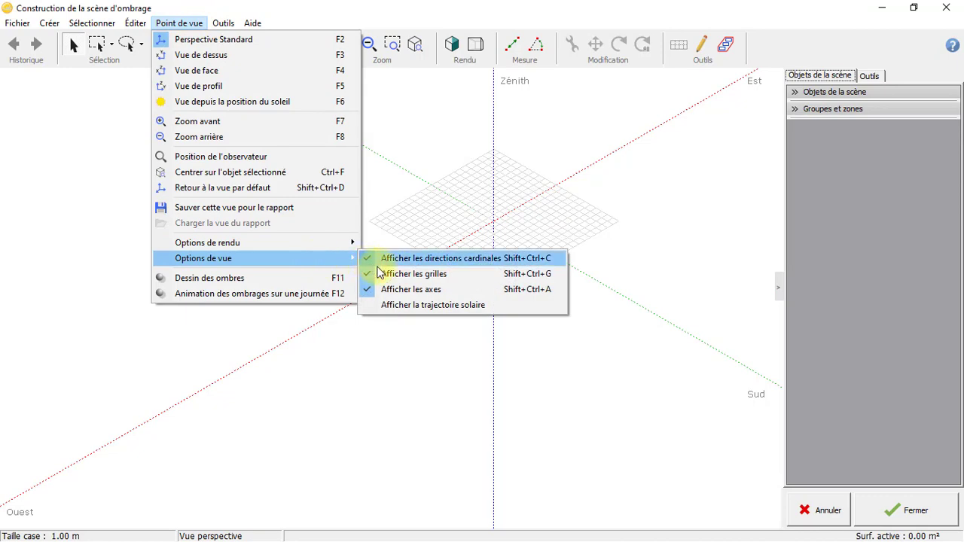
click(376, 308)
Create a building / composite object in the shading scene and start an elementary shading object inside it
scroll(520, 254, up, 4)
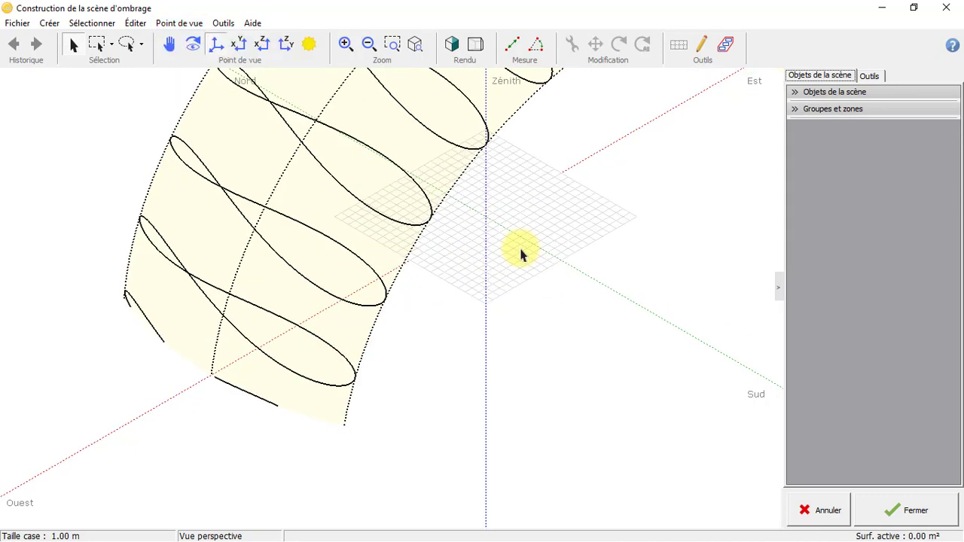
scroll(520, 254, up, 2)
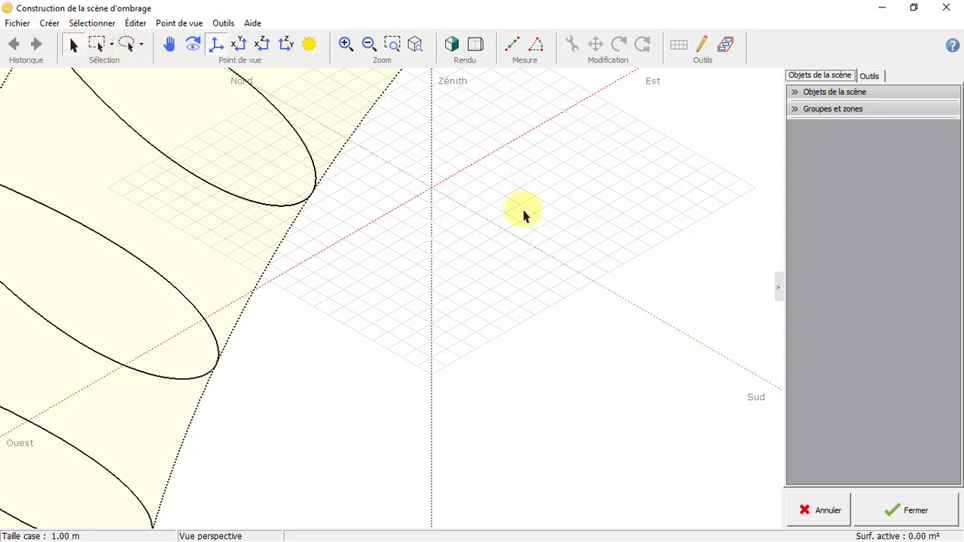
click(59, 23)
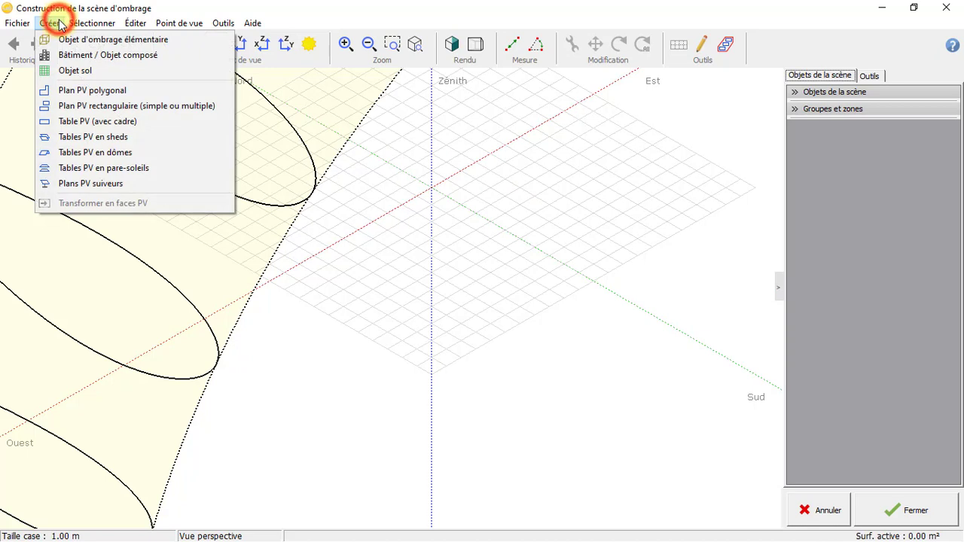
click(63, 57)
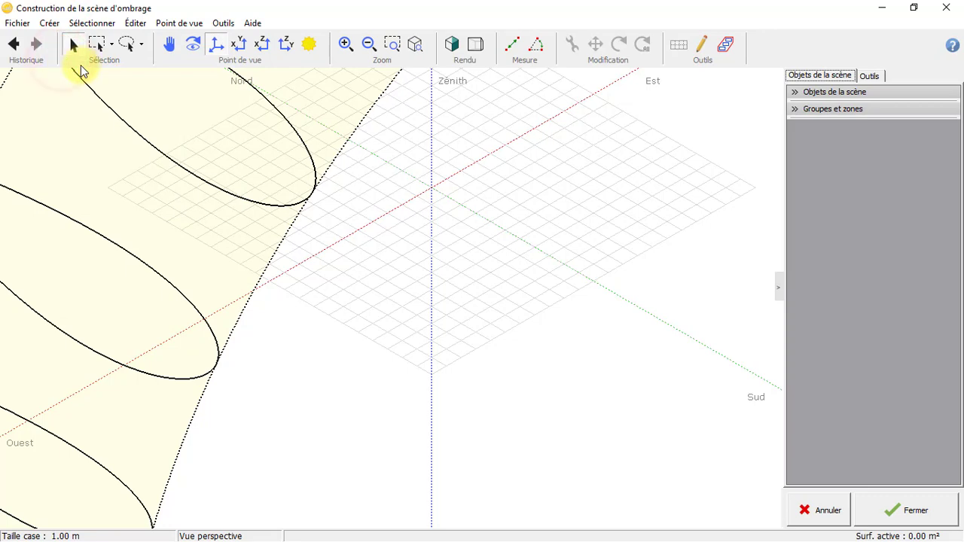
double_click(43, 25)
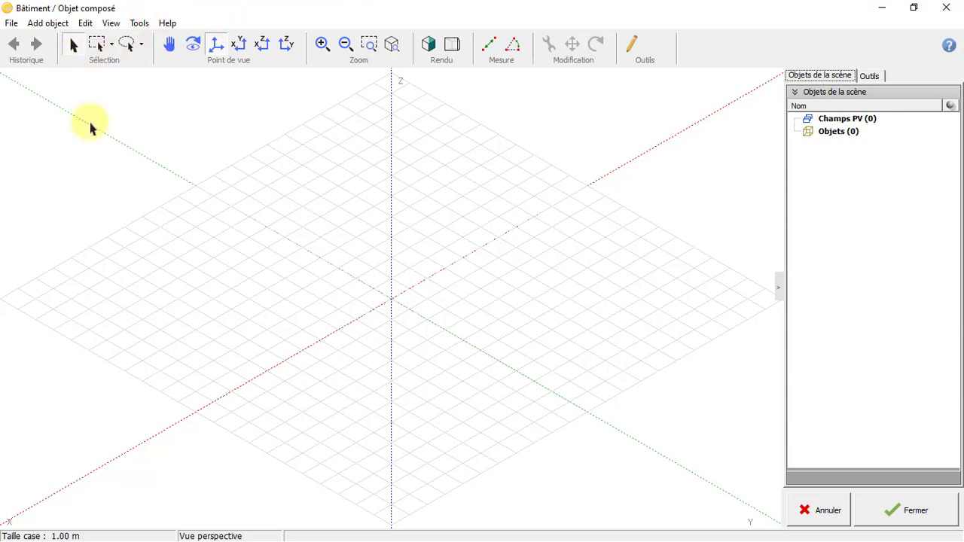
click(45, 26)
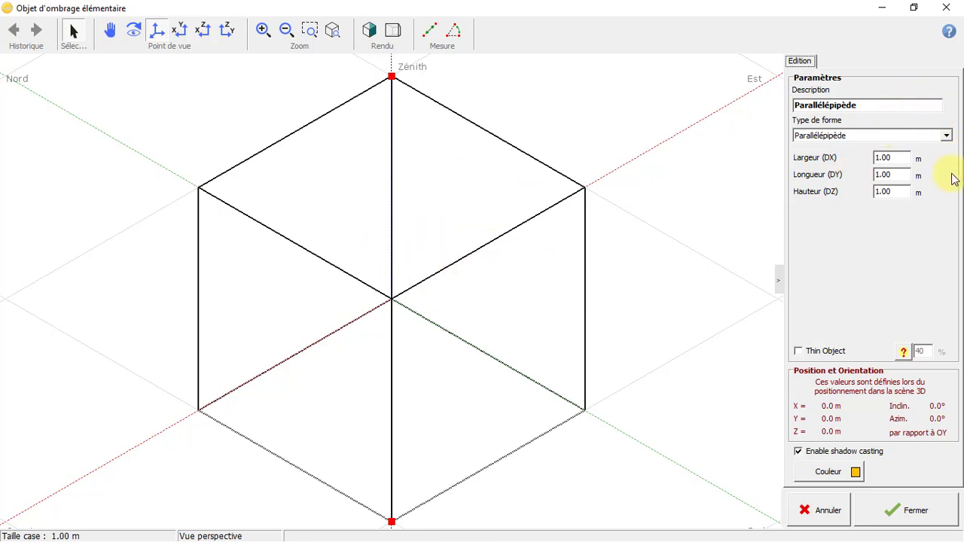
Change the elementary object's shape type to the house with a two-sided roof, "Maison + toit à 2 pans"
click(948, 137)
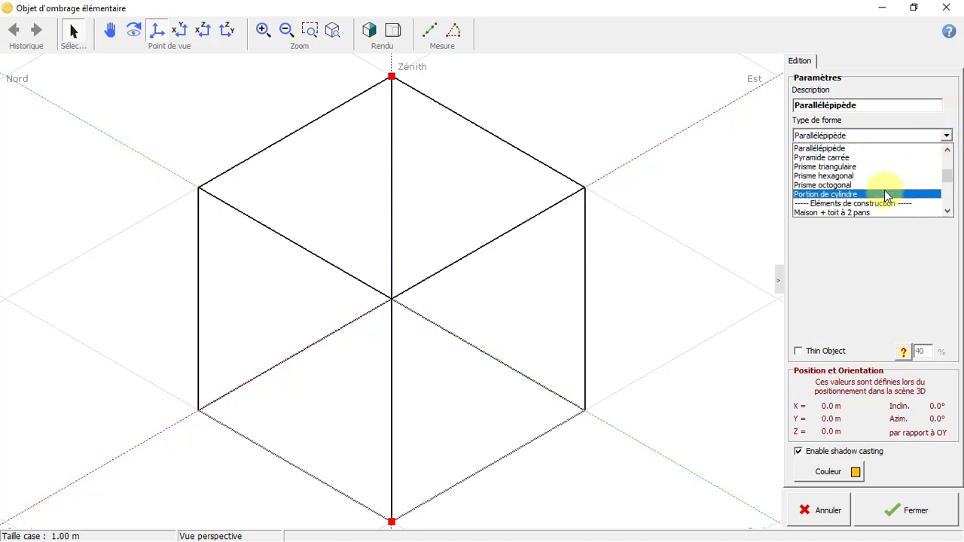
scroll(883, 159, down, 1)
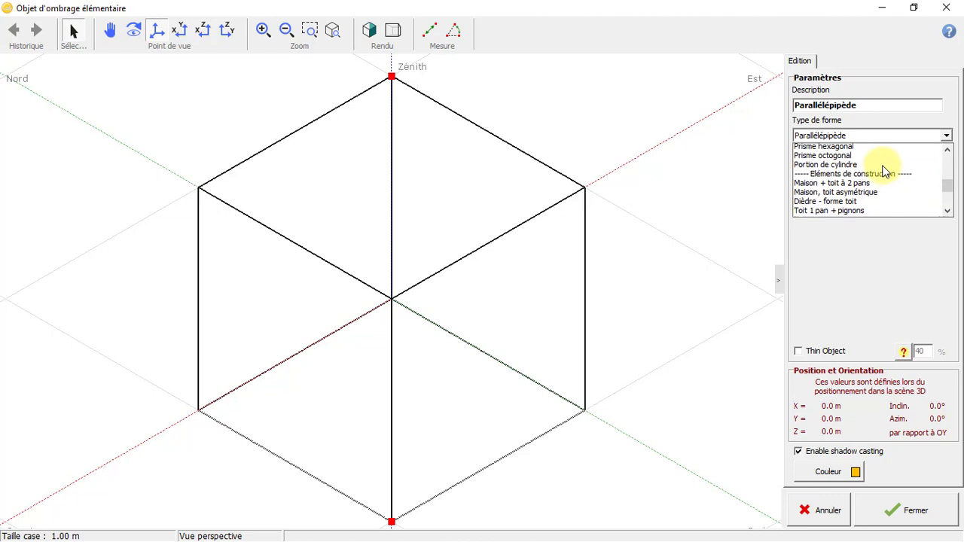
scroll(887, 162, down, 1)
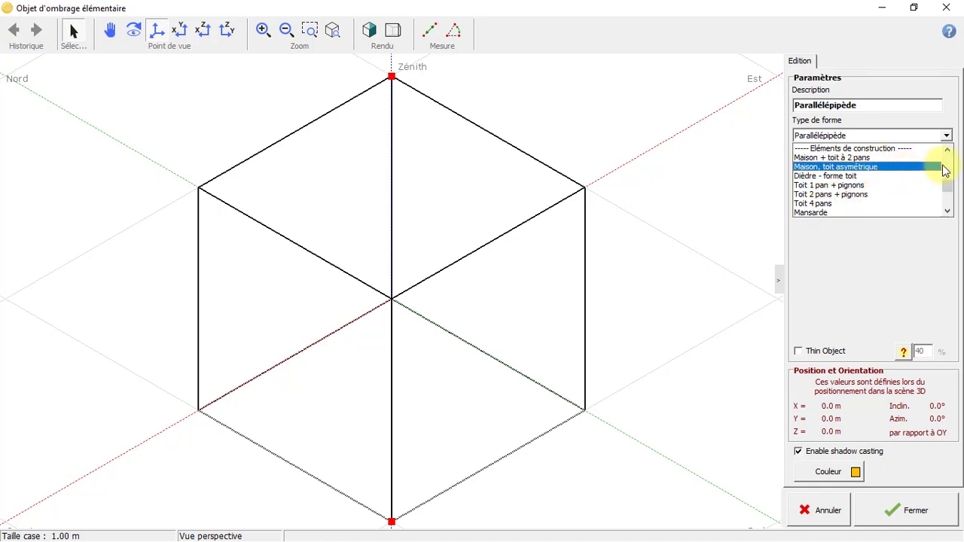
click(843, 158)
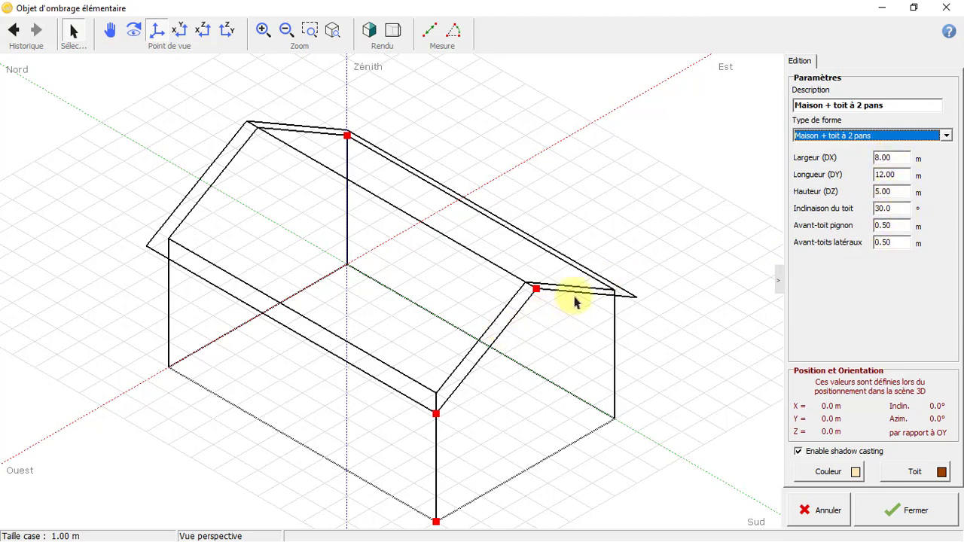
Set the house's width to 15 m, its length to 25 m and its height to 8 m
click(889, 157)
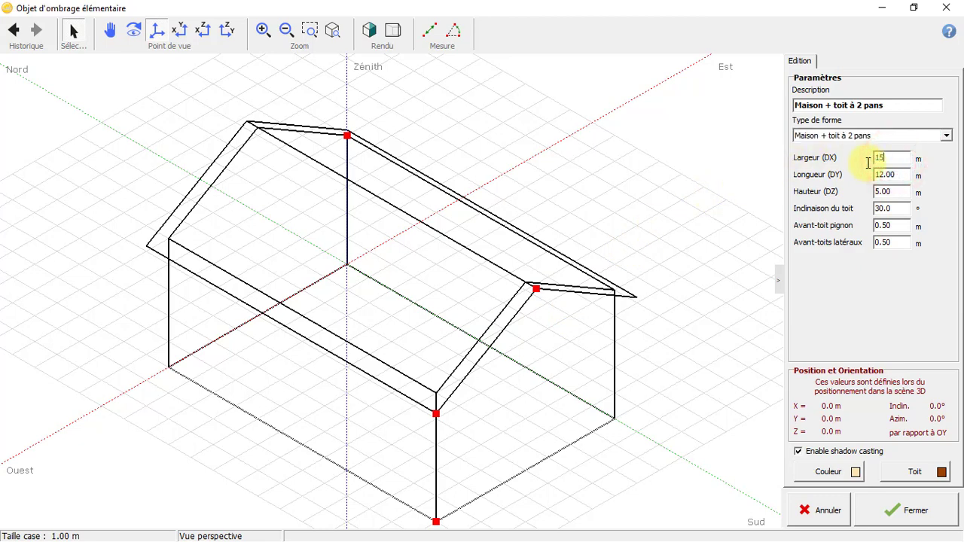
click(896, 190)
click(898, 176)
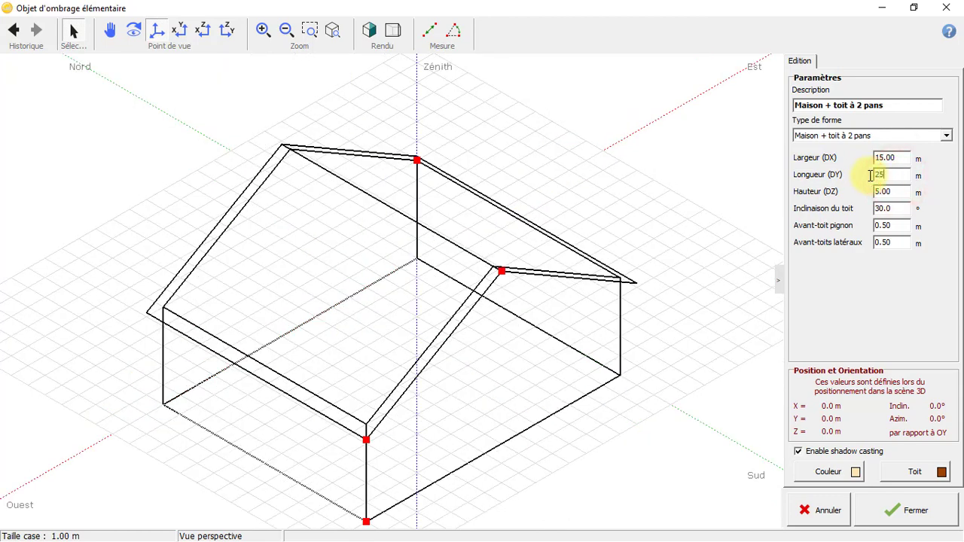
text(25)
click(893, 192)
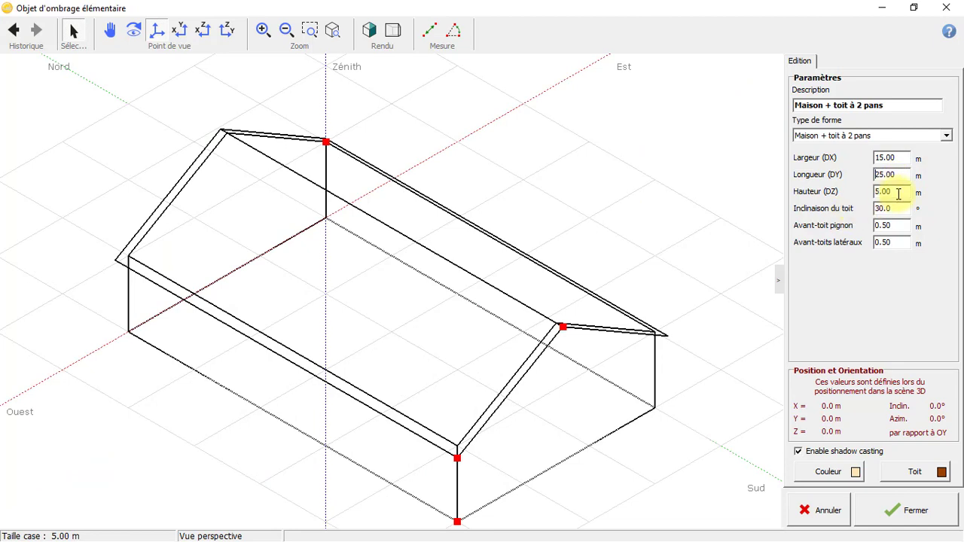
double_click(897, 193)
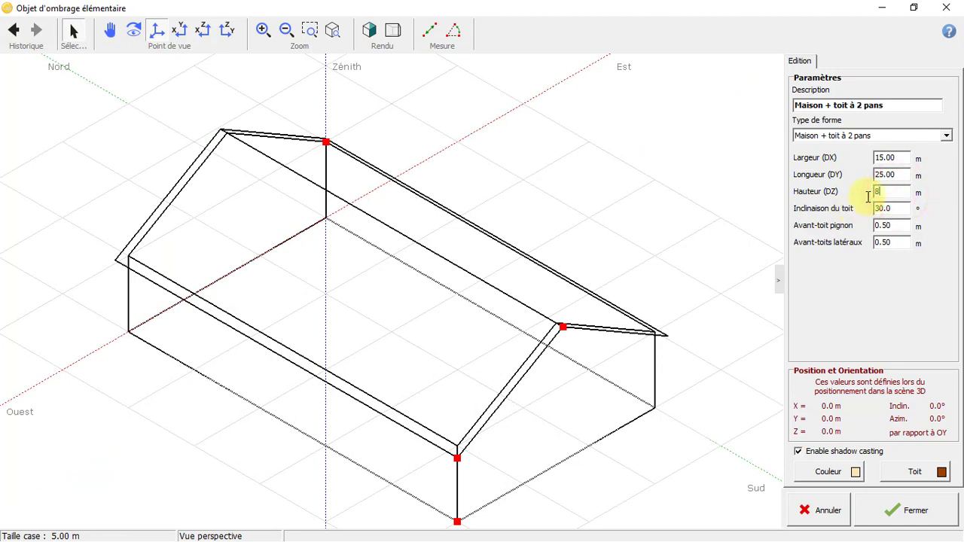
text(8)
key(Return)
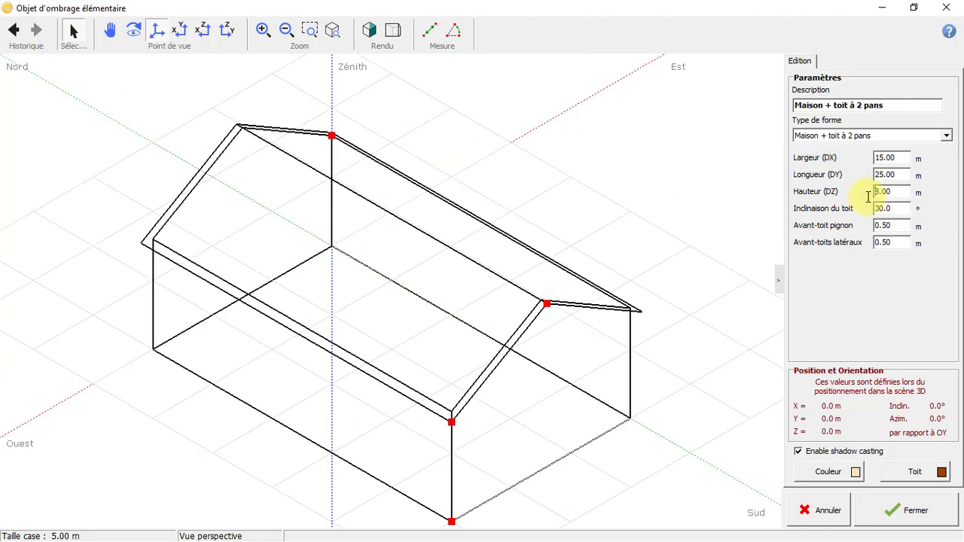
Set the house's roof inclination to 15° and insert the finished building into the main shading scene
double_click(902, 210)
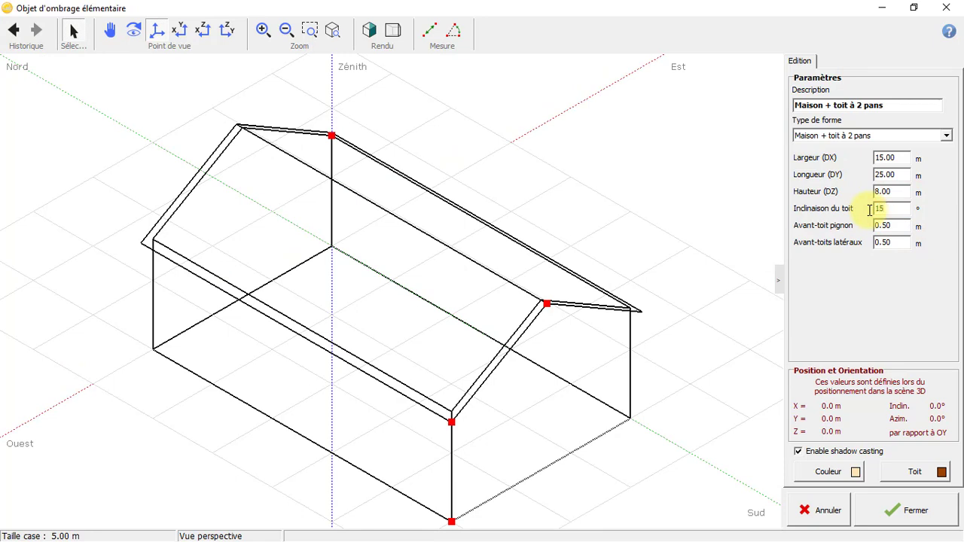
text(15)
key(Return)
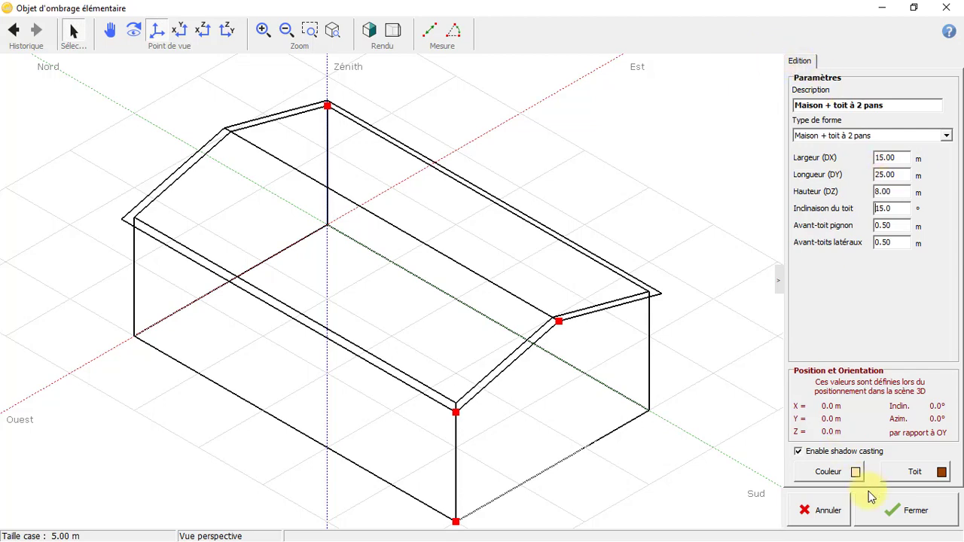
click(908, 516)
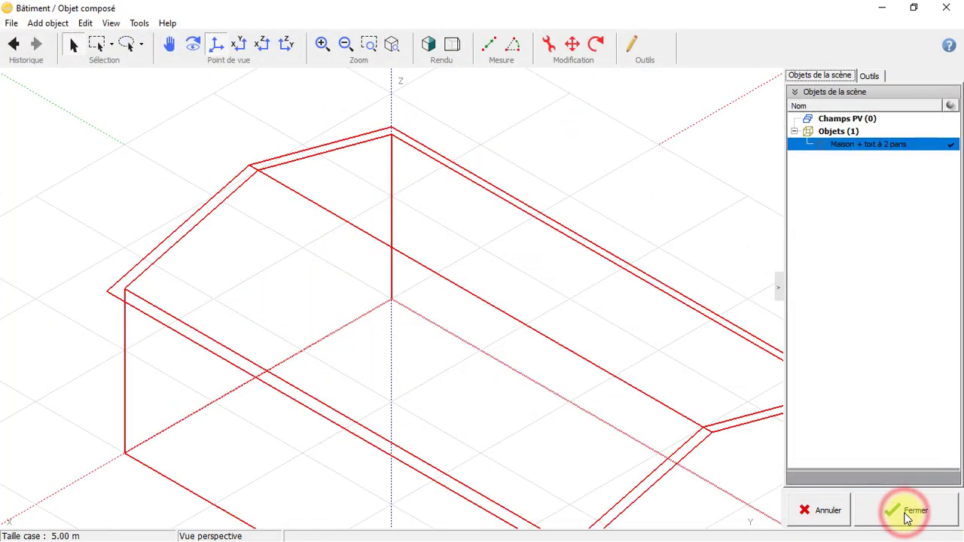
scroll(607, 357, down, 3)
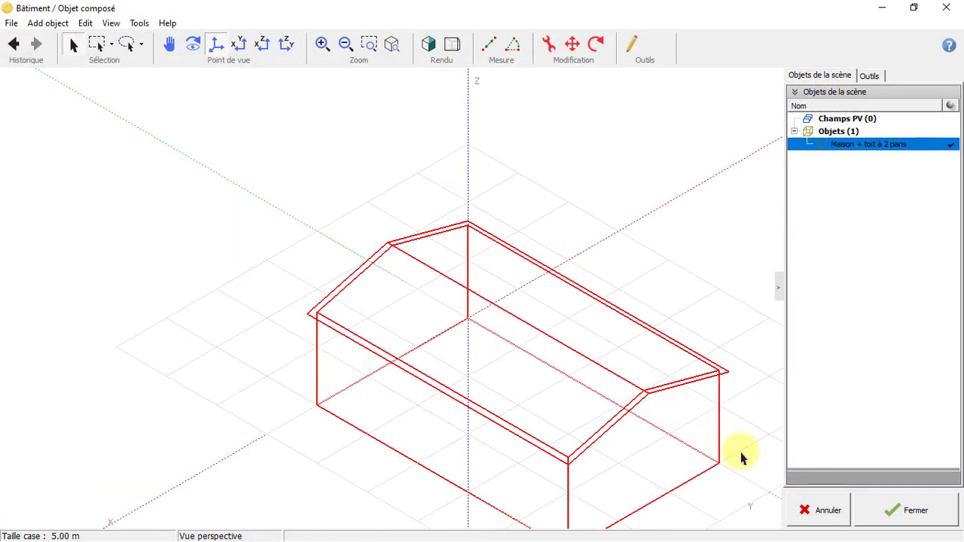
click(902, 512)
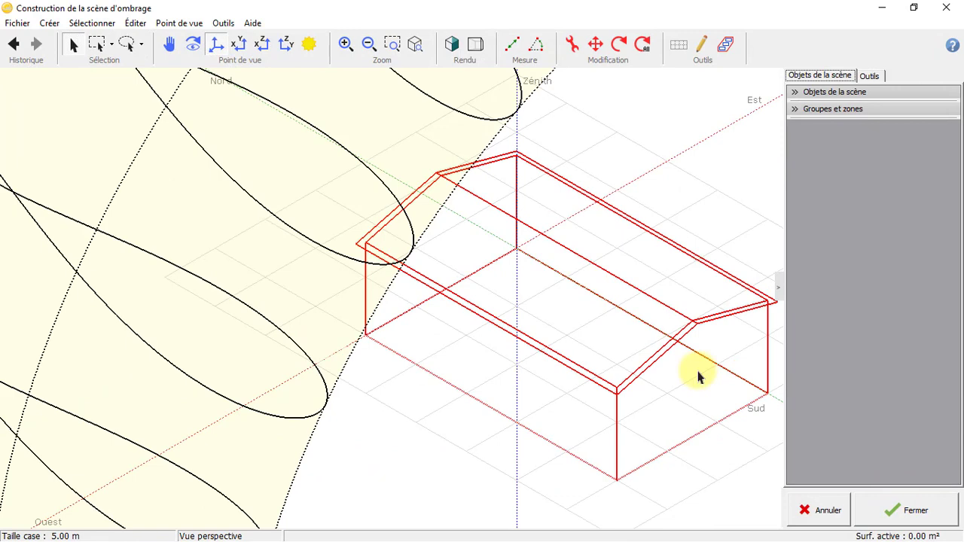
Create a field of PV tables in sheds in the shading scene
scroll(699, 377, down, 1)
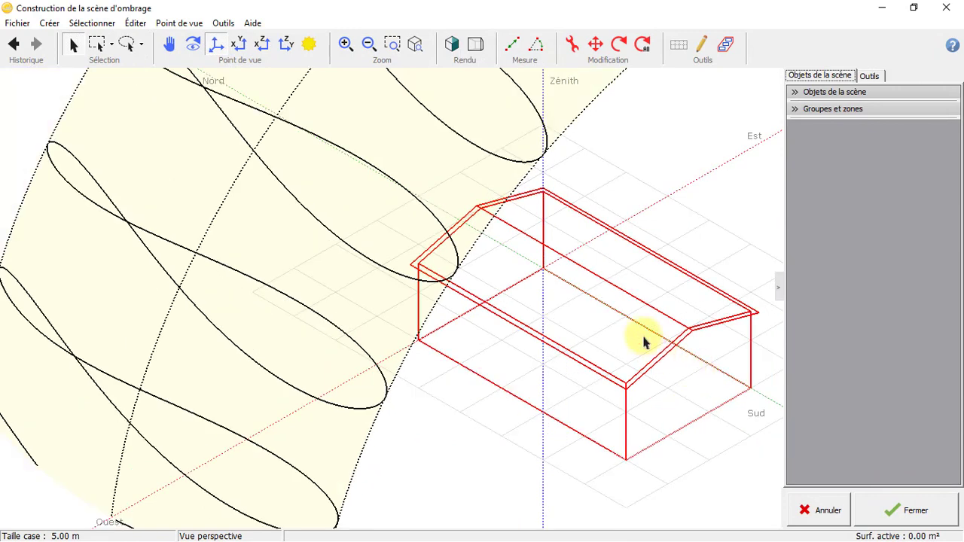
scroll(641, 339, down, 1)
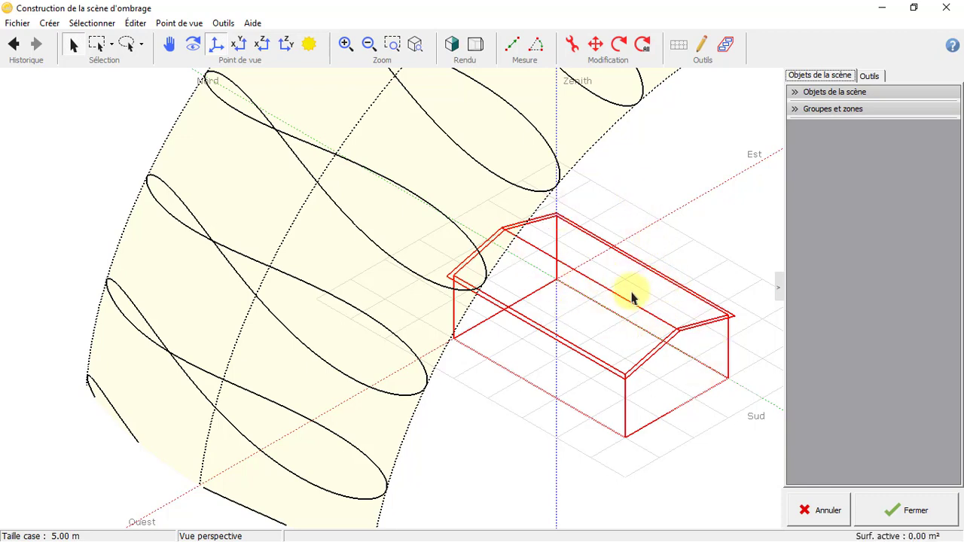
click(47, 22)
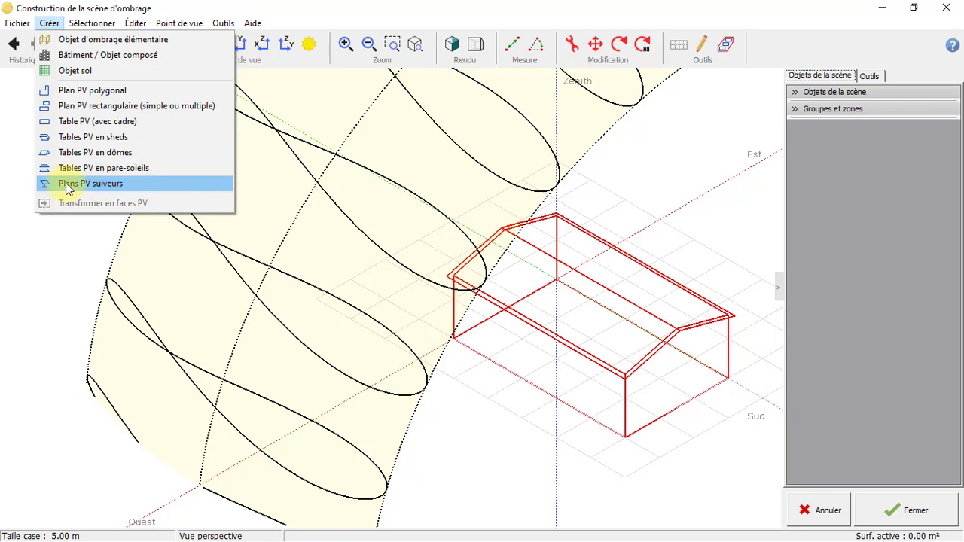
click(87, 138)
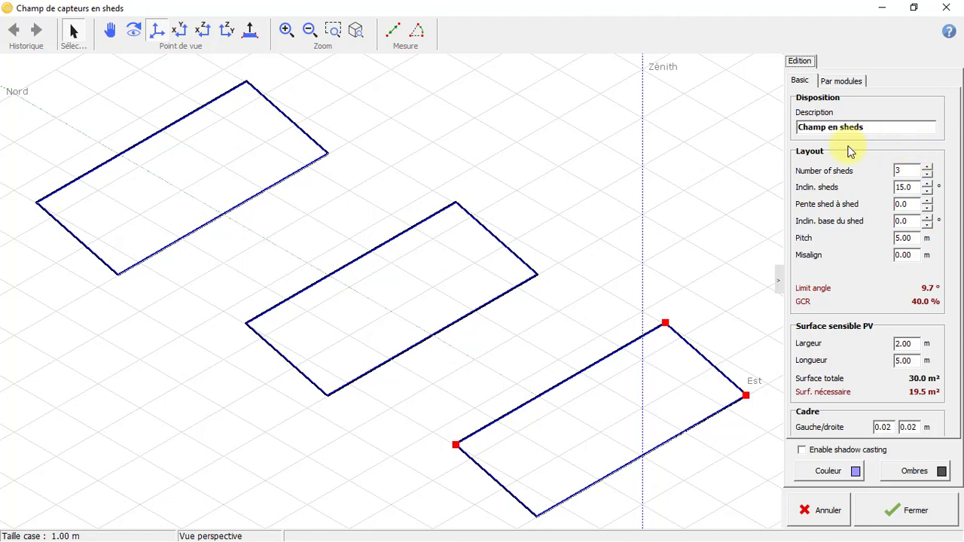
Examine the shed field's per-module settings and the basic layout of its sheds
click(843, 82)
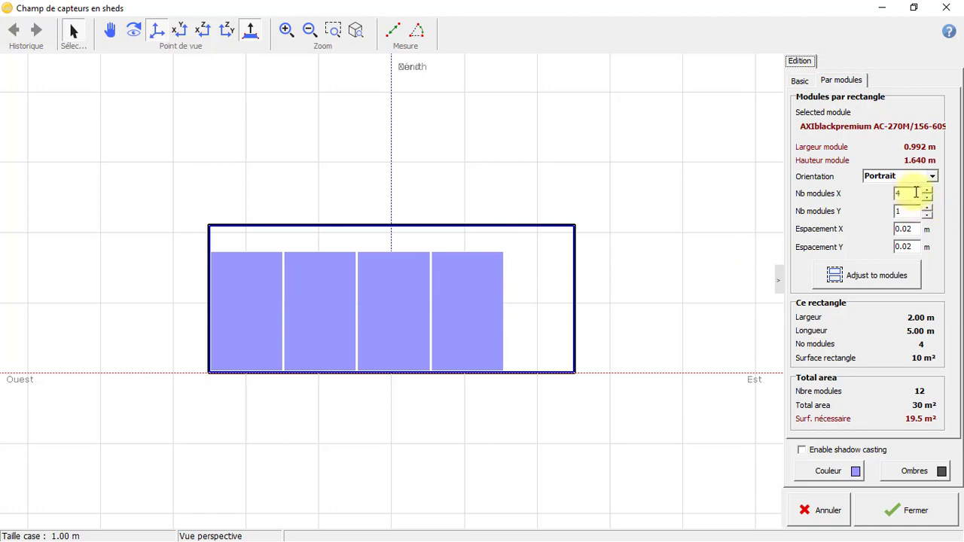
click(799, 80)
scroll(682, 239, down, 6)
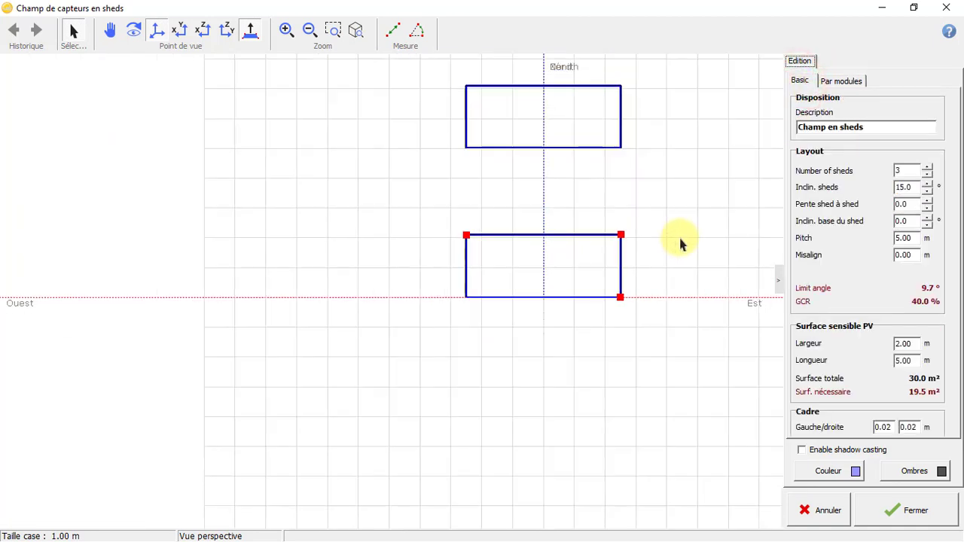
click(110, 30)
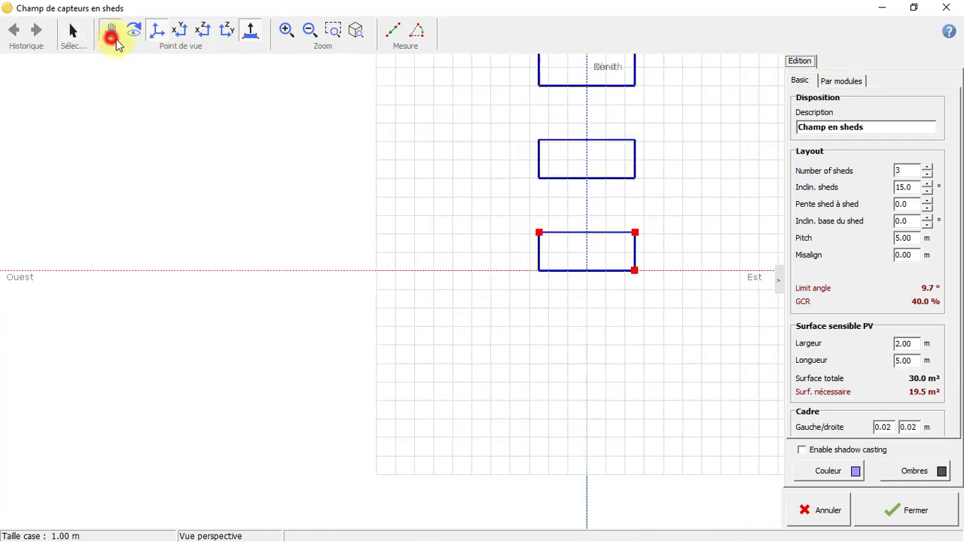
drag(332, 166, 250, 248)
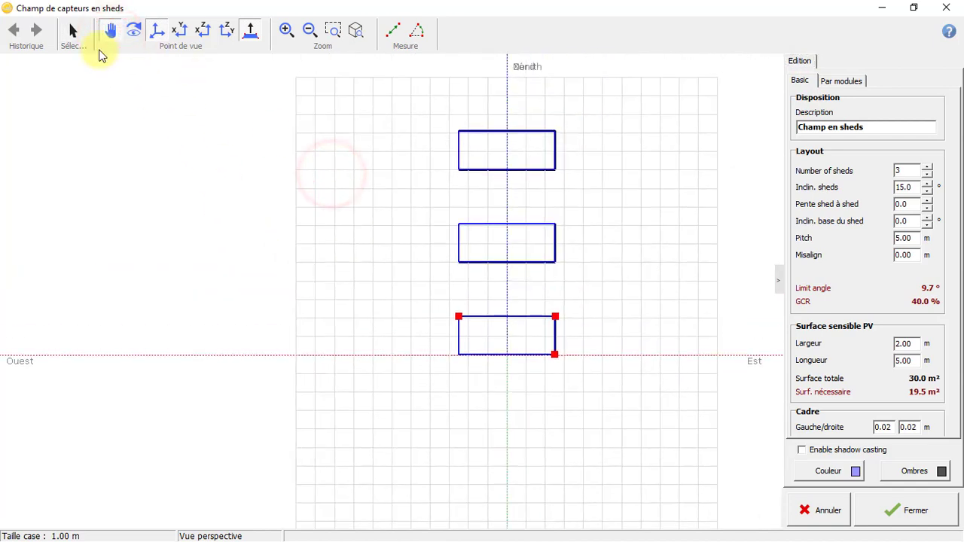
click(76, 43)
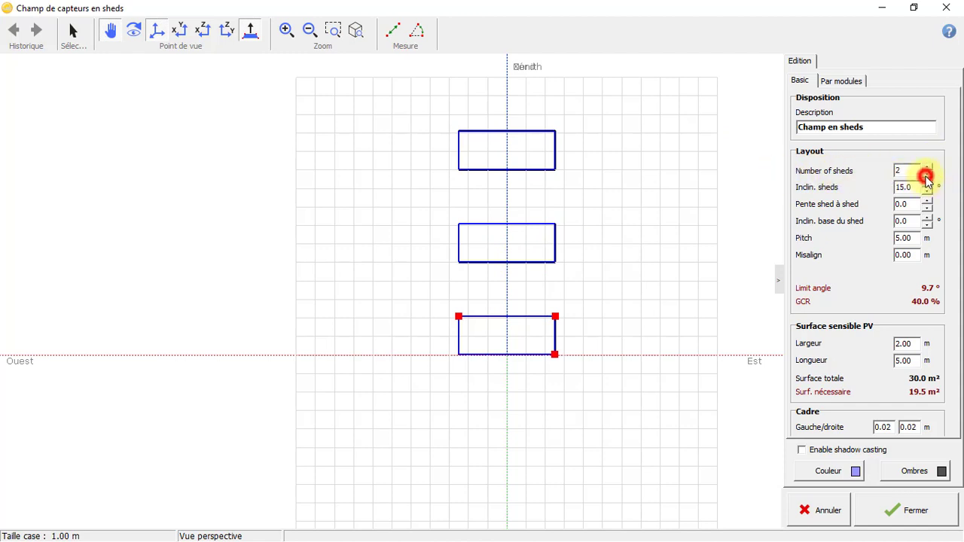
Set the shed field to 6 modules in X per rectangle and adjust the rectangles to the modules
click(841, 80)
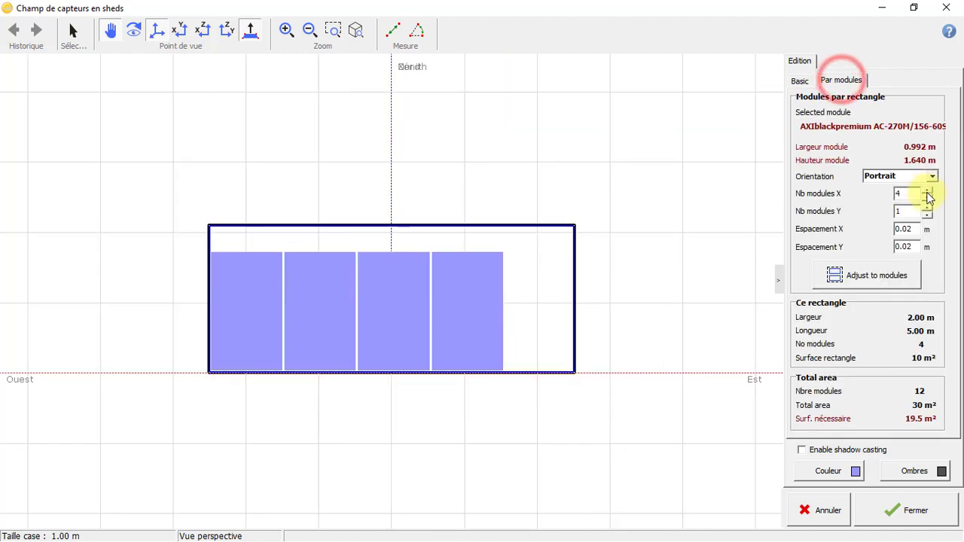
click(927, 190)
click(928, 190)
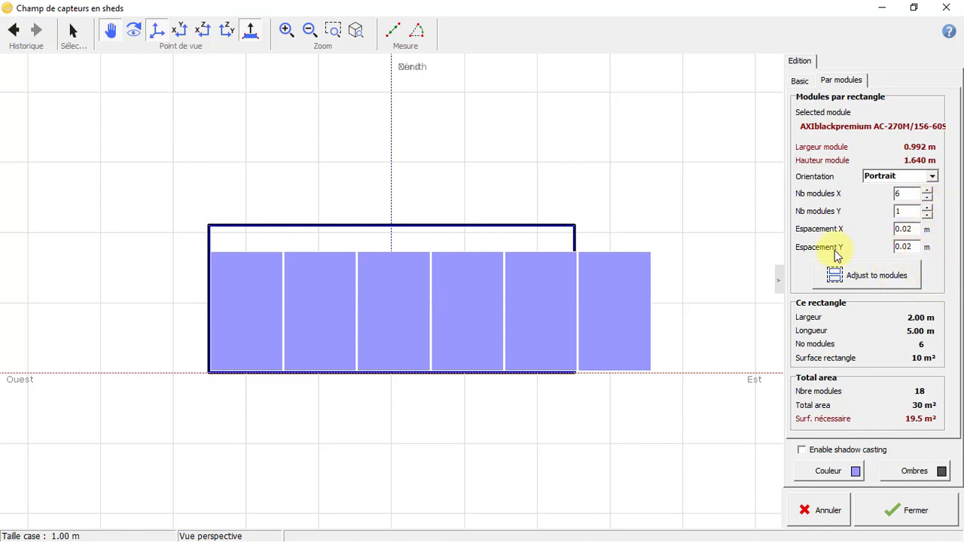
click(865, 278)
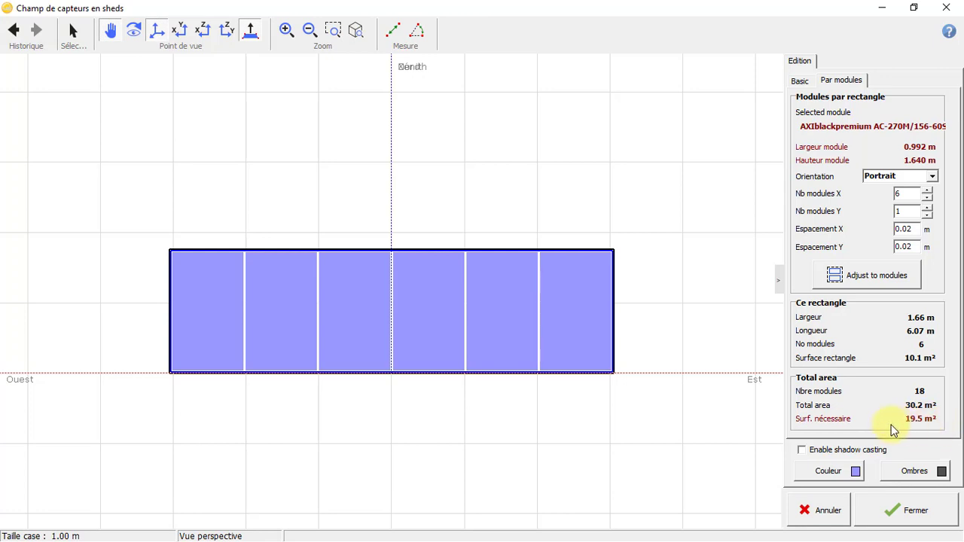
Reduce the shed field to 2 sheds and check its total module count and area
scroll(598, 273, down, 1)
scroll(599, 273, down, 2)
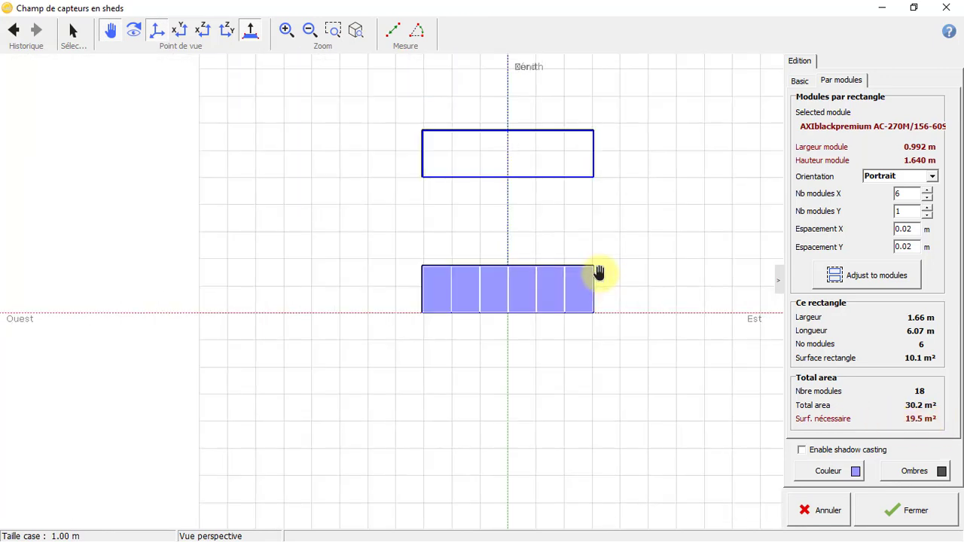
scroll(577, 163, down, 2)
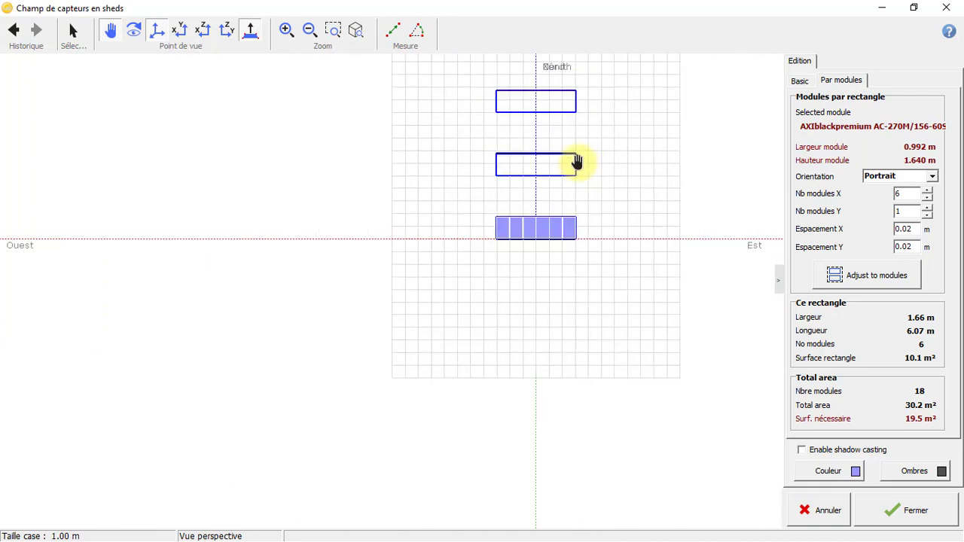
click(800, 80)
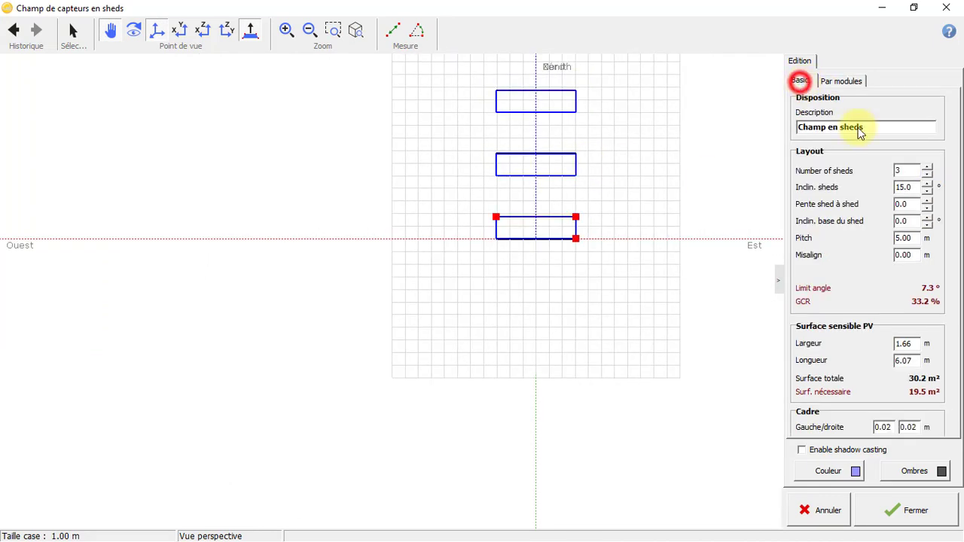
click(927, 174)
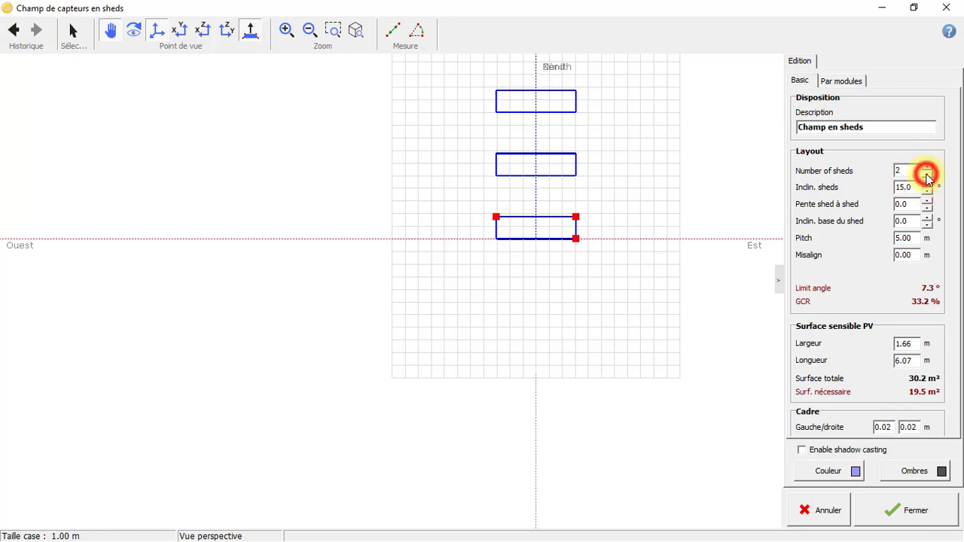
click(728, 183)
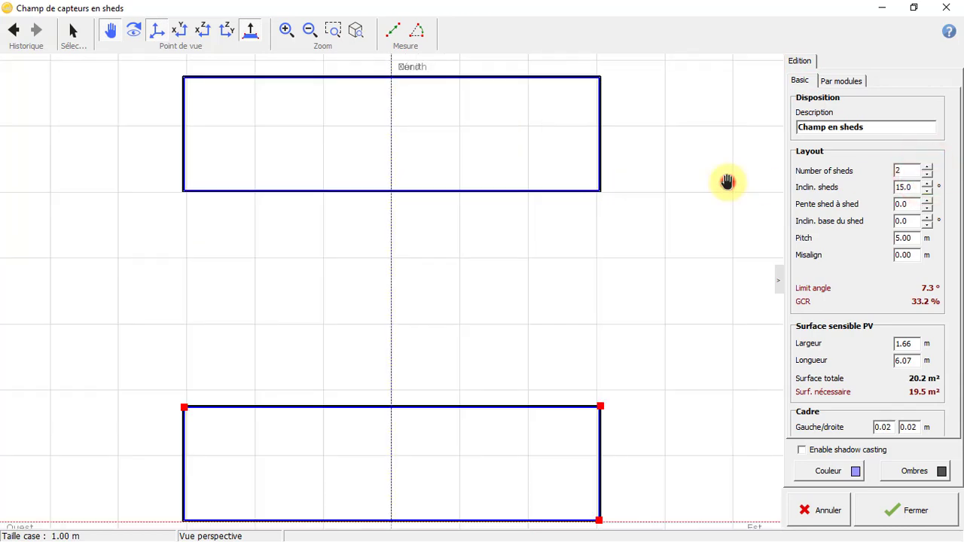
scroll(697, 215, down, 1)
scroll(698, 216, down, 3)
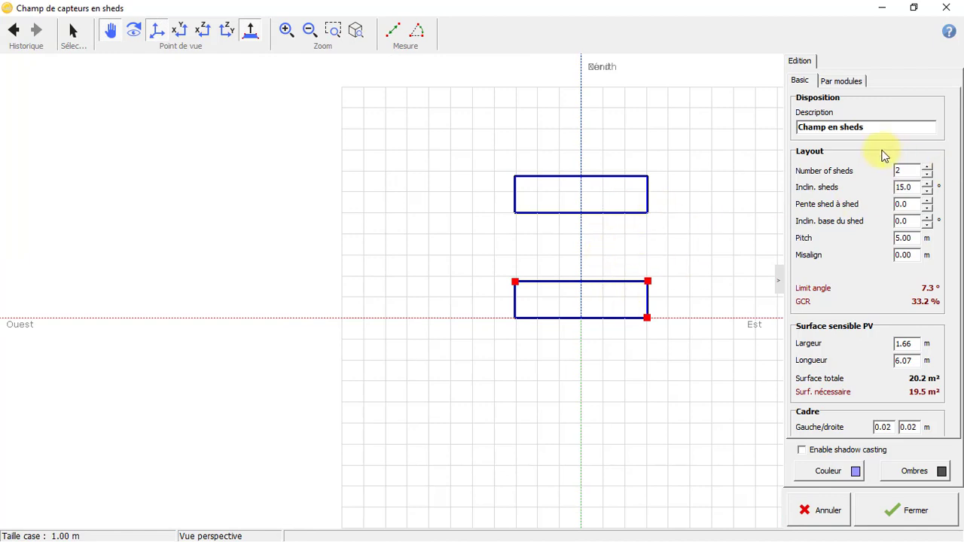
click(843, 81)
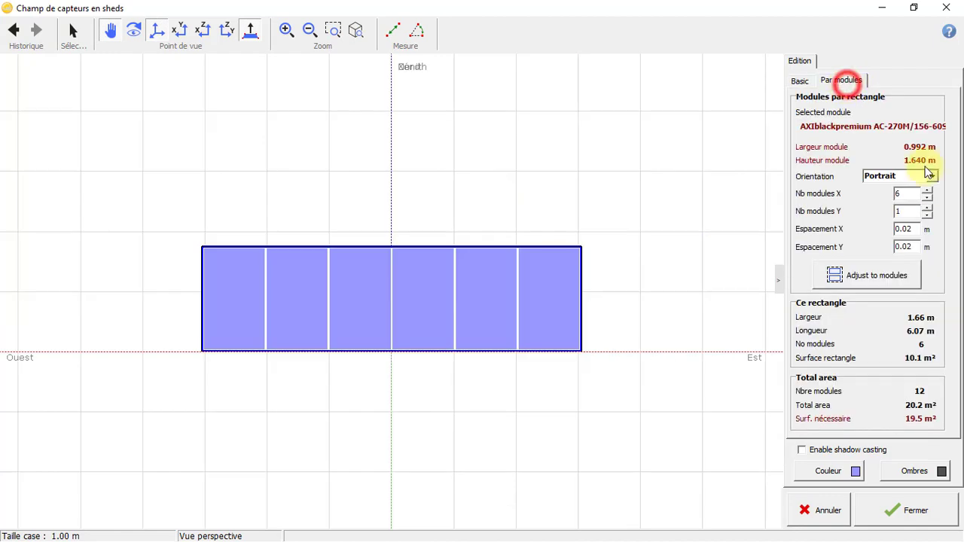
Check the shed spacing from several viewpoints and set the pitch between the sheds to 2 m
click(803, 80)
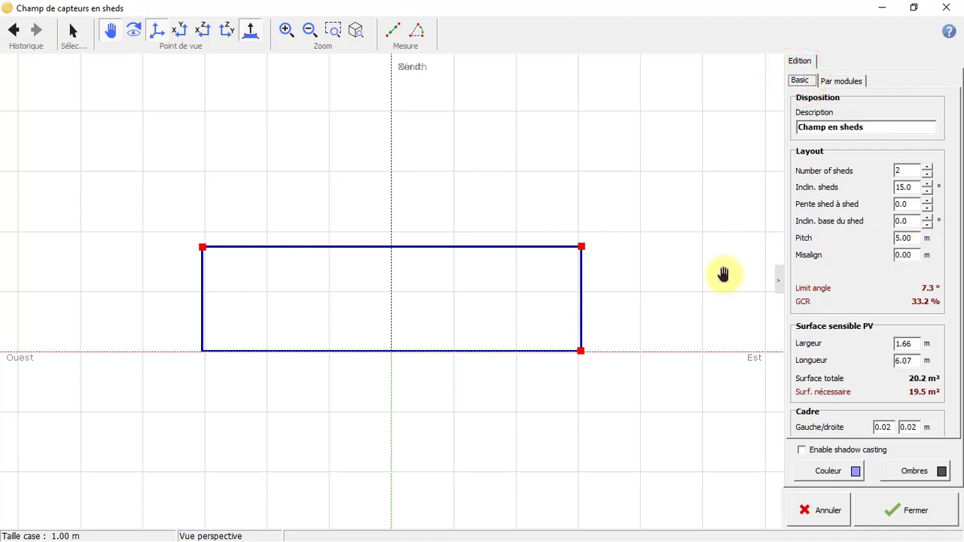
scroll(724, 273, down, 3)
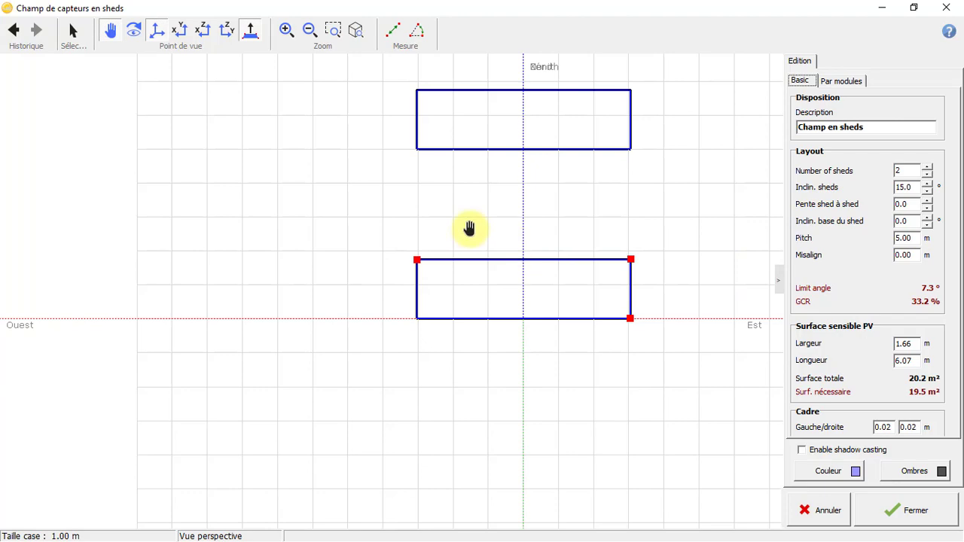
click(177, 33)
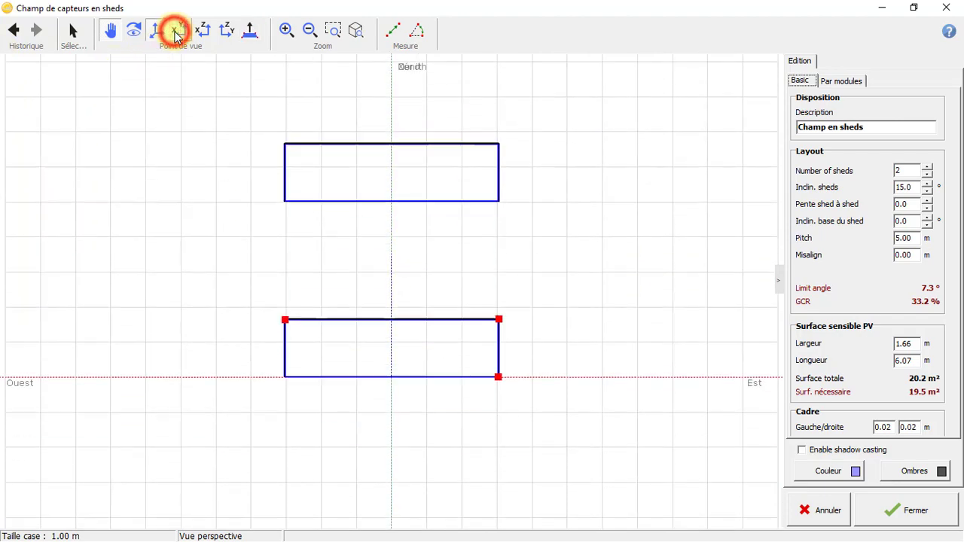
click(197, 38)
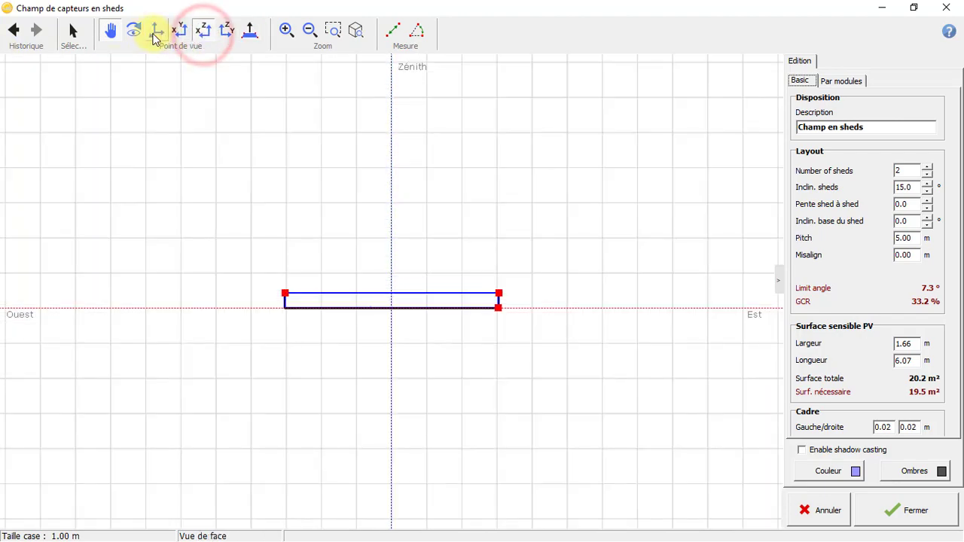
click(156, 32)
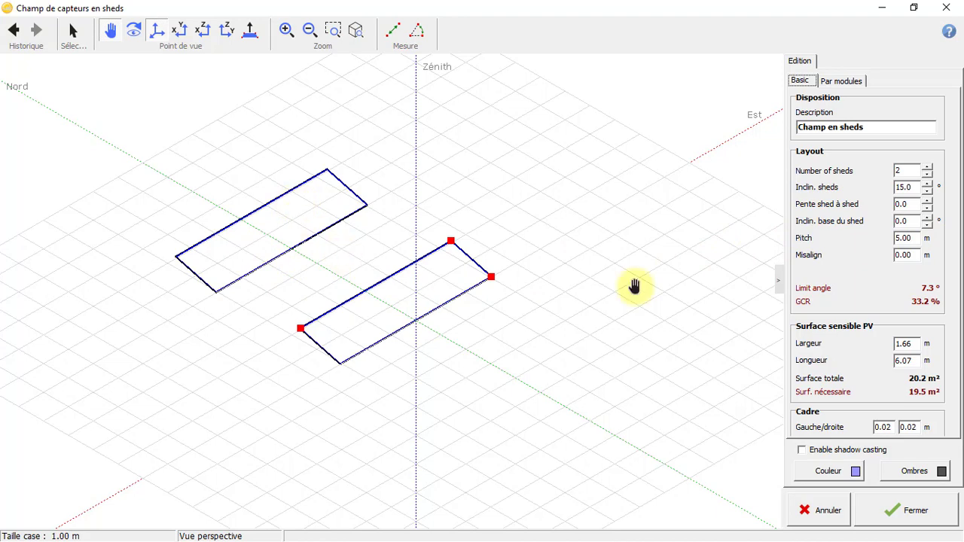
drag(915, 238, 892, 240)
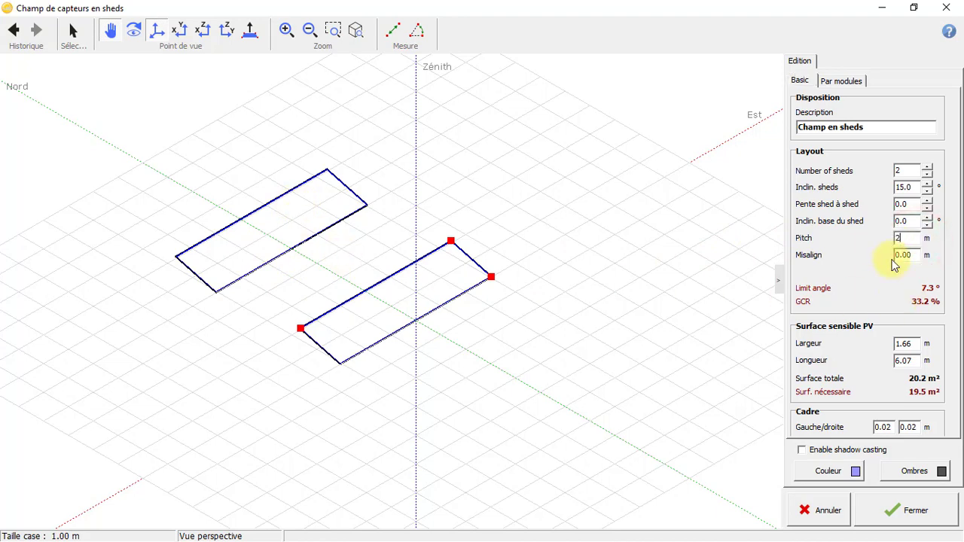
text(2)
click(758, 327)
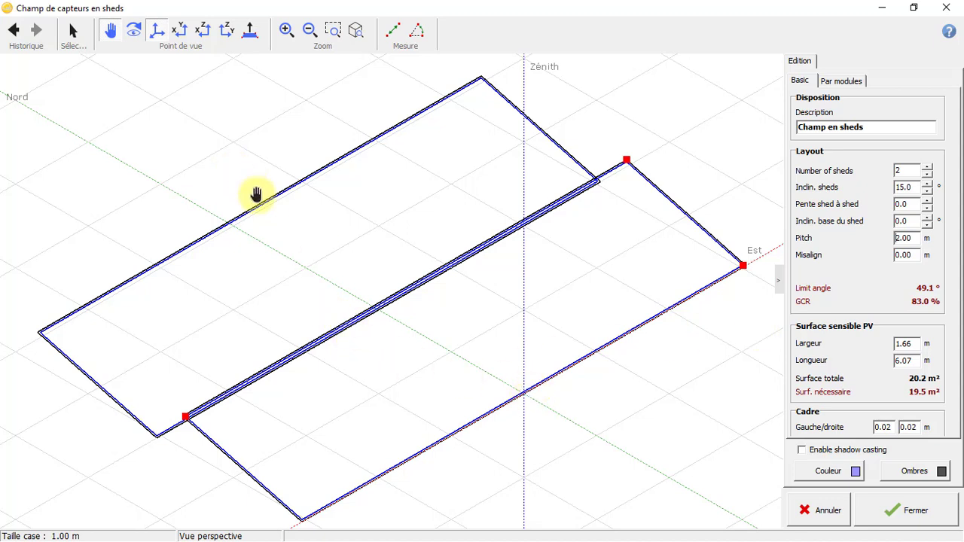
Inspect the closer sheds from the side and insert the finished shed field into the main shading scene
click(134, 30)
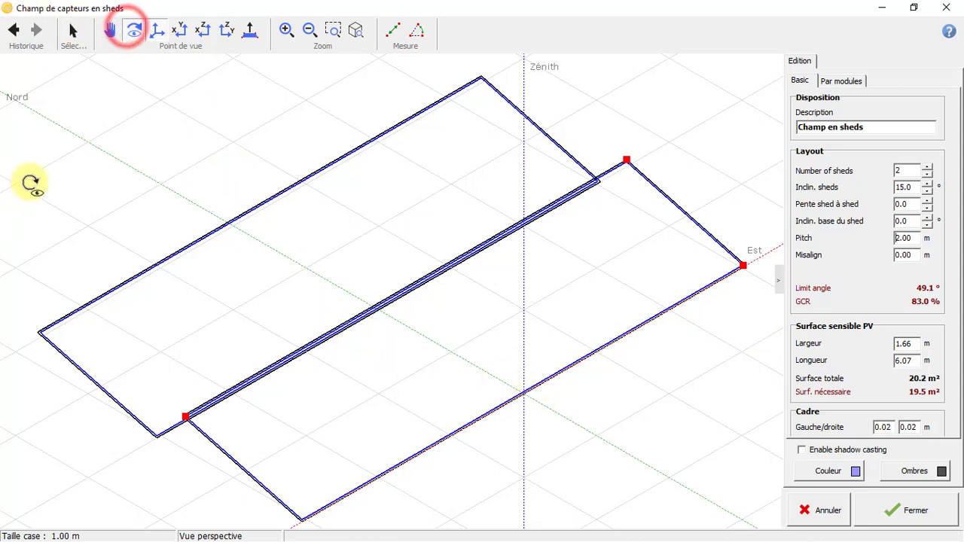
drag(30, 180, 183, 78)
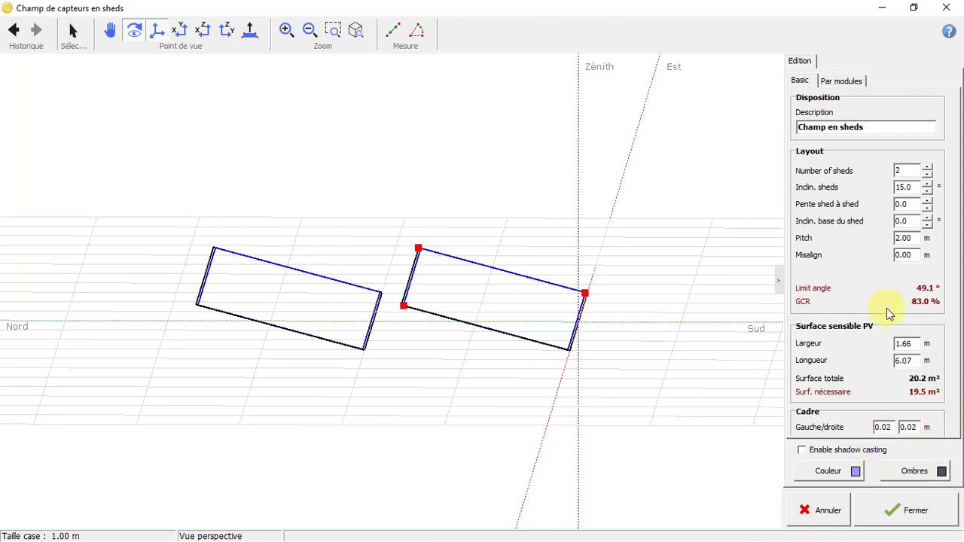
click(907, 512)
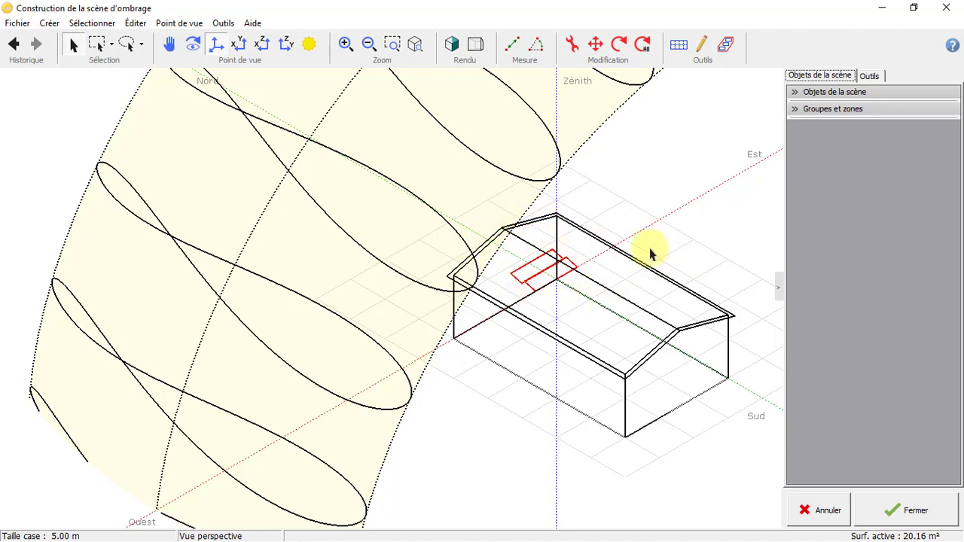
Start repositioning the selected shed field and set its azimuth rotation reference to the scene origin (Origine de la scène)
scroll(651, 249, down, 2)
scroll(651, 250, up, 2)
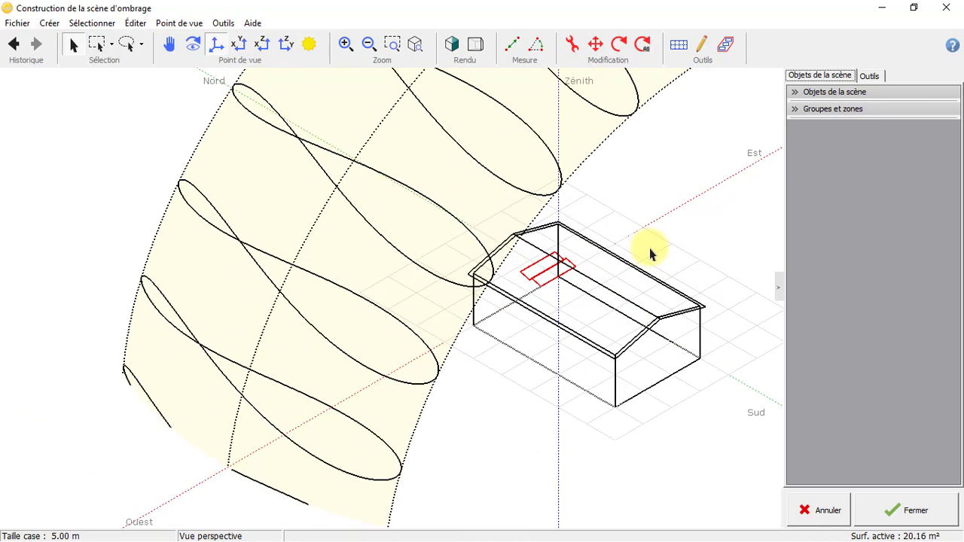
click(167, 46)
drag(549, 402, 379, 271)
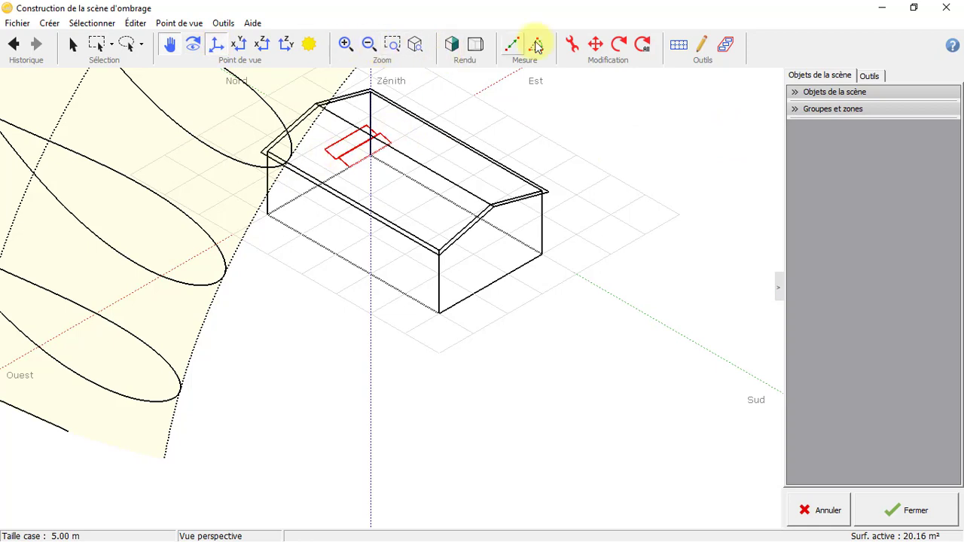
click(596, 45)
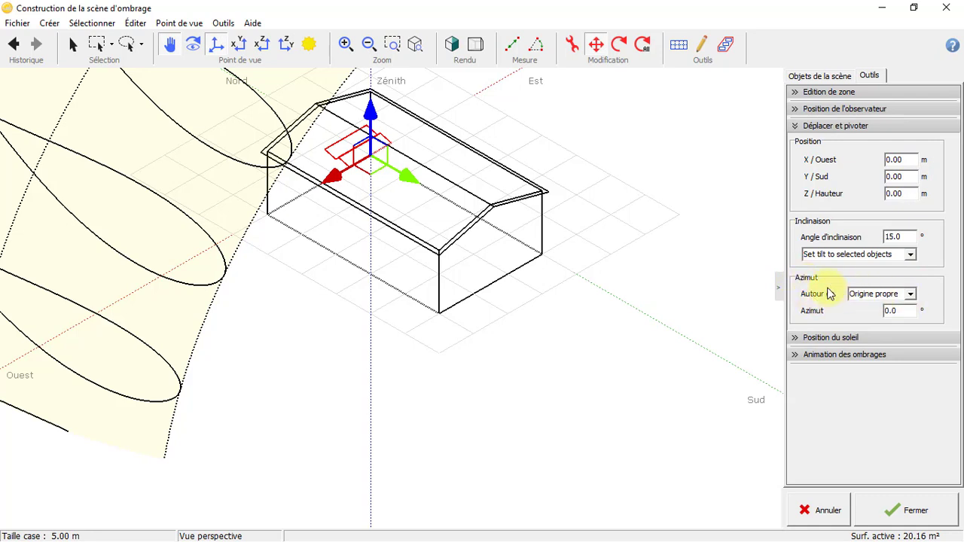
click(911, 295)
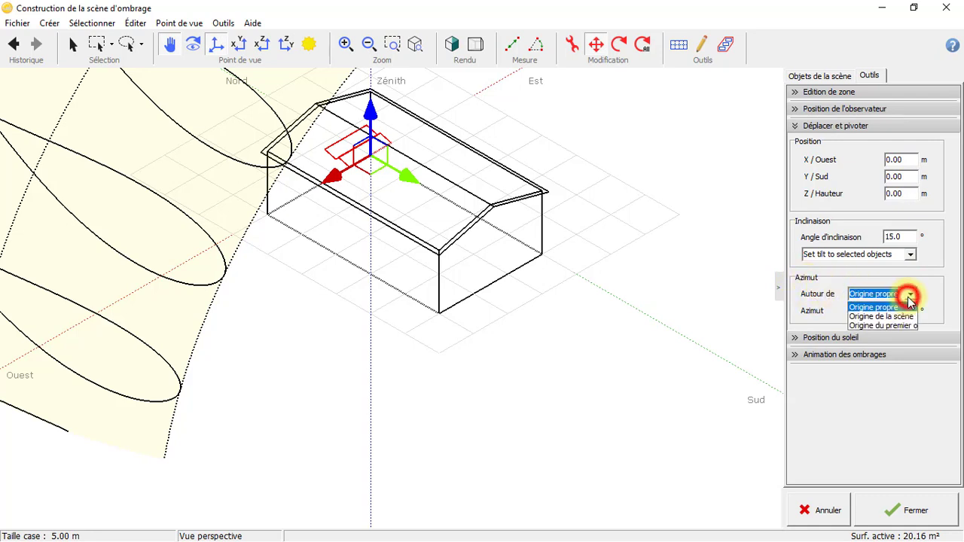
click(909, 318)
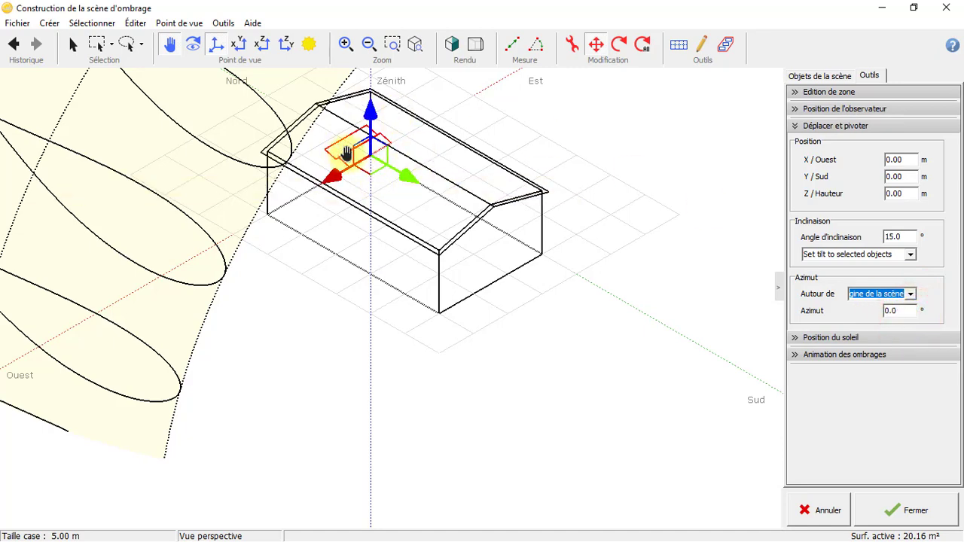
Move the shed field south along the Y axis, out of the building, to about 35.96 m
scroll(403, 157, up, 2)
scroll(404, 158, down, 4)
scroll(404, 157, down, 3)
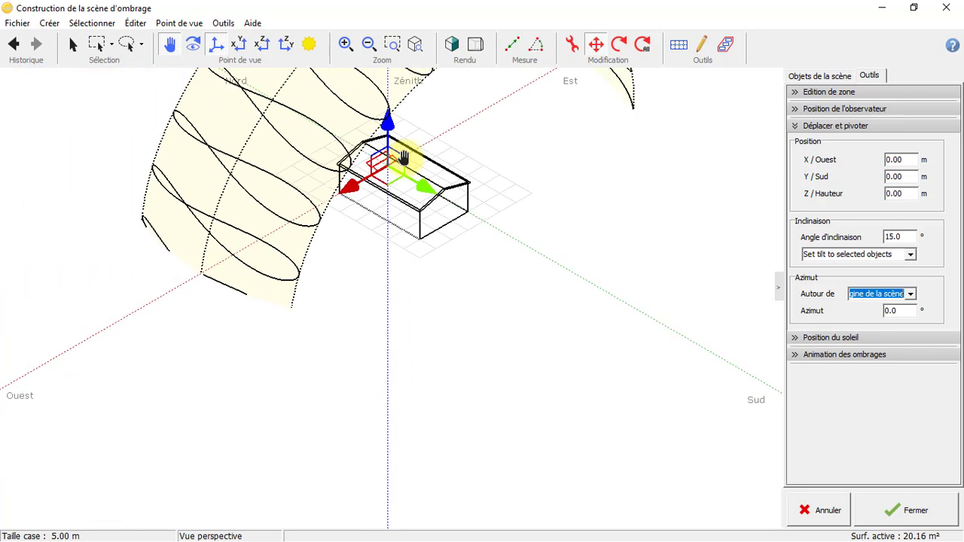
scroll(404, 158, up, 3)
scroll(404, 158, down, 1)
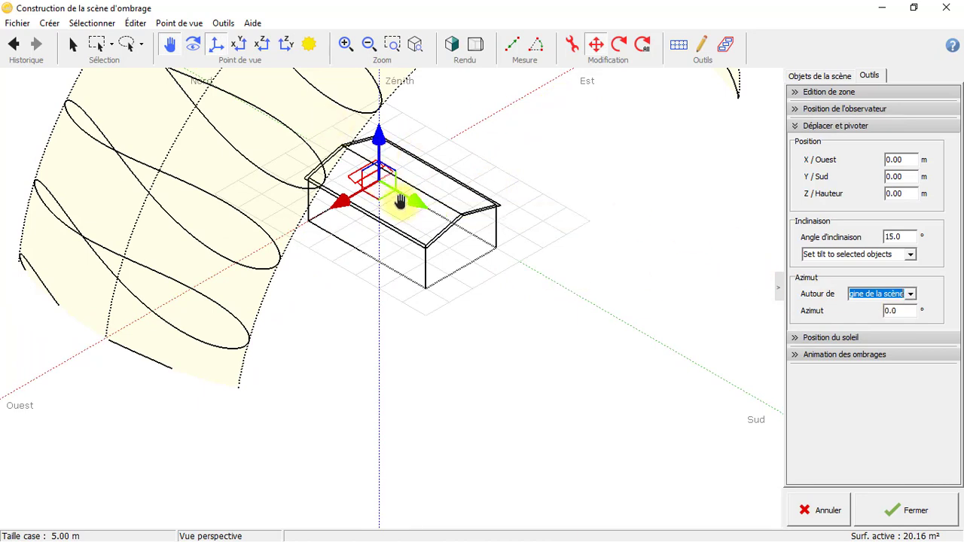
drag(411, 202, 509, 302)
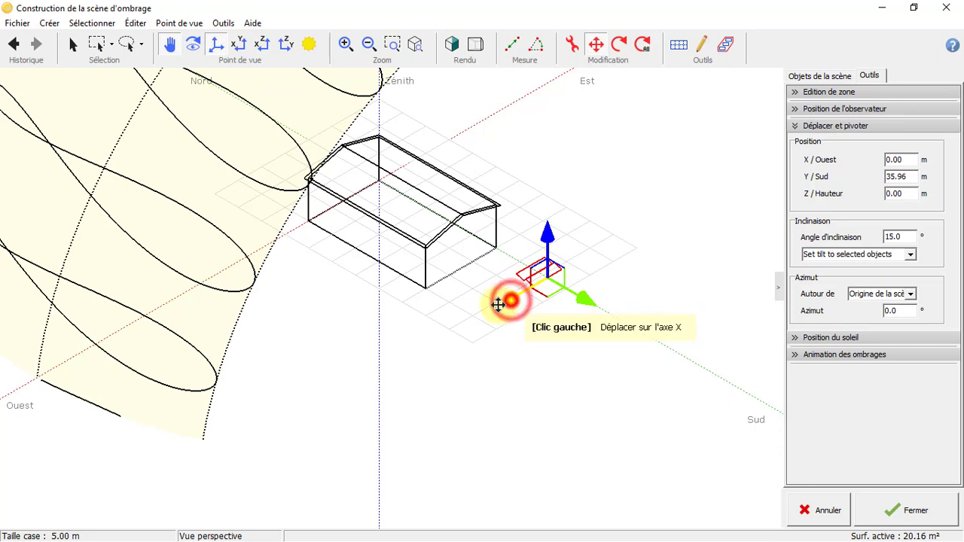
Shift the shed field freehand to about 0.89 m in X (west) and about -2.61 m in Z (height)
double_click(526, 282)
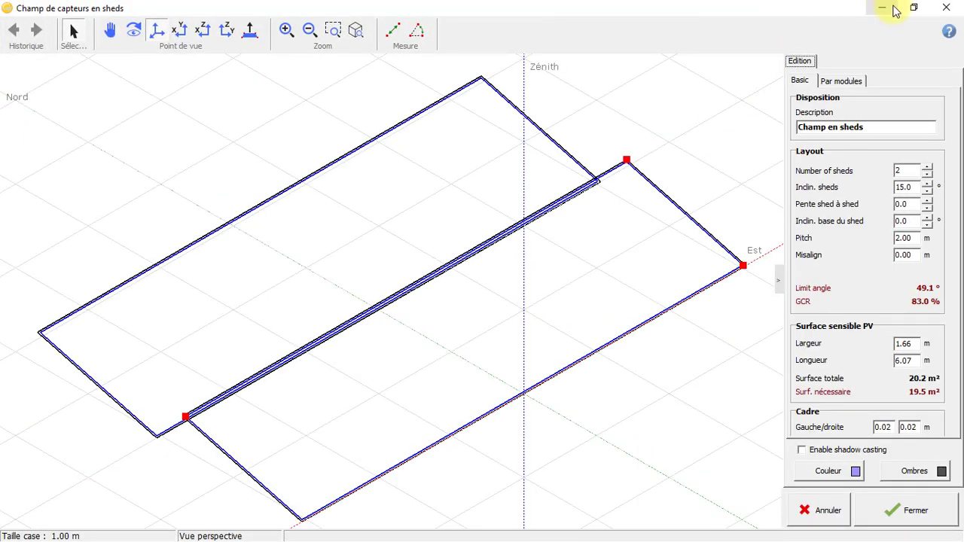
click(920, 510)
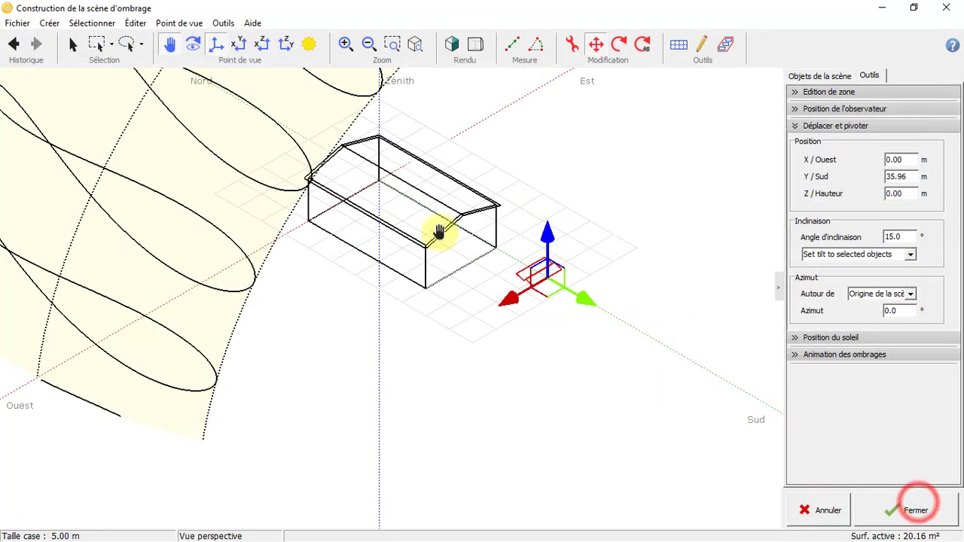
drag(511, 302, 517, 282)
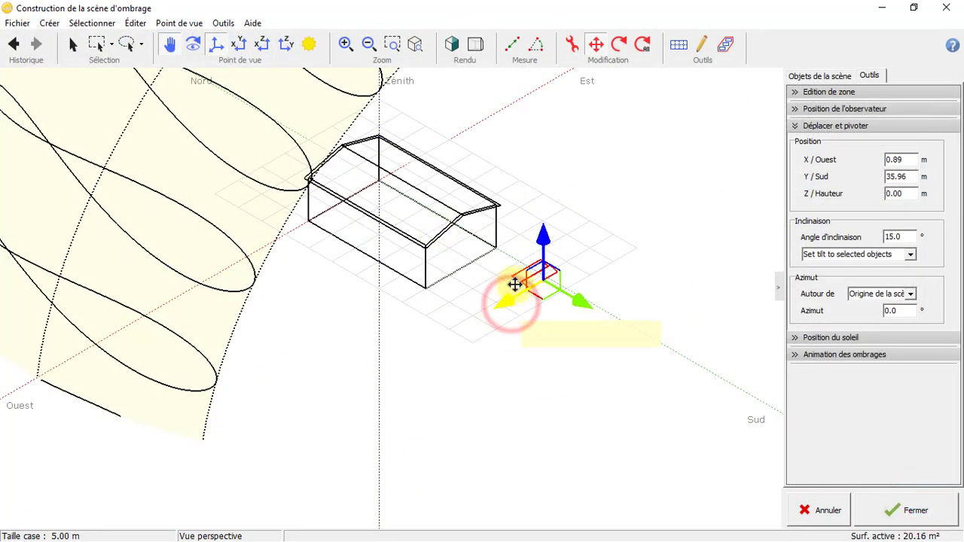
drag(538, 241, 543, 264)
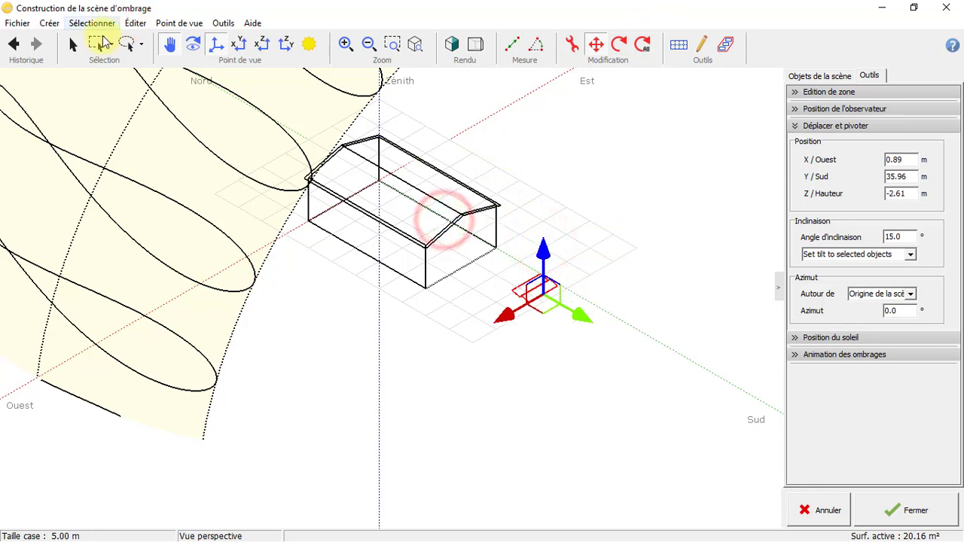
Select the restaurant building, examine the panel and tree distances in Image_restau.png in Photos, and return to the shading scene
click(79, 45)
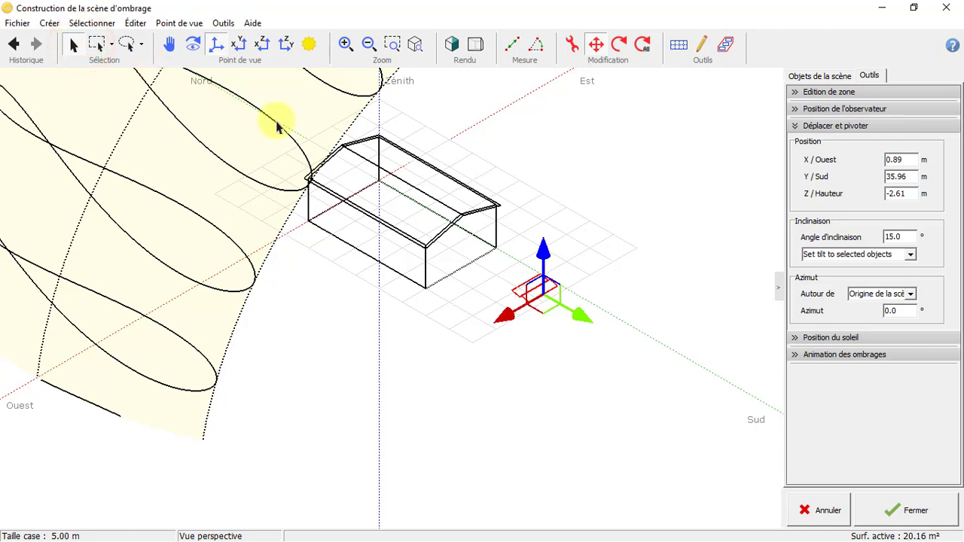
click(381, 226)
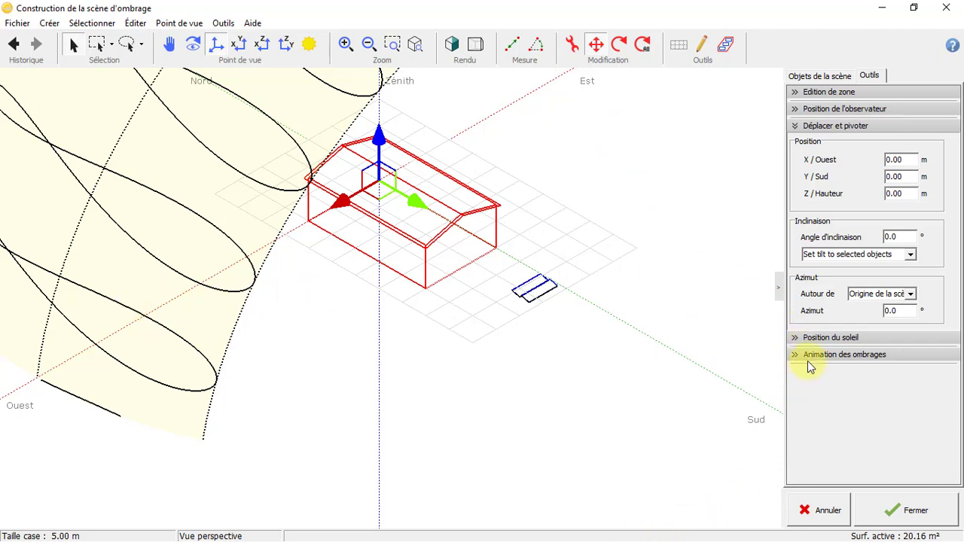
click(883, 7)
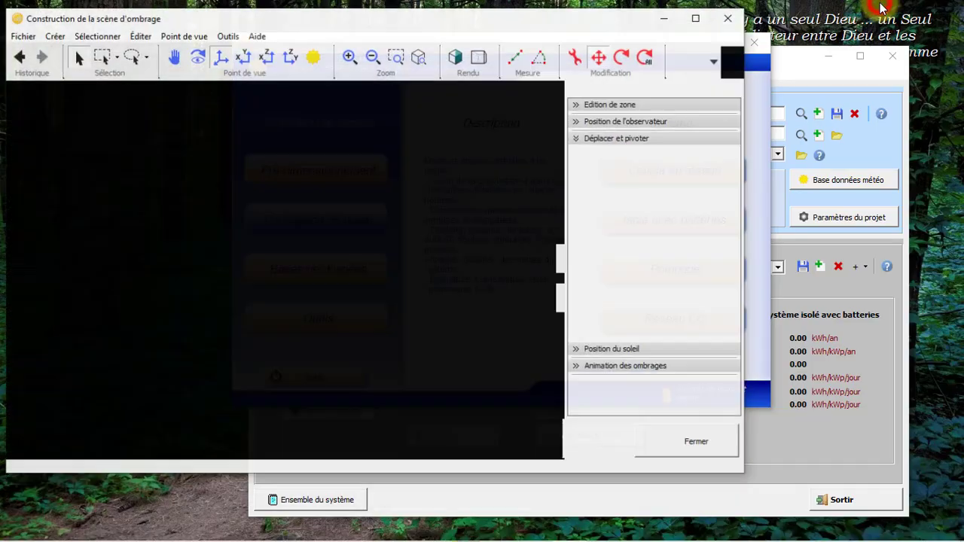
click(531, 530)
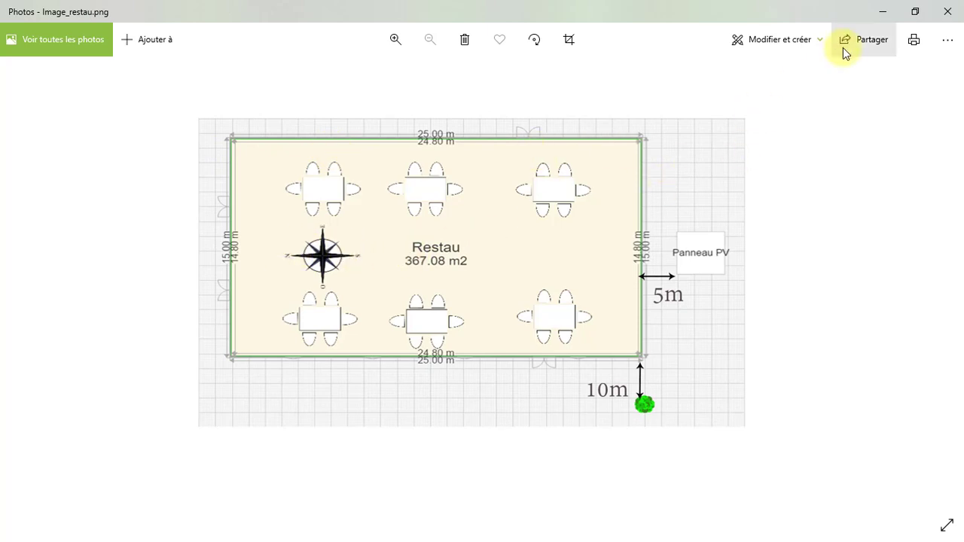
click(893, 11)
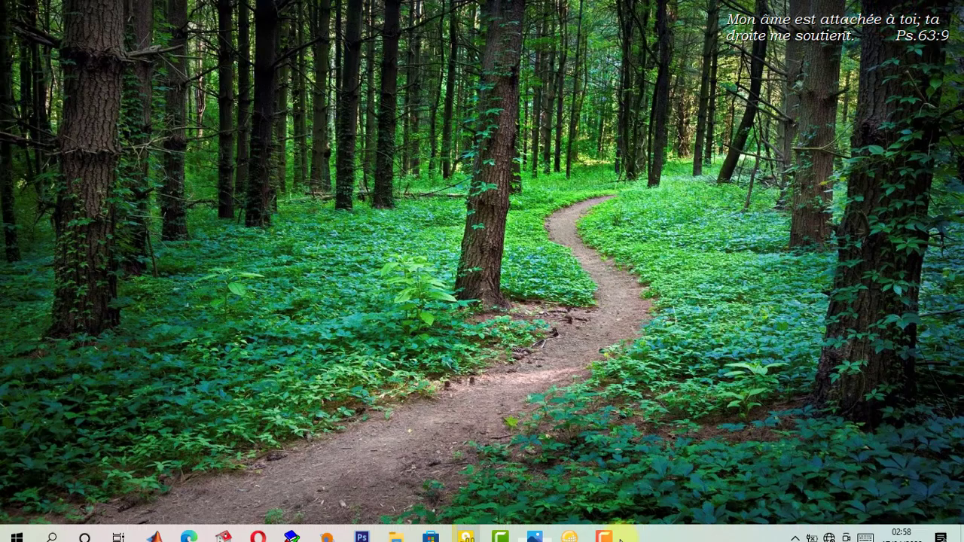
click(576, 529)
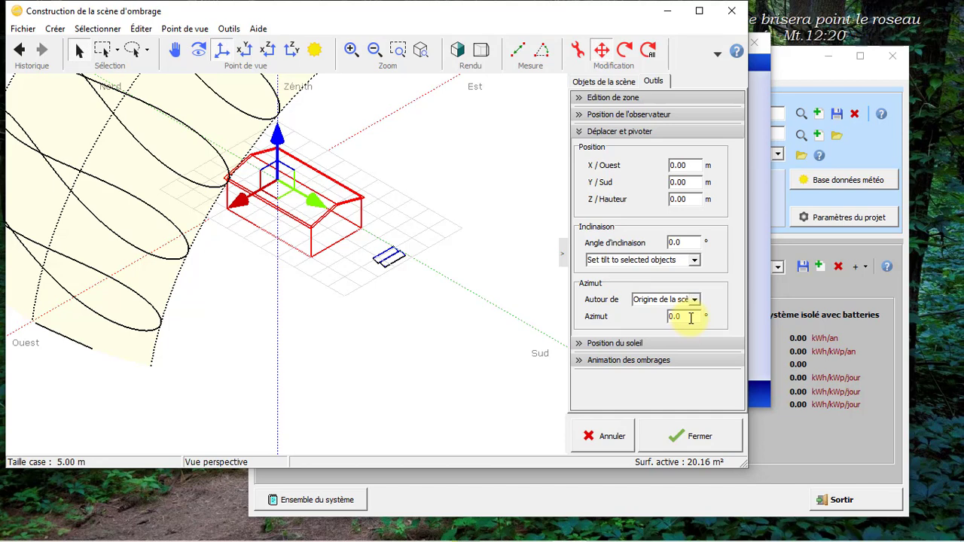
Try rotating the restaurant building's azimuth to 90° around the scene origin
drag(691, 318, 662, 324)
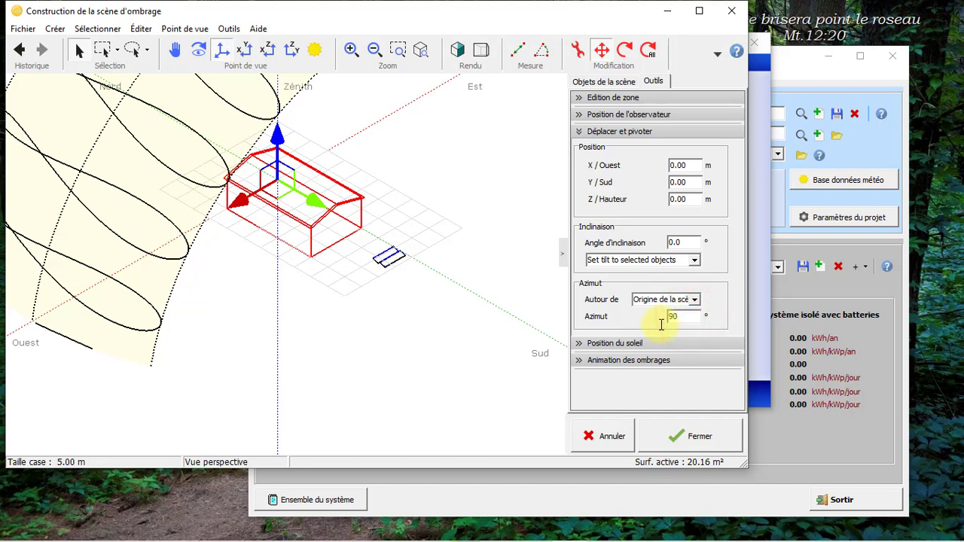
key(Return)
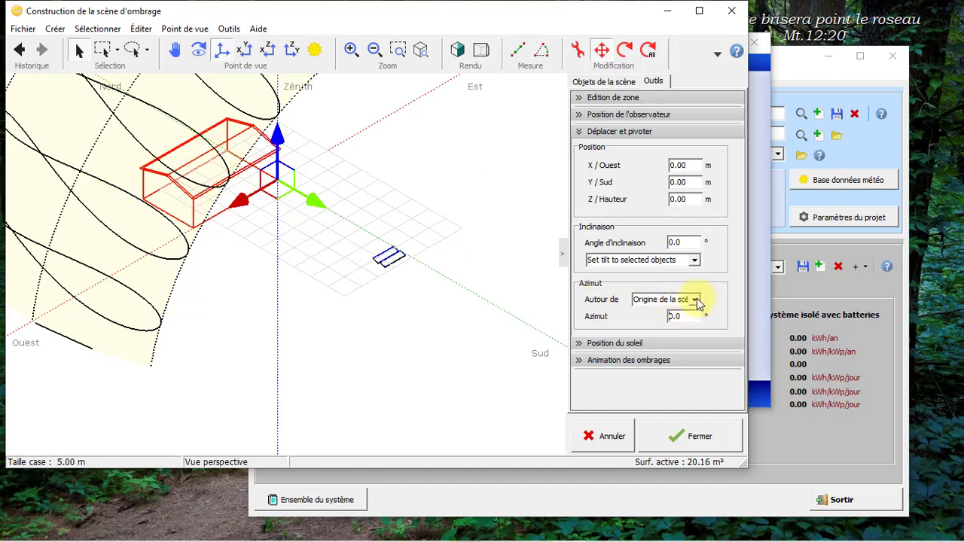
click(23, 53)
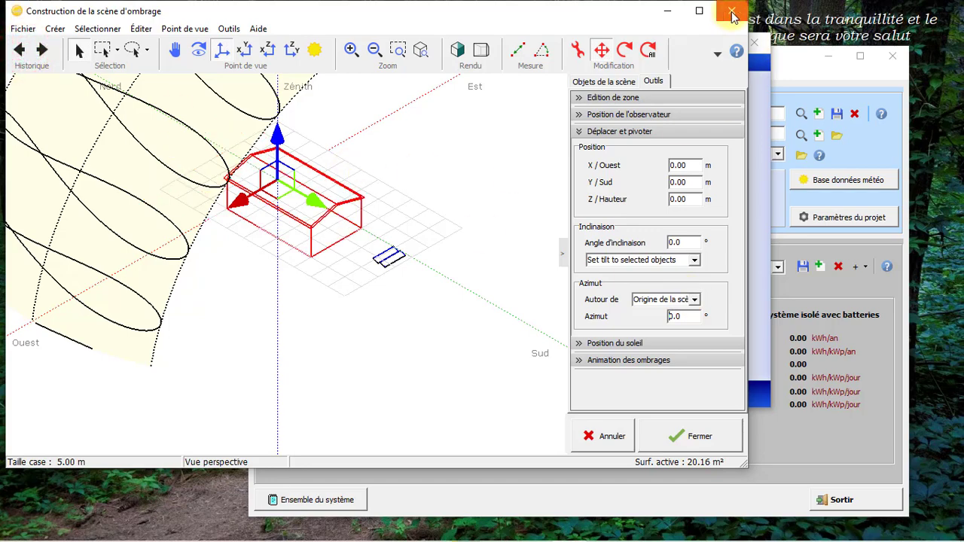
Maximize the shading scene window and set the restaurant building's X / Ouest position to -5 m
click(700, 13)
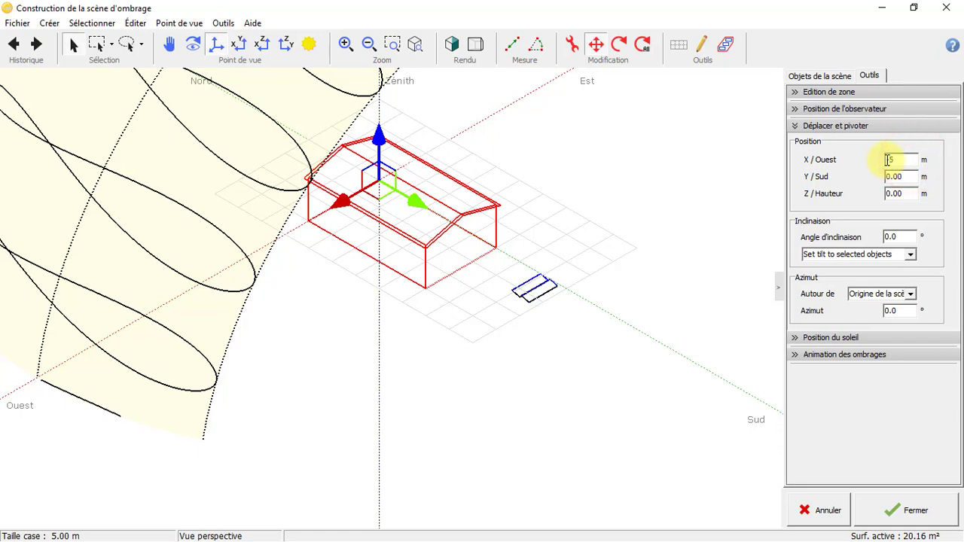
scroll(383, 281, up, 1)
scroll(462, 274, up, 2)
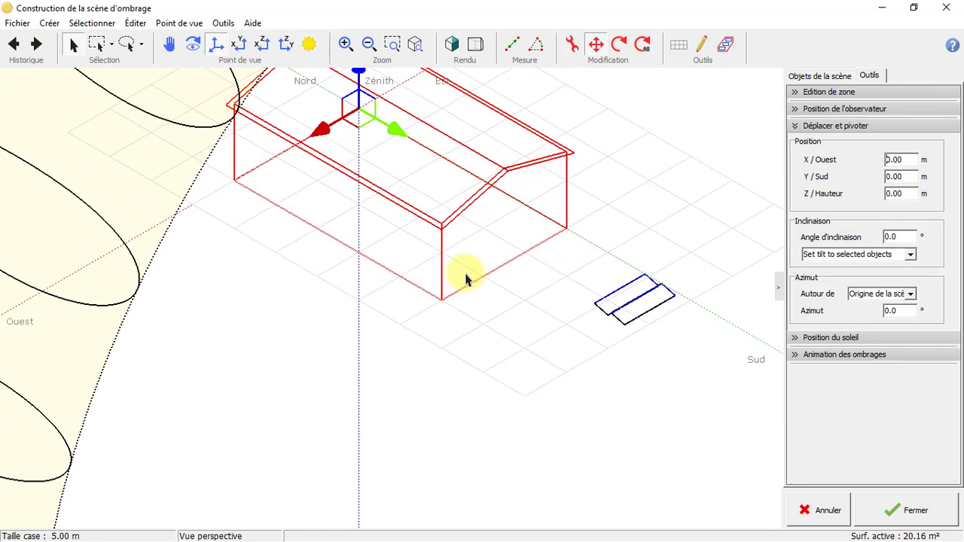
click(167, 46)
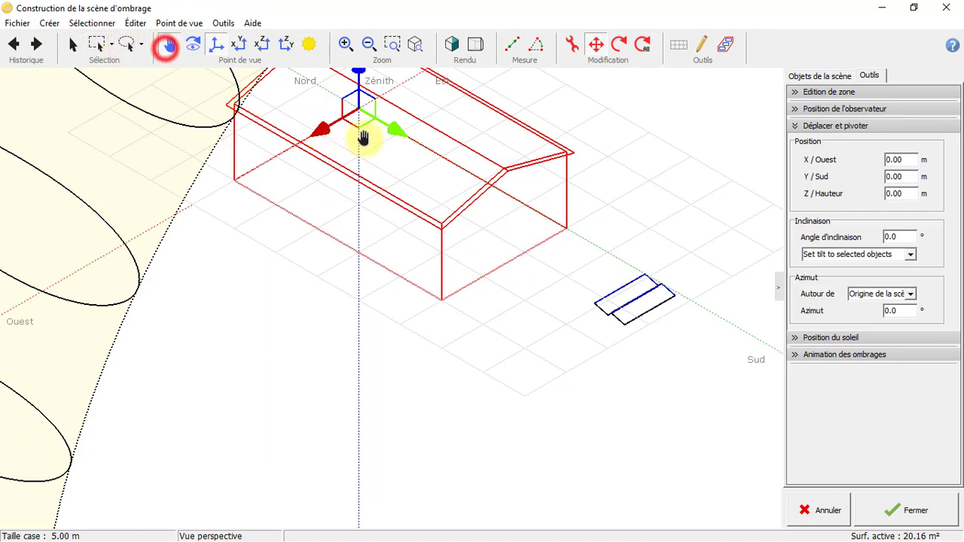
drag(362, 133, 361, 276)
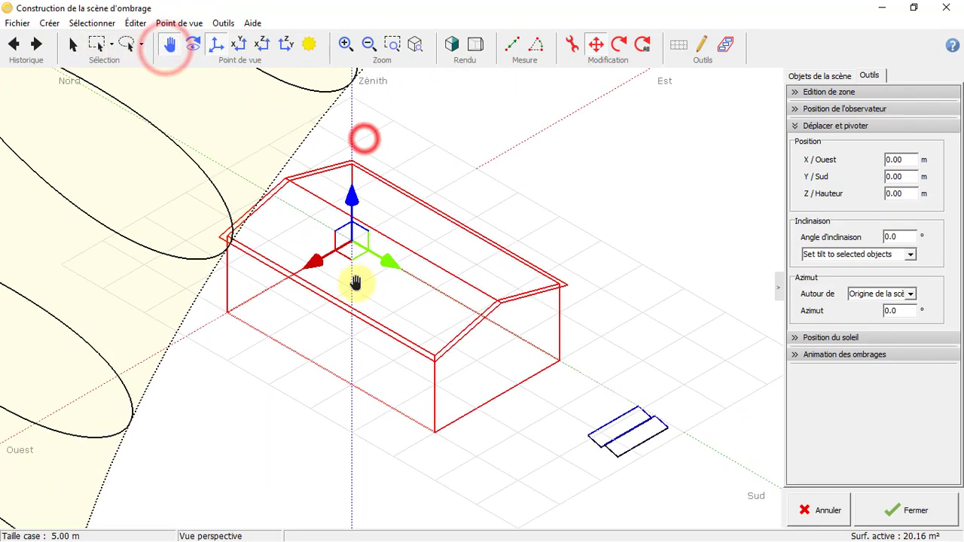
double_click(909, 157)
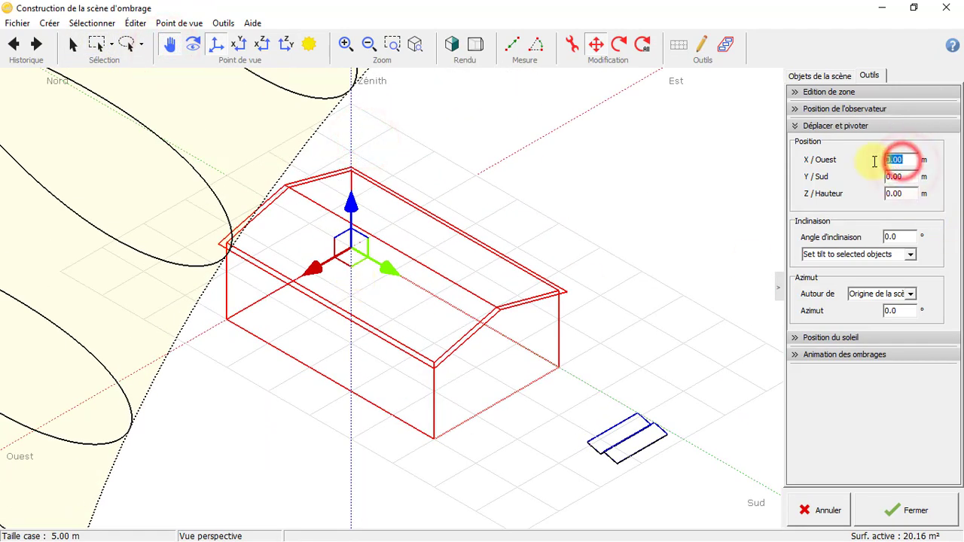
key(BackSpace)
text(-5)
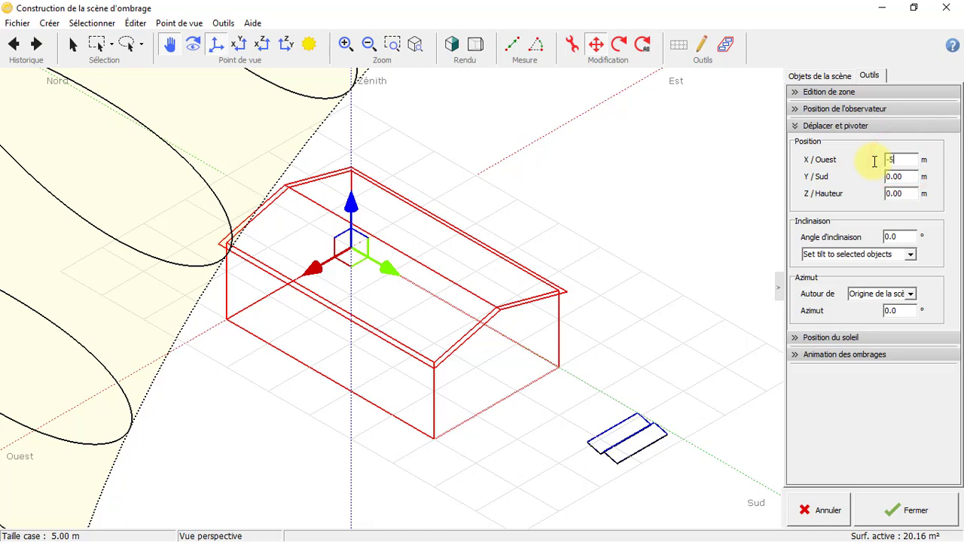
key(Return)
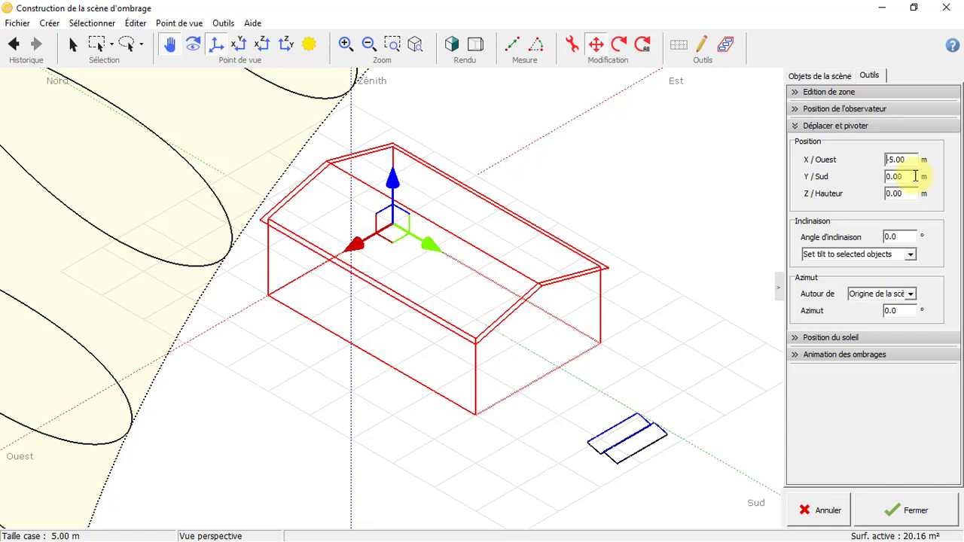
Set the restaurant building's Y / Sud position to -15 m
drag(915, 177, 882, 176)
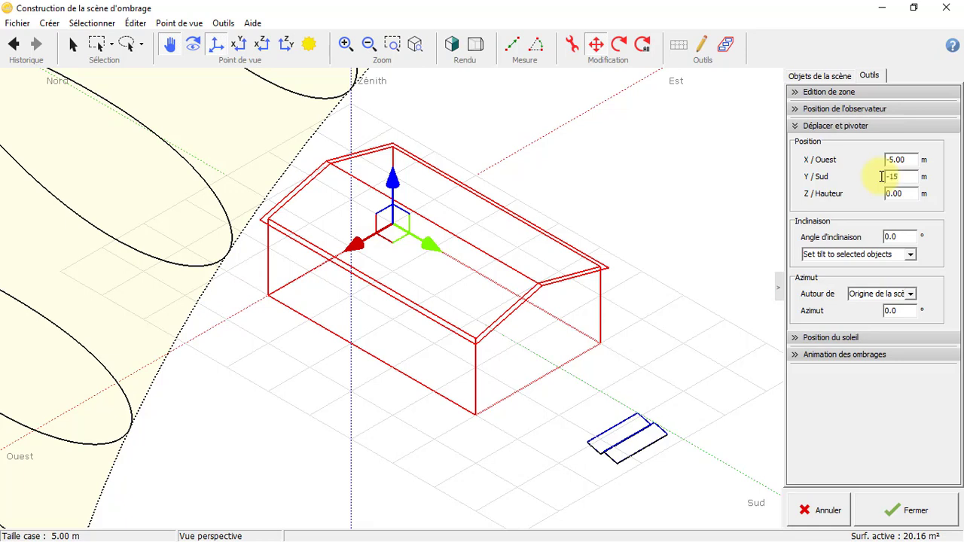
text(-15)
key(Return)
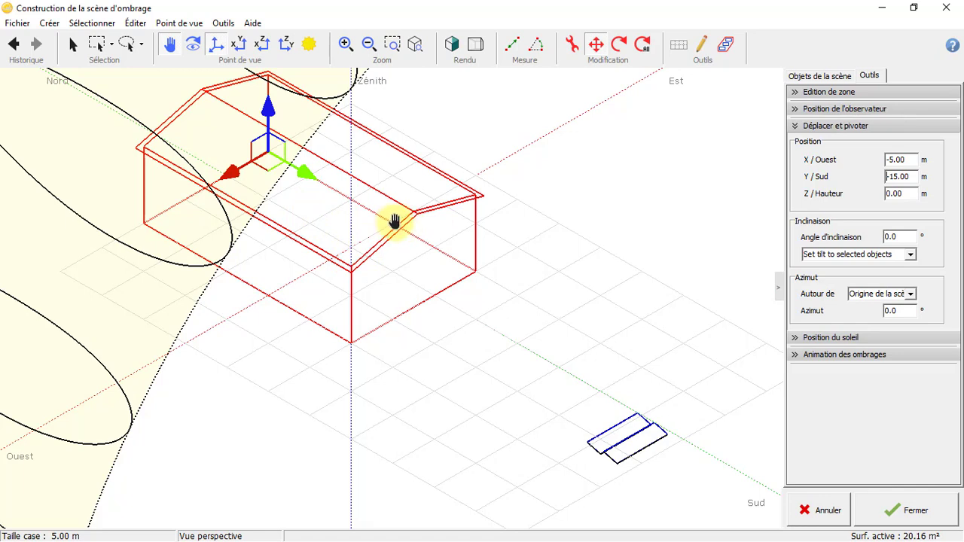
Select the shed field, examine its layout and PV sensitive area dimensions in its editor, and return to the scene
click(77, 45)
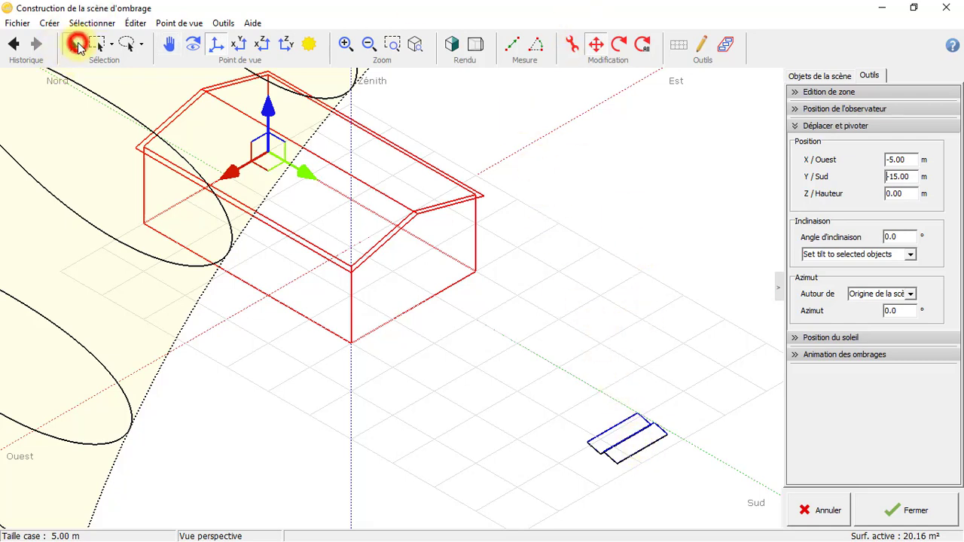
click(632, 437)
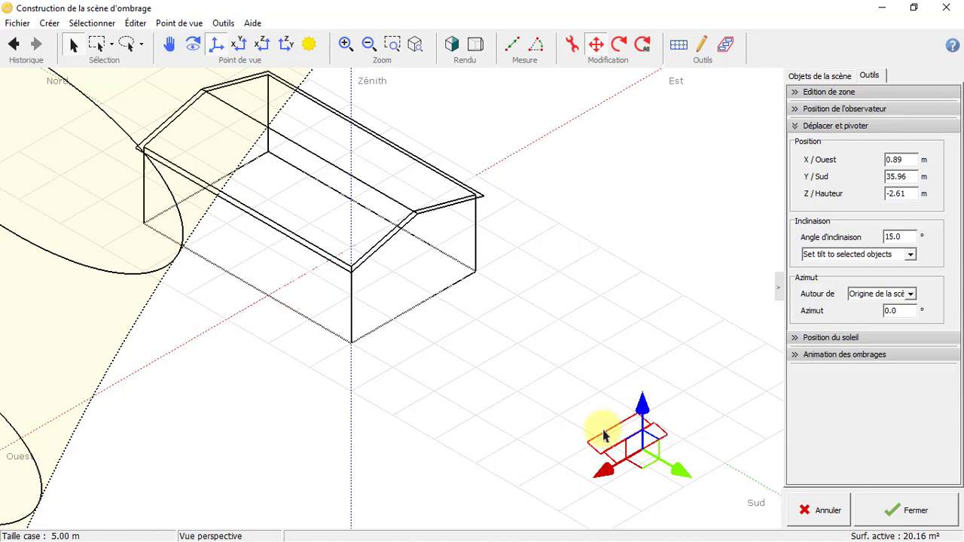
click(603, 434)
double_click(606, 434)
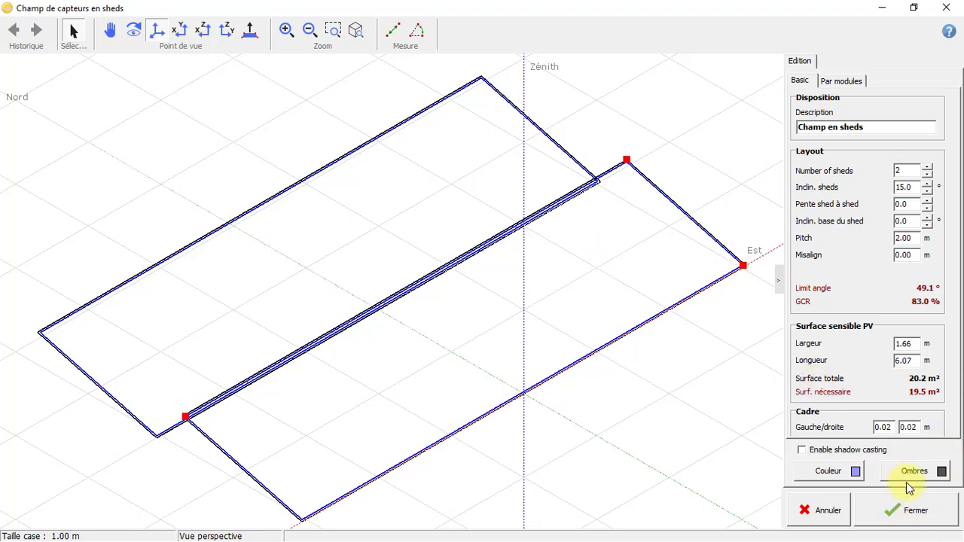
click(904, 519)
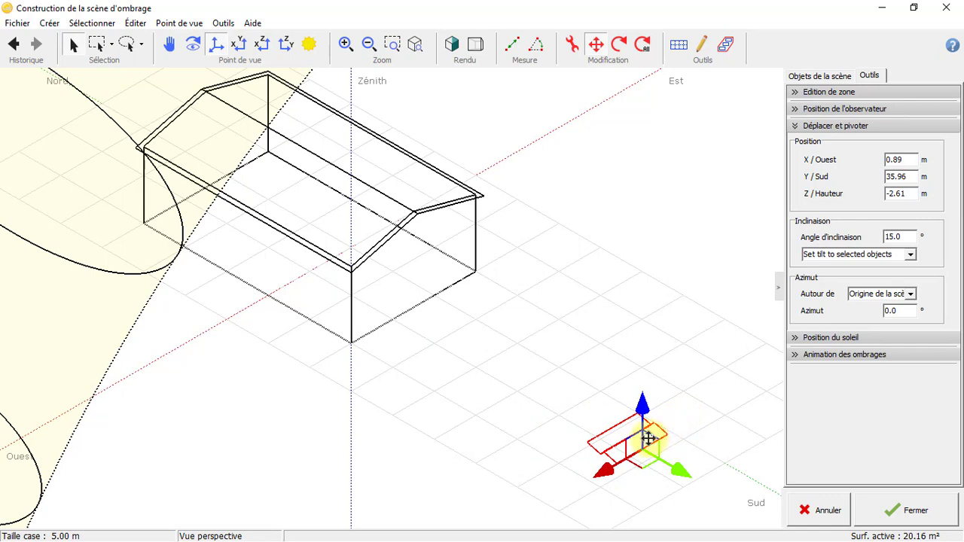
Set the shed field's X / Ouest position to 0 m
click(895, 160)
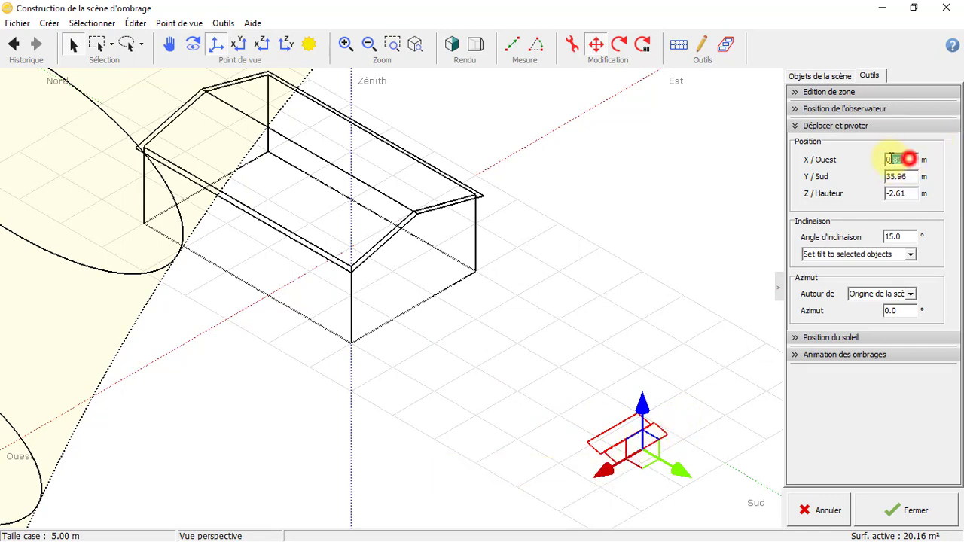
drag(892, 159, 872, 158)
text(0)
key(Return)
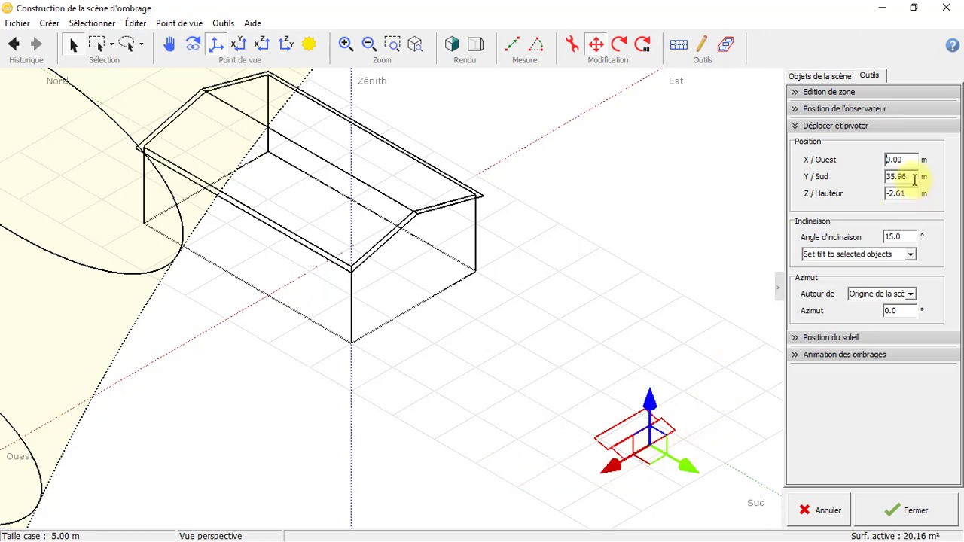
Try placing the shed field at -15 m in Y / Sud
drag(914, 179, 883, 179)
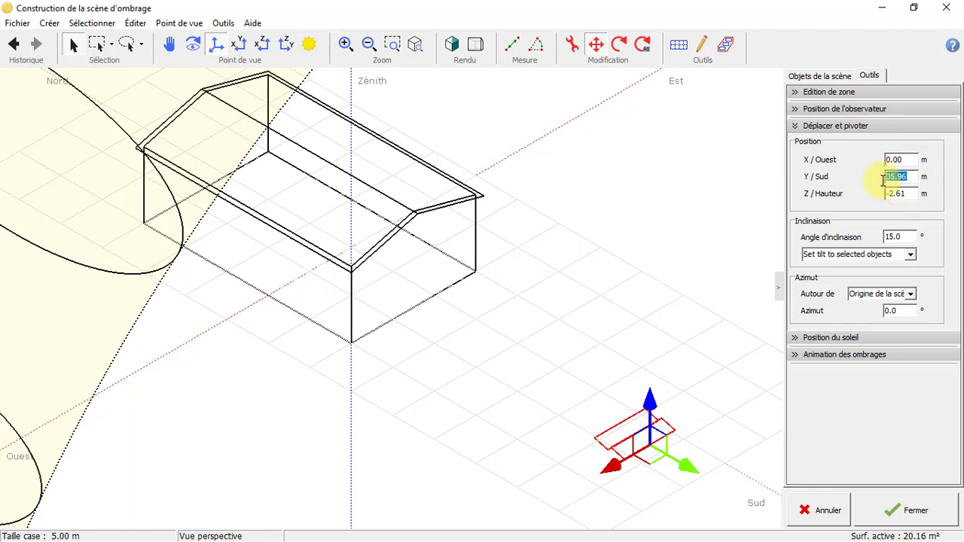
text(-15)
key(Return)
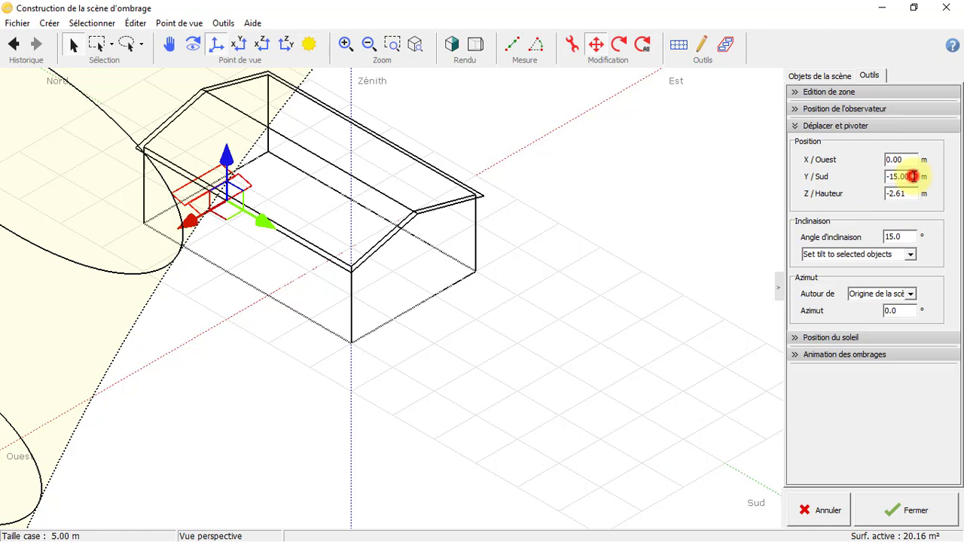
Set the shed field's Y / Sud position to 17 m, placing it south of the building
drag(914, 176, 862, 178)
text(1)
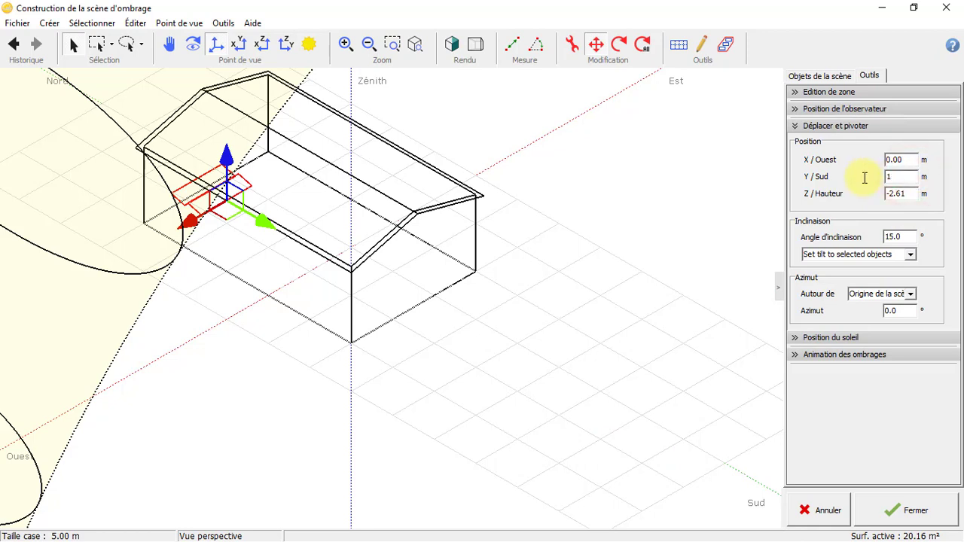
text(7)
key(Return)
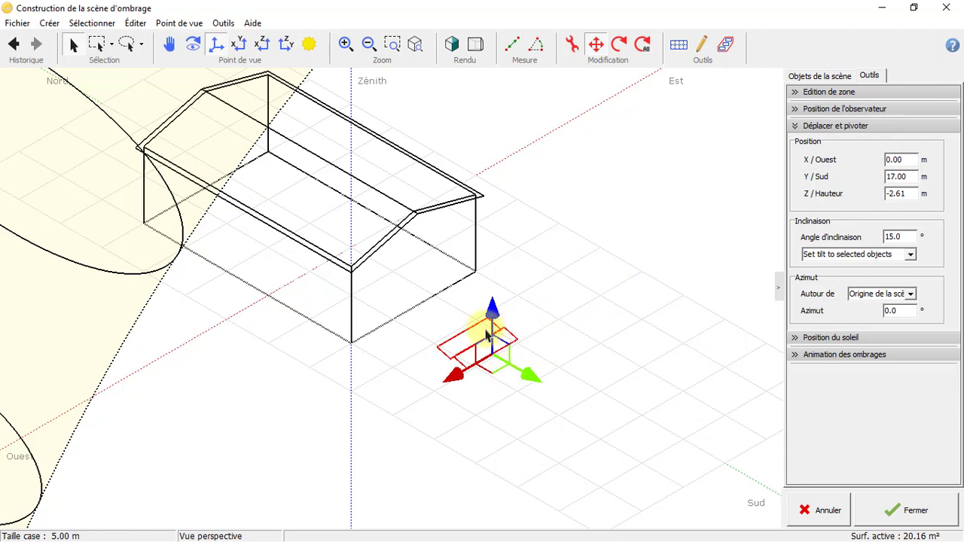
Raise the shed field above the ground by setting its Z / Hauteur position to 1 m
scroll(379, 301, up, 5)
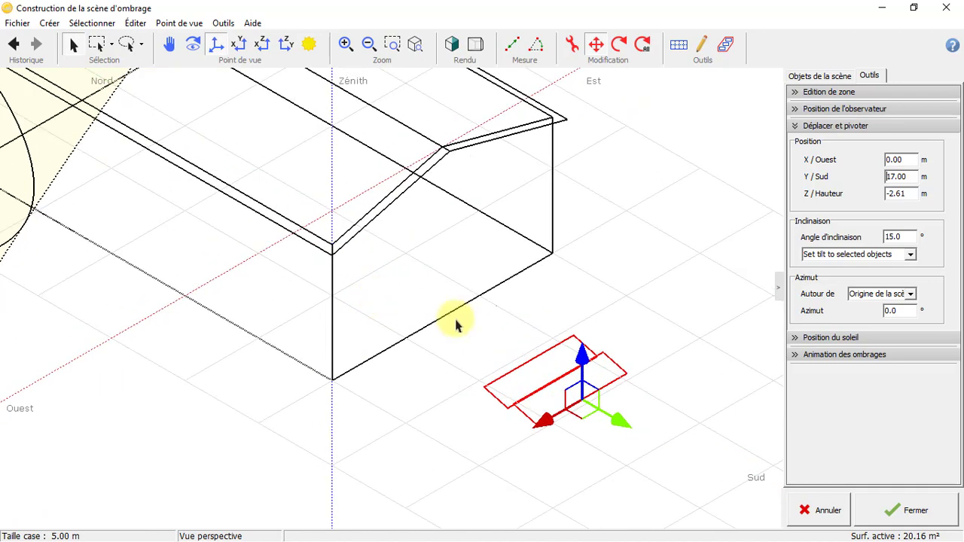
scroll(475, 331, up, 4)
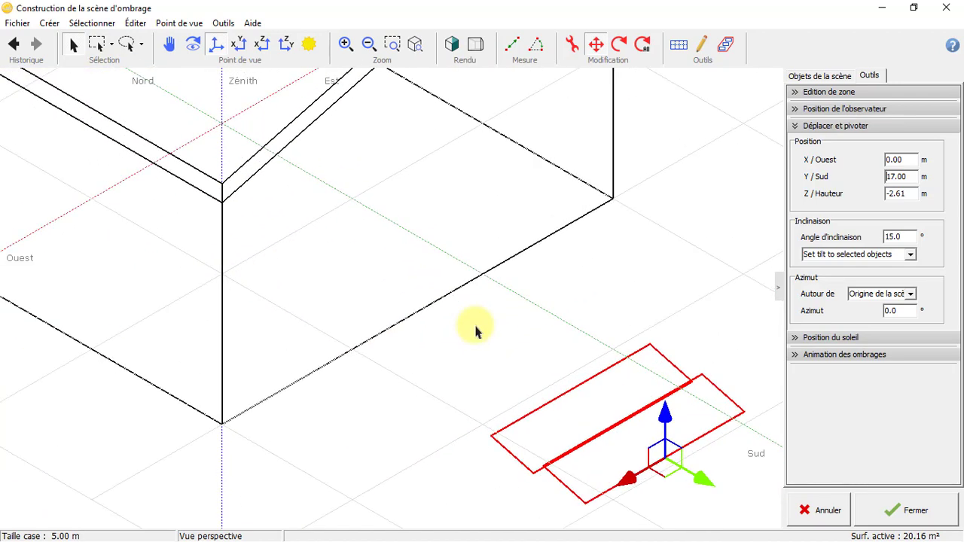
scroll(475, 332, down, 3)
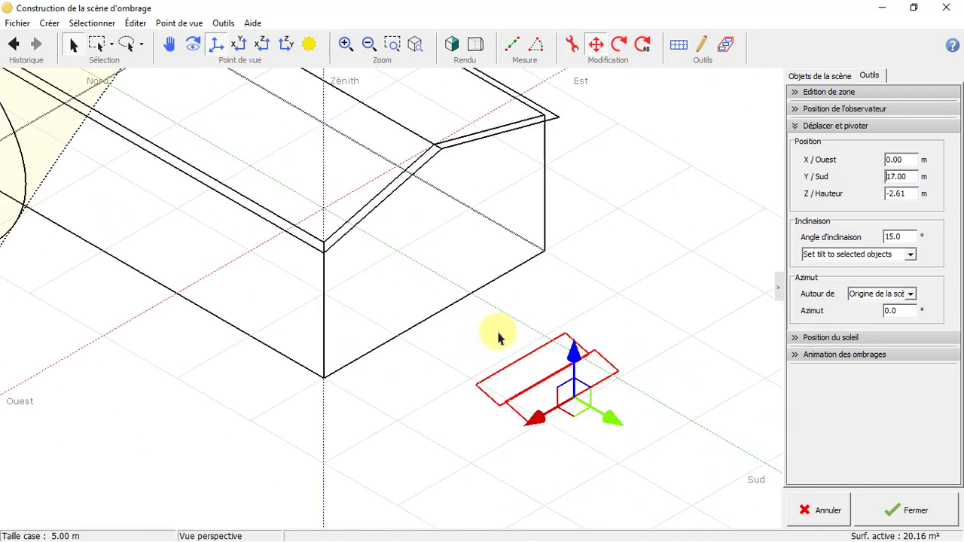
scroll(498, 337, down, 1)
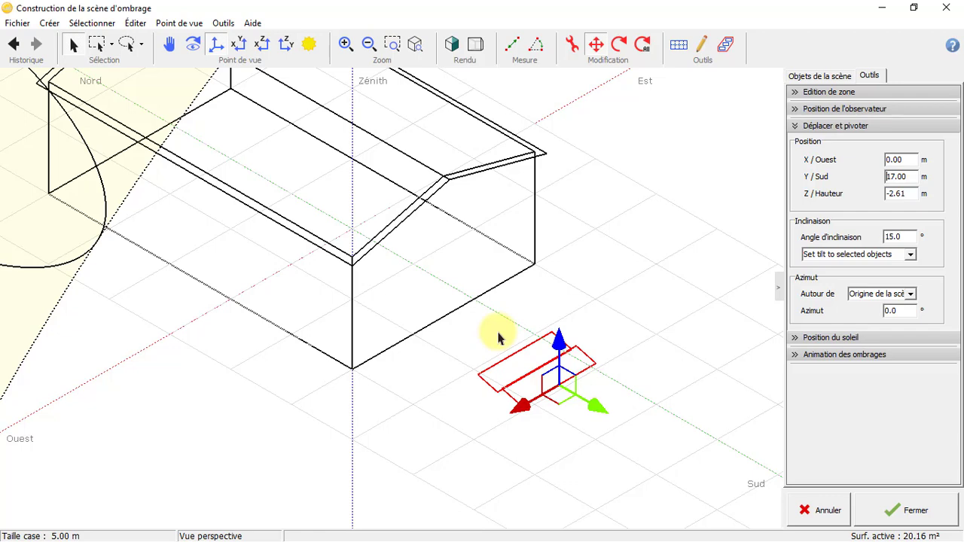
scroll(497, 338, up, 4)
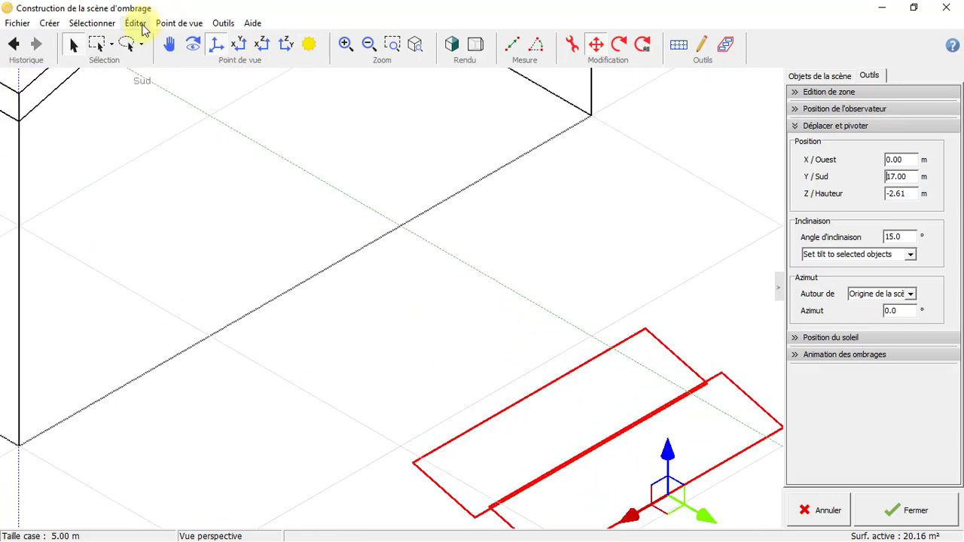
click(194, 45)
drag(168, 198, 234, 136)
scroll(210, 138, down, 8)
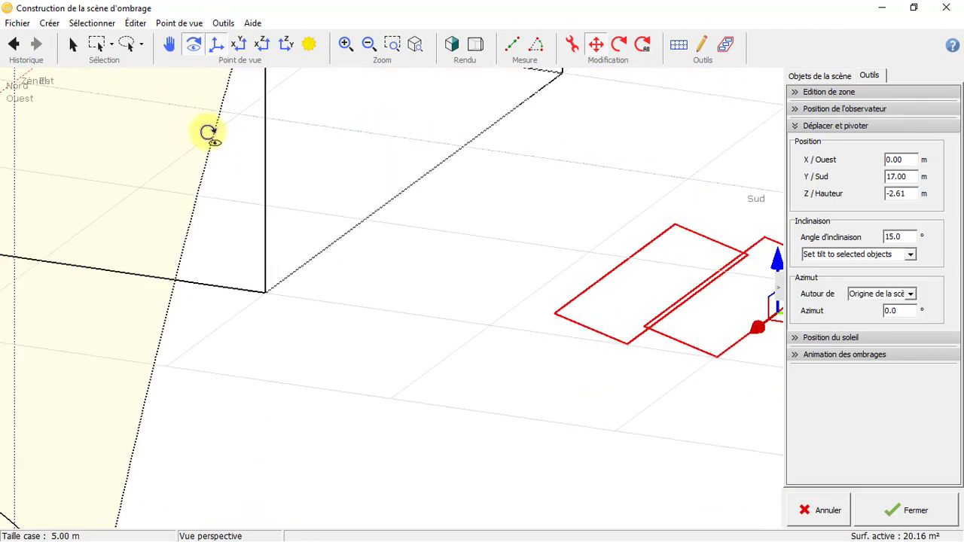
click(170, 43)
drag(196, 104, 300, 257)
scroll(389, 269, up, 2)
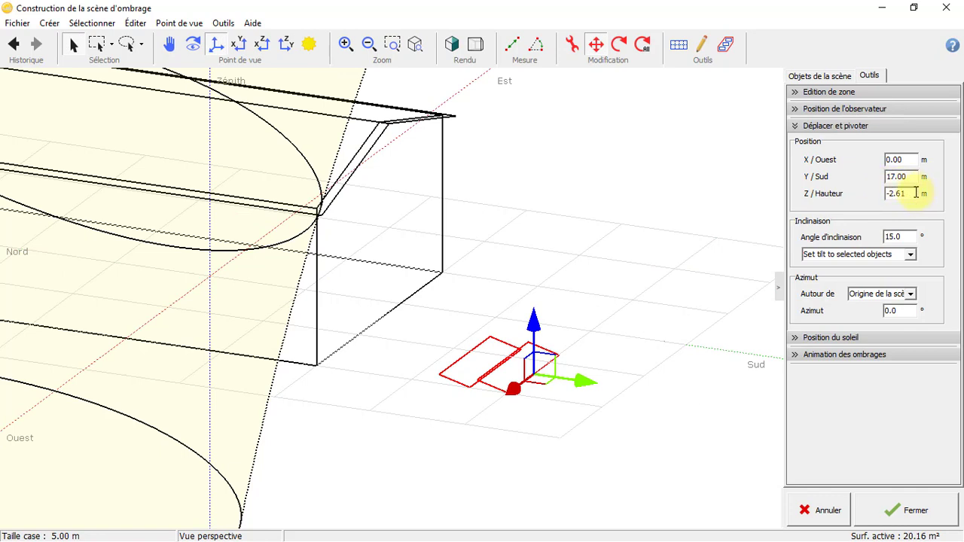
drag(914, 193, 884, 193)
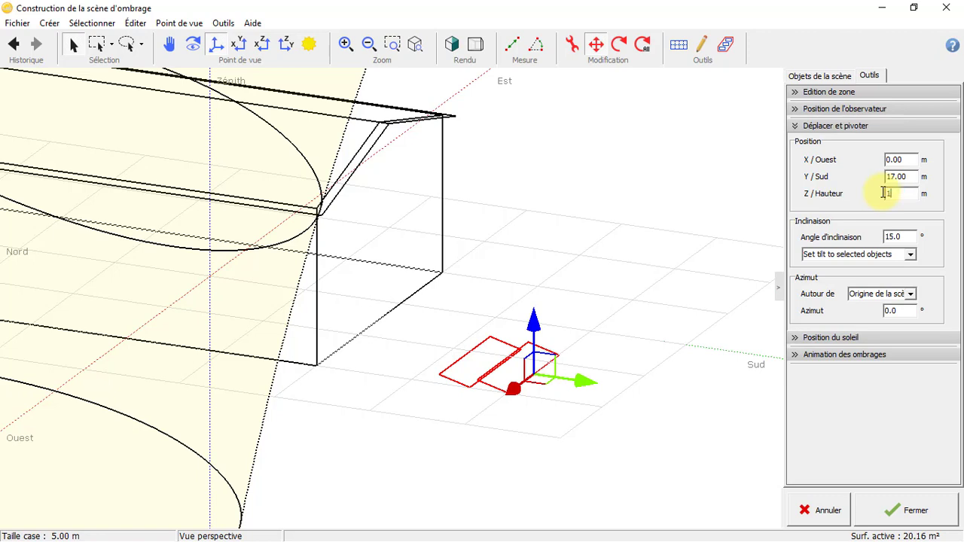
key(Return)
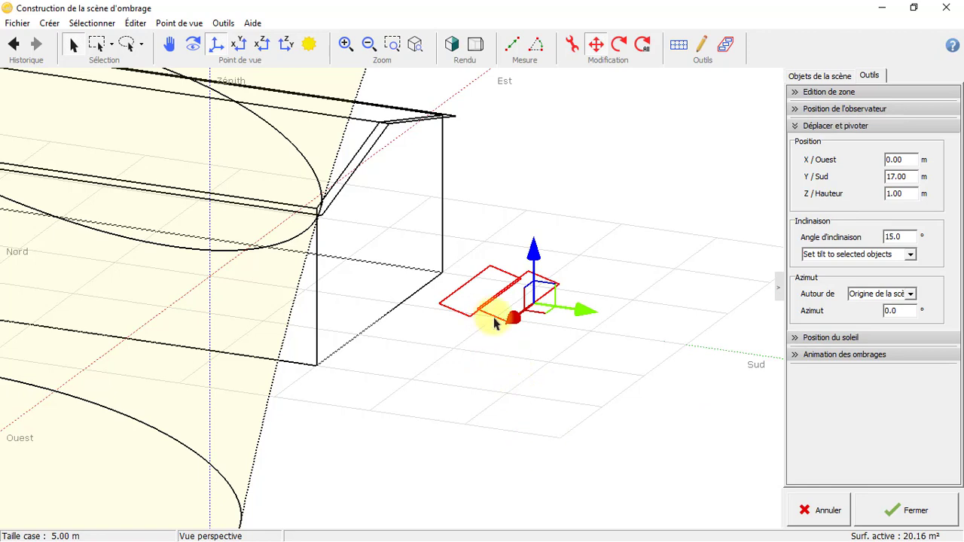
Deselect the shed field, examine its placement relative to the building from different angles, and restore the standard perspective view
click(199, 44)
click(295, 376)
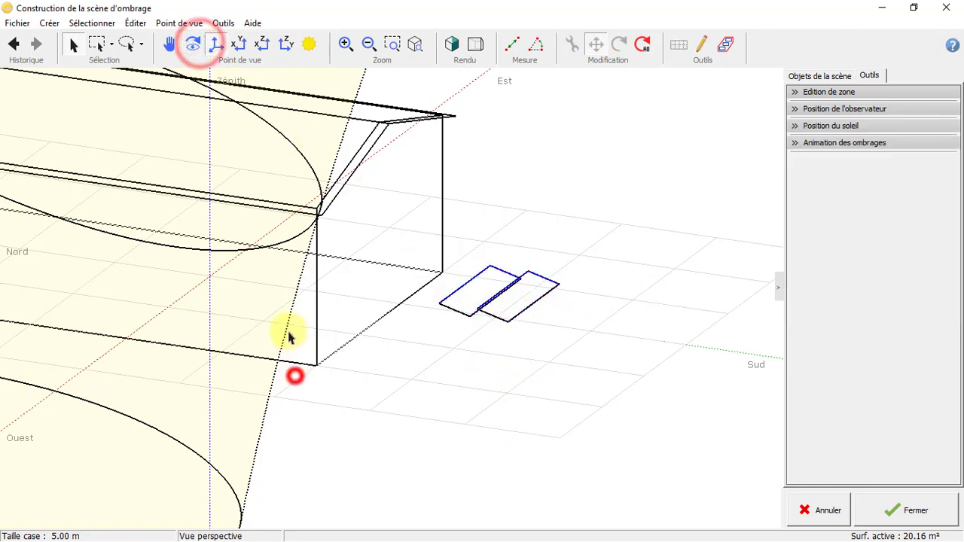
click(189, 43)
drag(303, 452, 343, 275)
scroll(343, 275, down, 3)
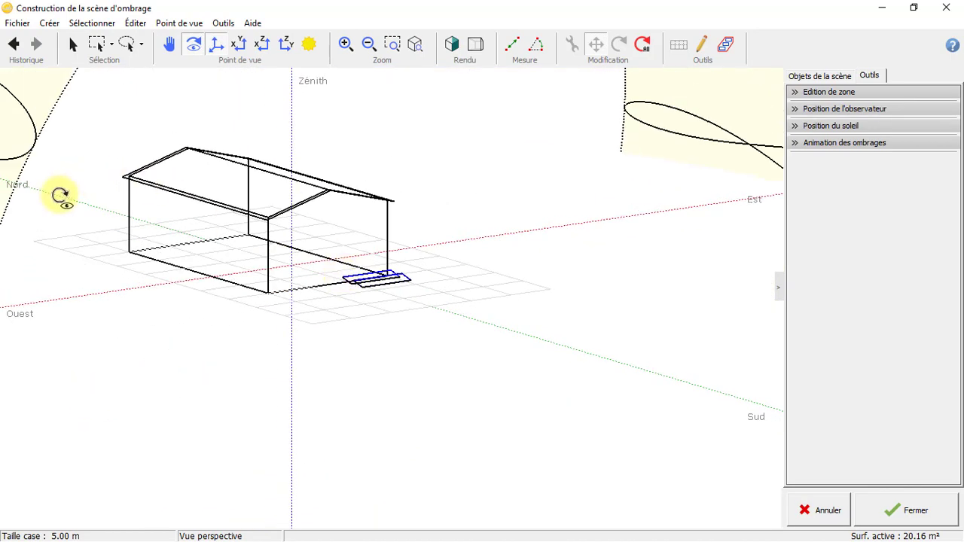
drag(346, 316, 319, 218)
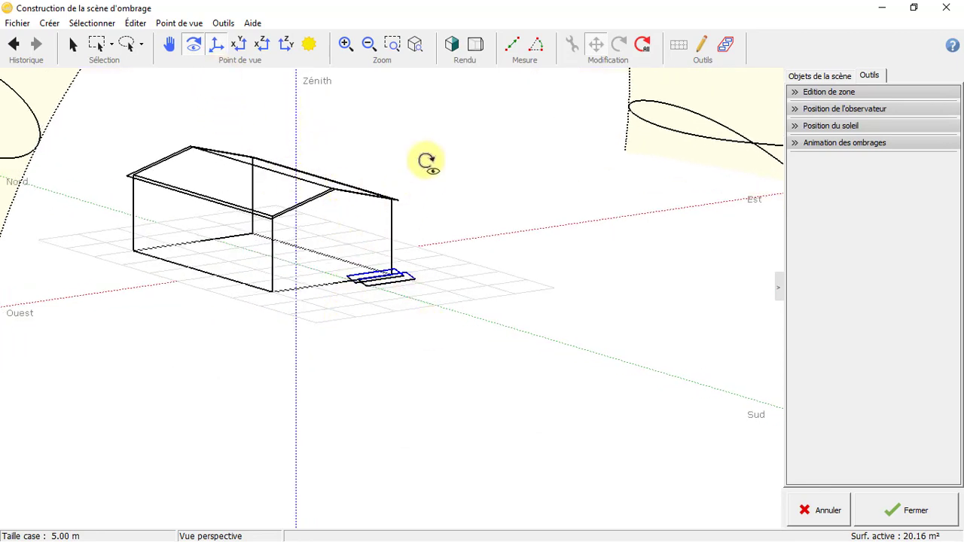
click(215, 46)
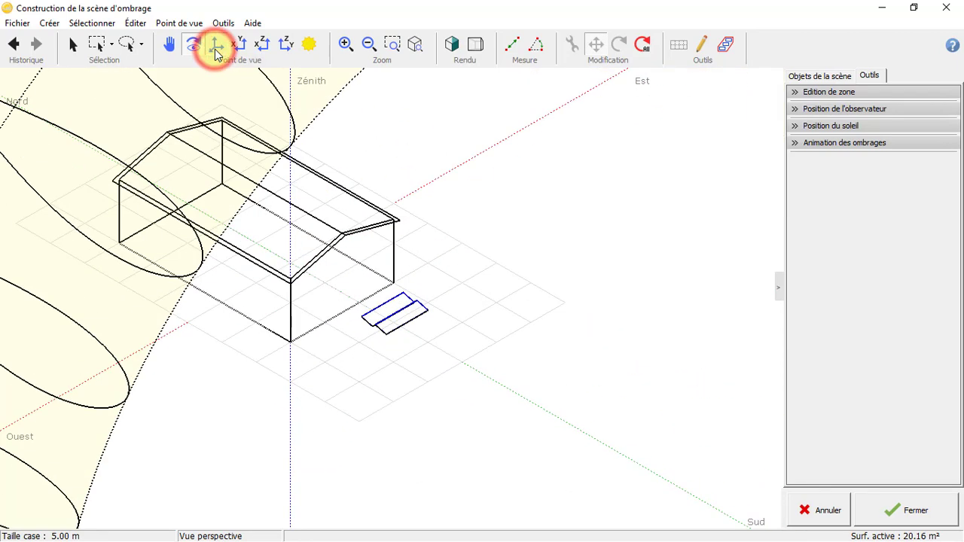
Create an elementary shading object and set its shape type to Arbre
drag(469, 283, 469, 284)
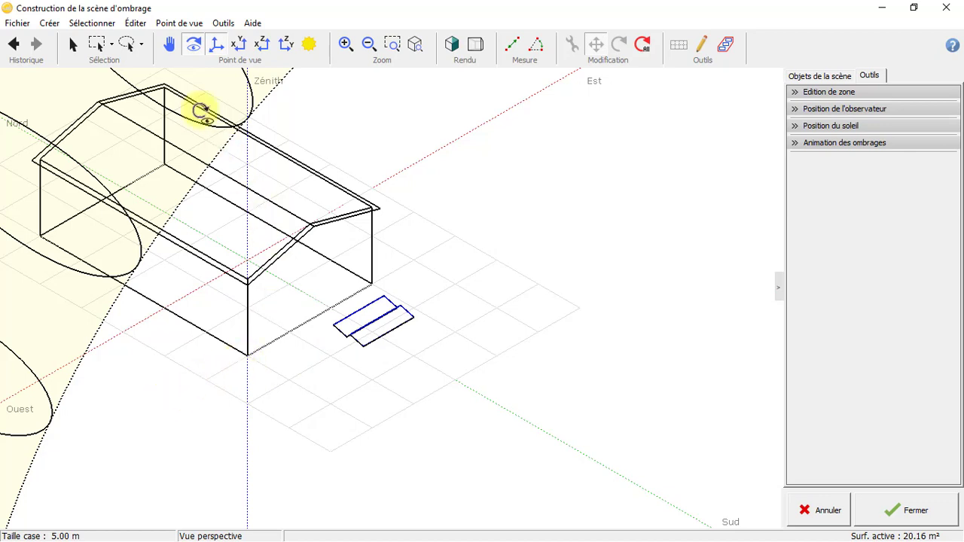
click(50, 25)
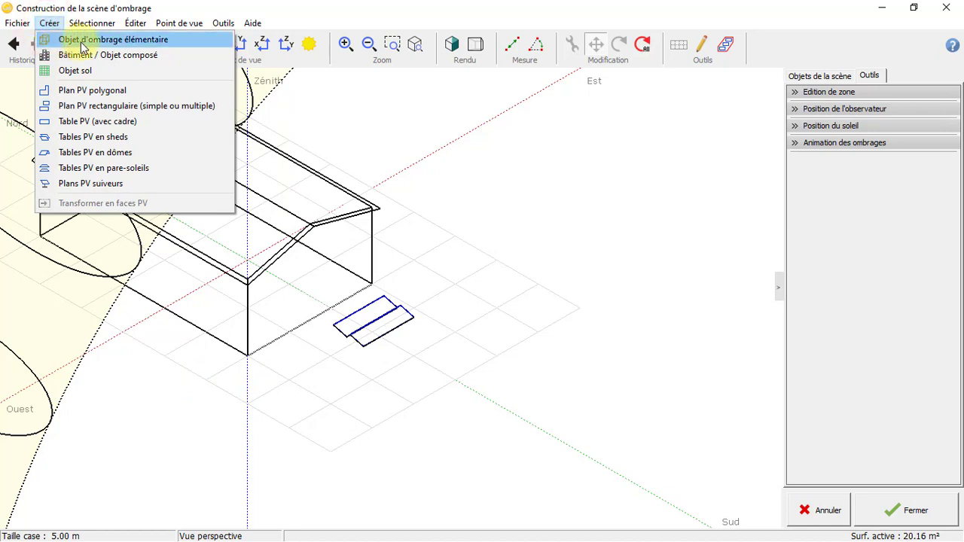
click(81, 42)
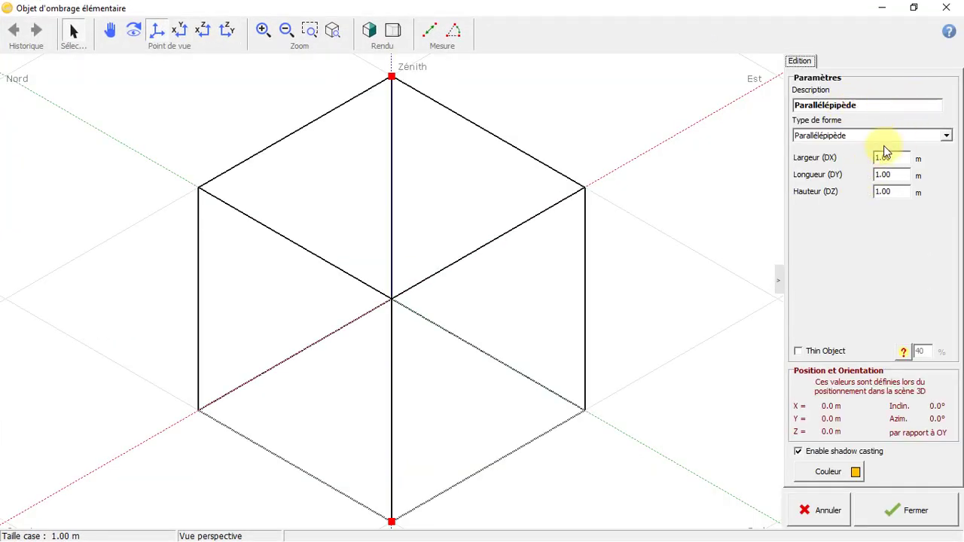
click(948, 134)
scroll(926, 194, down, 3)
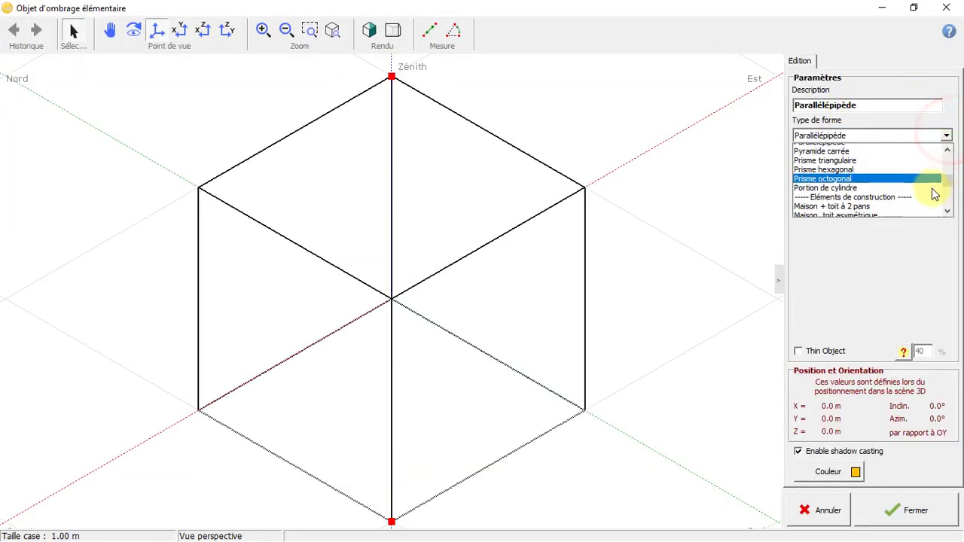
scroll(904, 193, down, 1)
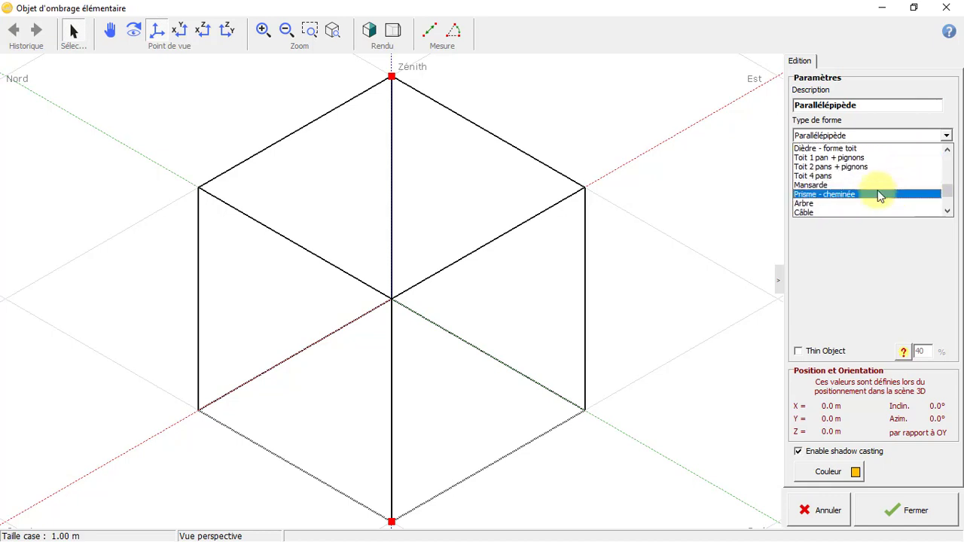
click(821, 205)
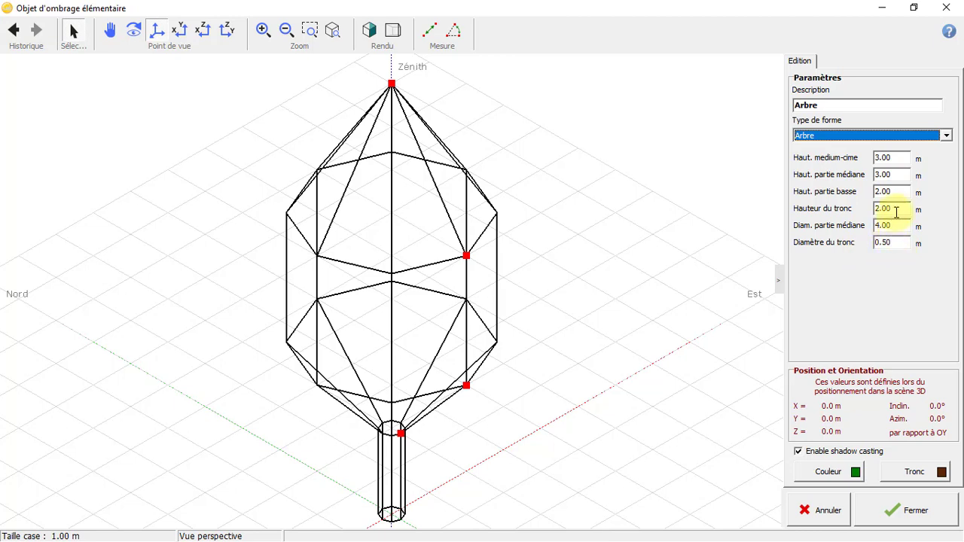
Set the tree's trunk height to 5 m and insert the tree into the 3D scene
drag(893, 208, 865, 207)
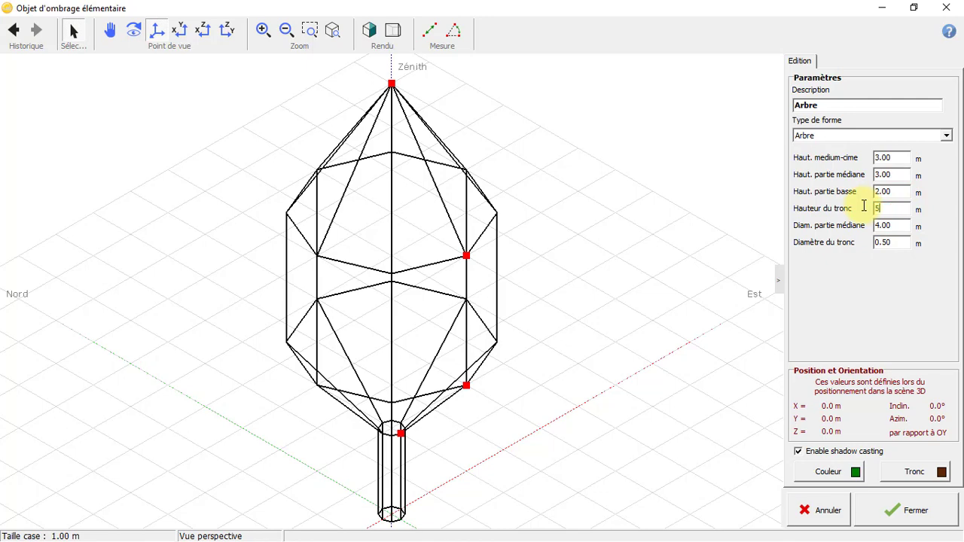
text(5)
key(Return)
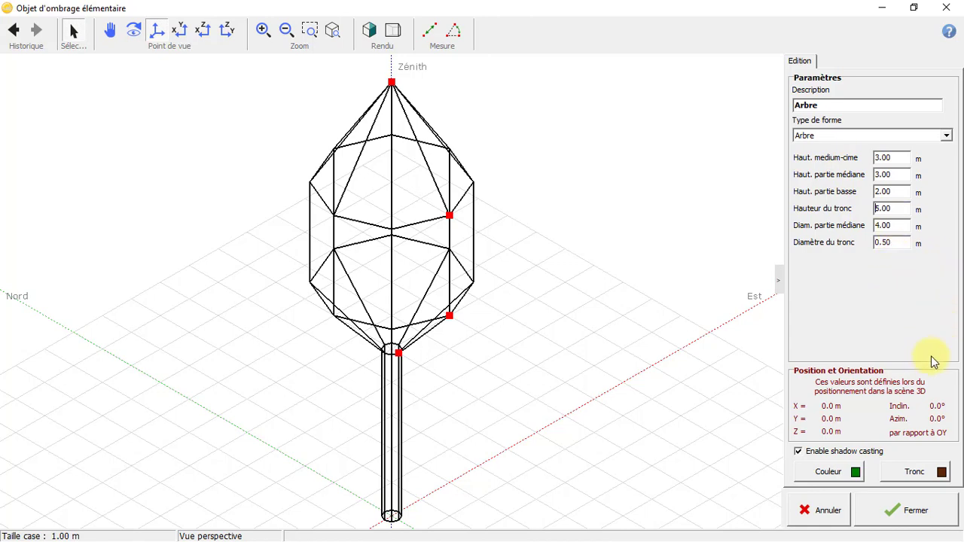
click(913, 511)
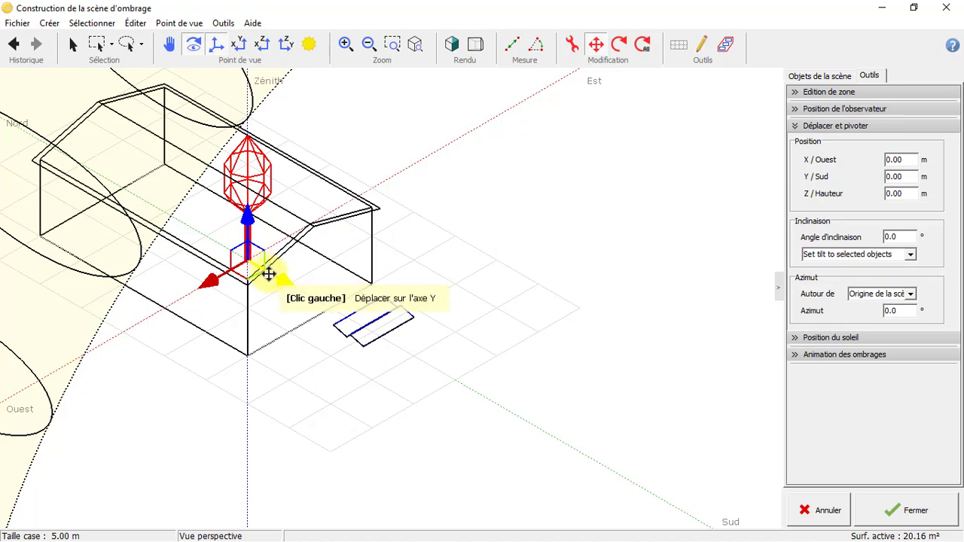
Try placing the tree southwest of the scene origin, about 9 m in Y / Sud, with X / Ouest at 15 m
click(267, 273)
drag(269, 274, 200, 383)
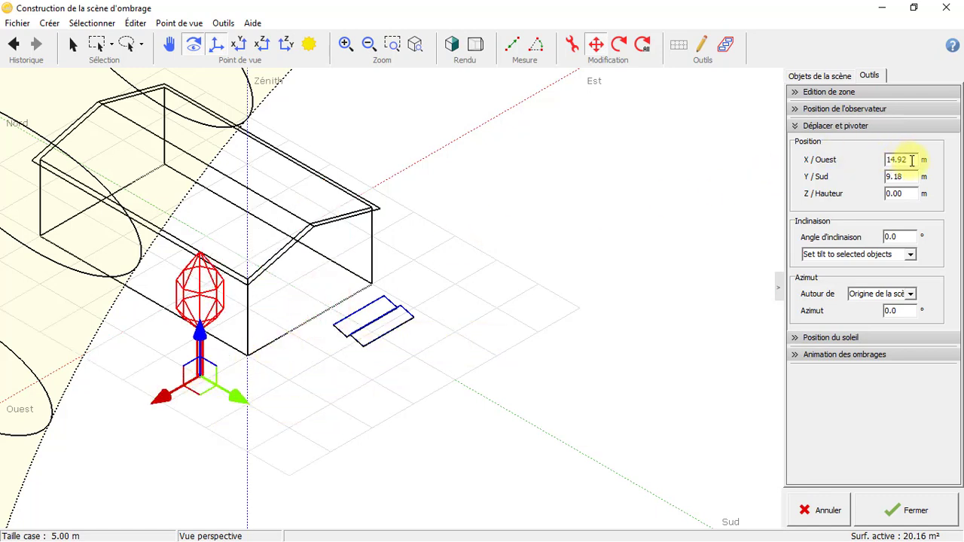
drag(911, 160, 874, 160)
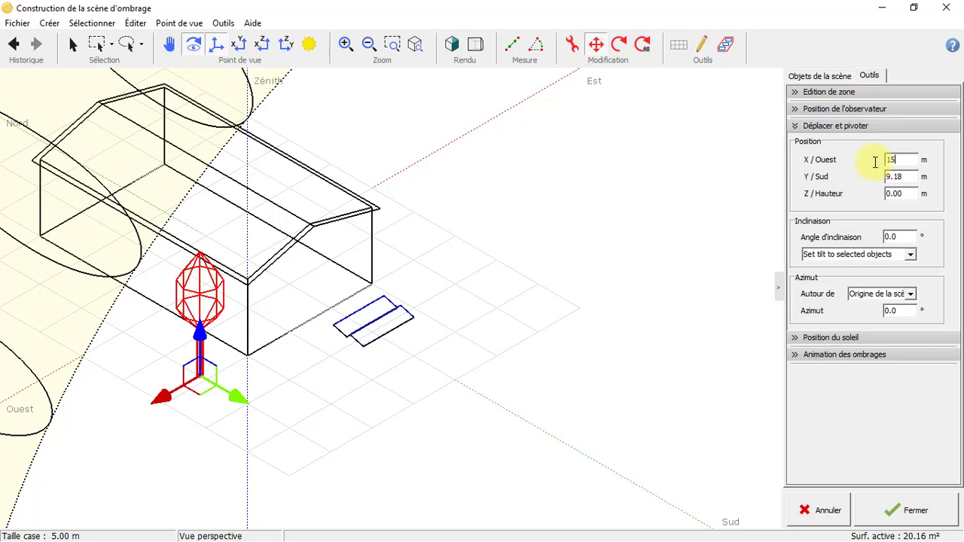
key(Return)
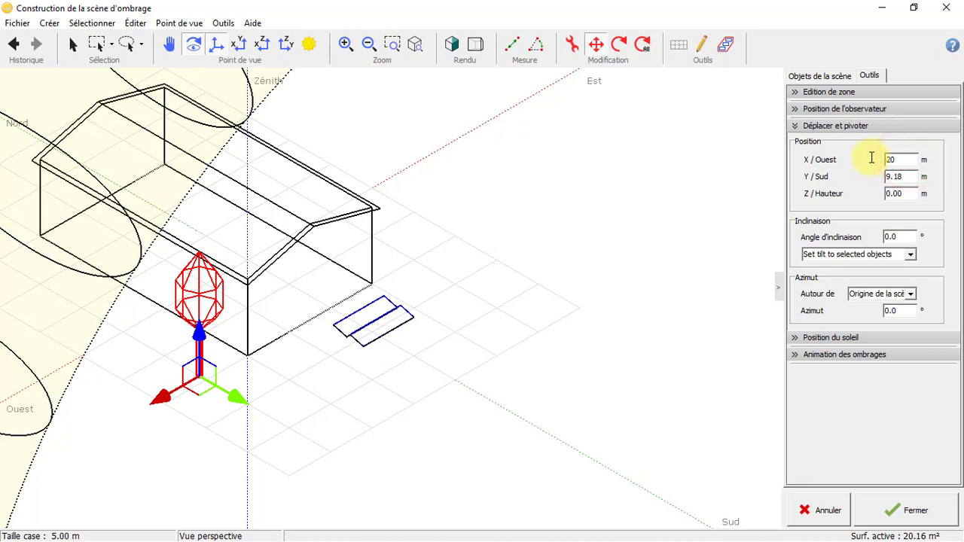
Set the tree's position to 20 m in X / Ouest and 10 m in Y / Sud
key(Return)
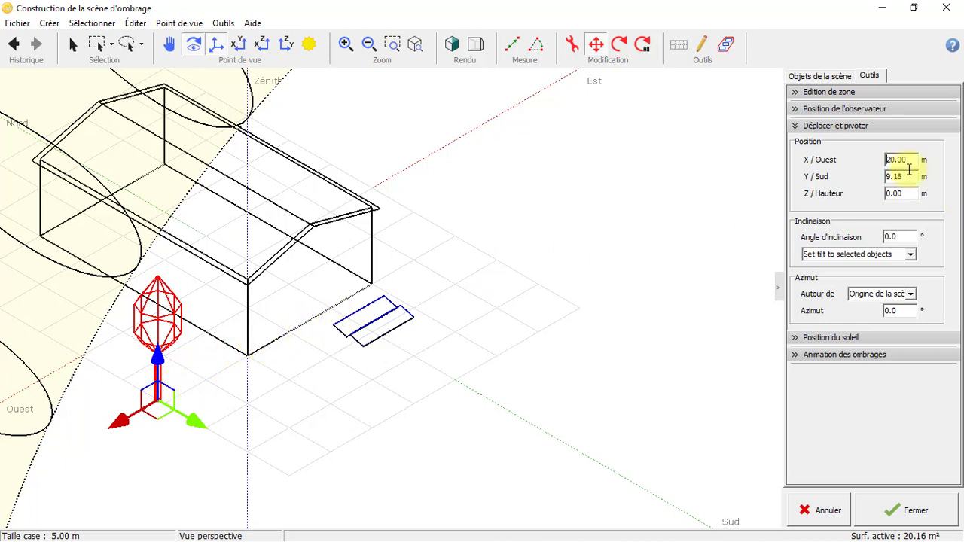
drag(908, 178, 876, 178)
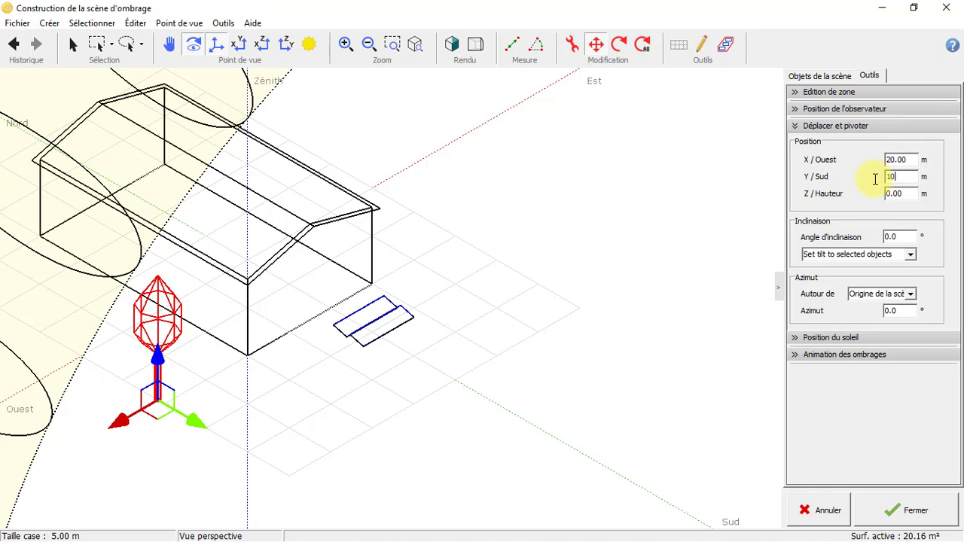
key(Return)
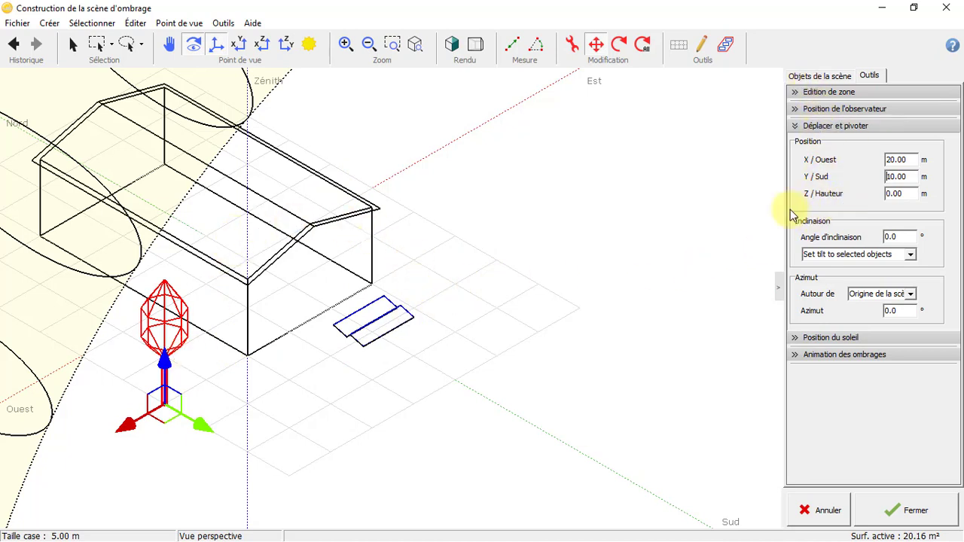
Examine the tree's placement relative to the building and shed field in the front, side, top and perspective views
click(242, 47)
click(263, 47)
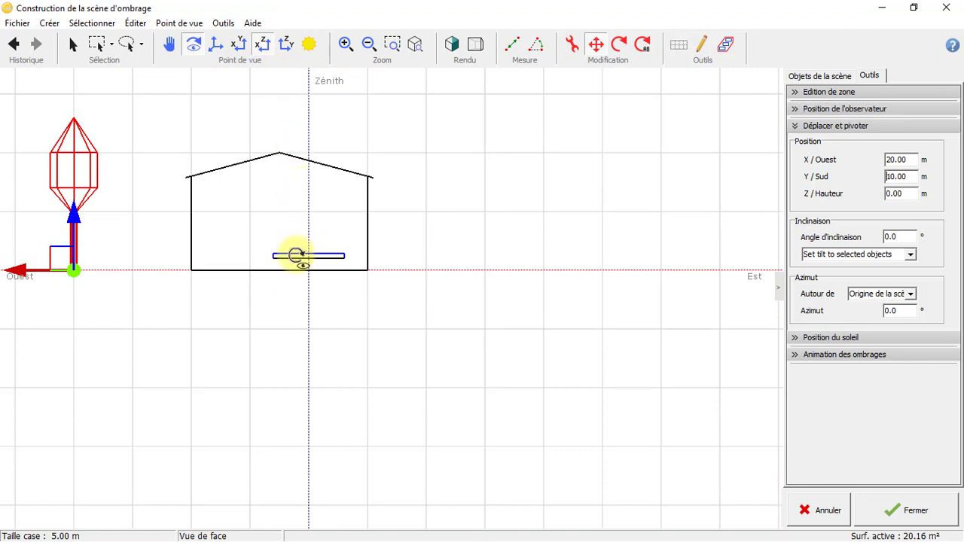
click(284, 46)
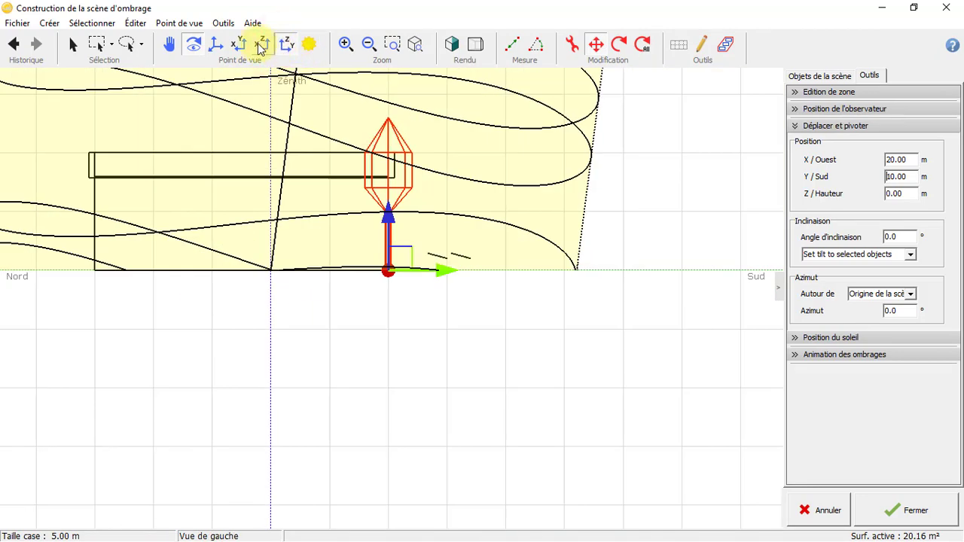
click(262, 45)
click(238, 46)
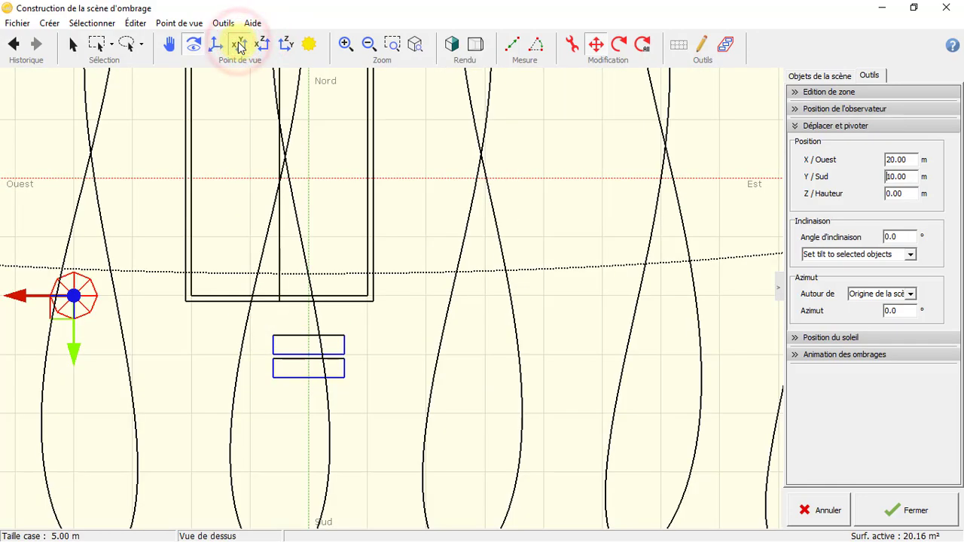
click(216, 46)
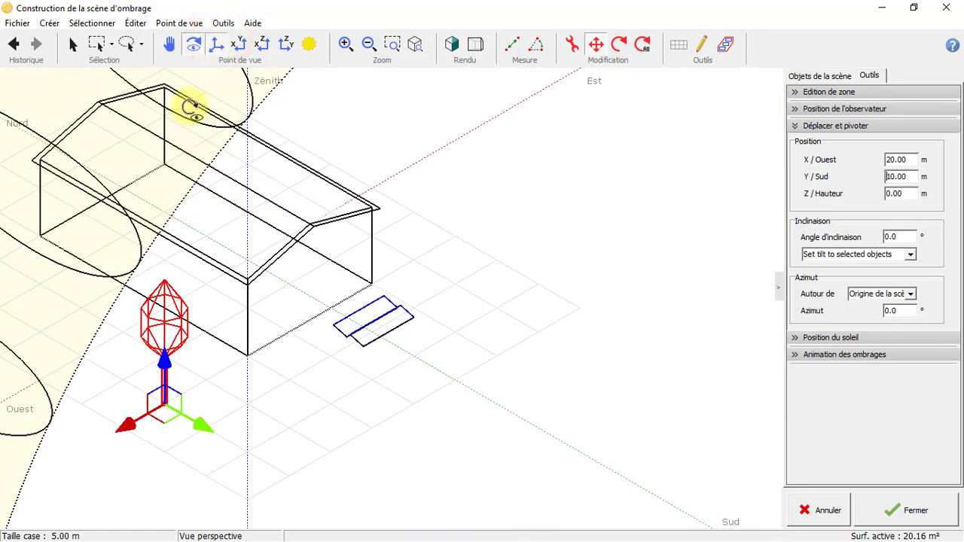
mouse_move(229, 306)
mouse_down()
mouse_move(354, 183)
mouse_move(439, 276)
mouse_move(490, 244)
mouse_move(478, 223)
mouse_move(394, 276)
mouse_move(256, 241)
mouse_move(300, 179)
mouse_move(407, 170)
mouse_move(251, 333)
mouse_move(98, 242)
mouse_move(113, 187)
mouse_move(108, 151)
mouse_move(60, 274)
mouse_move(189, 324)
mouse_move(333, 354)
mouse_move(327, 297)
mouse_move(162, 258)
mouse_move(521, 49)
mouse_up()
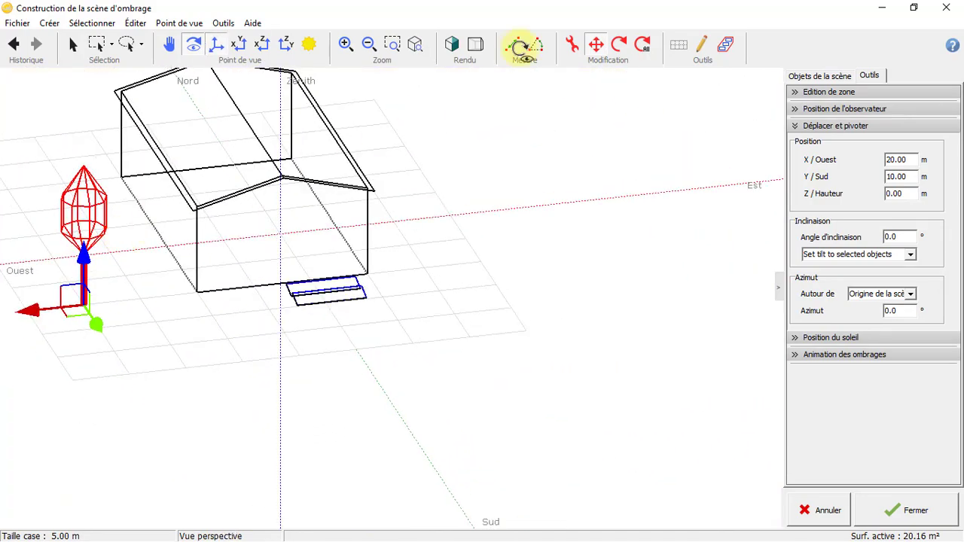
click(596, 45)
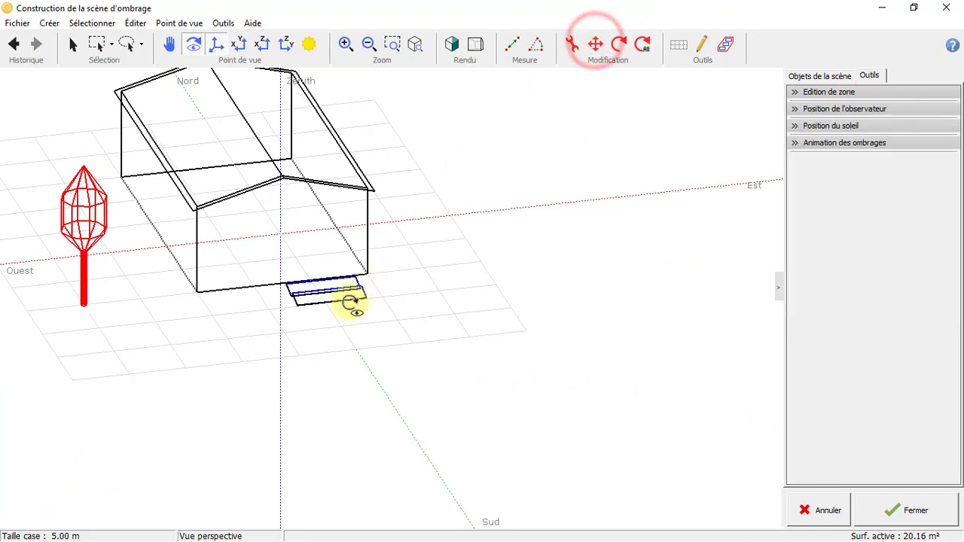
click(74, 45)
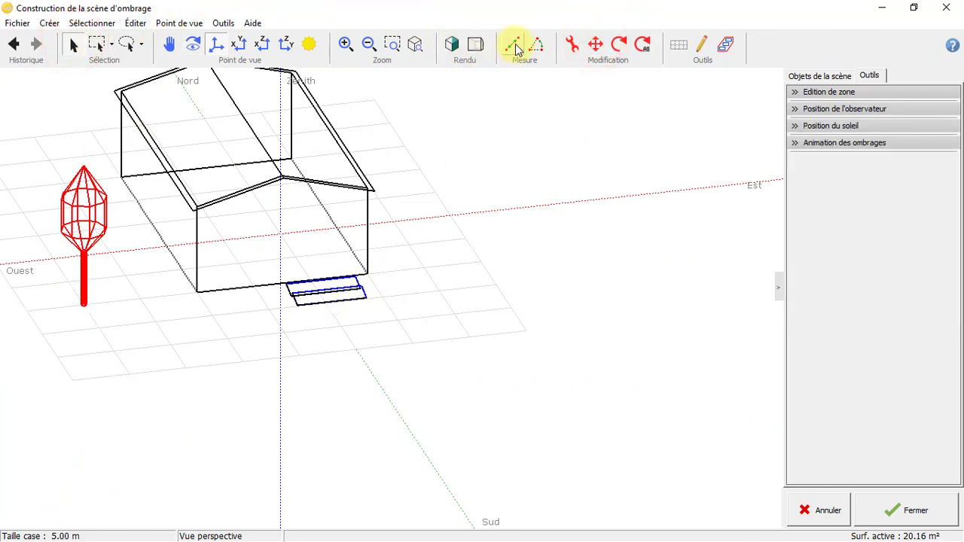
click(589, 51)
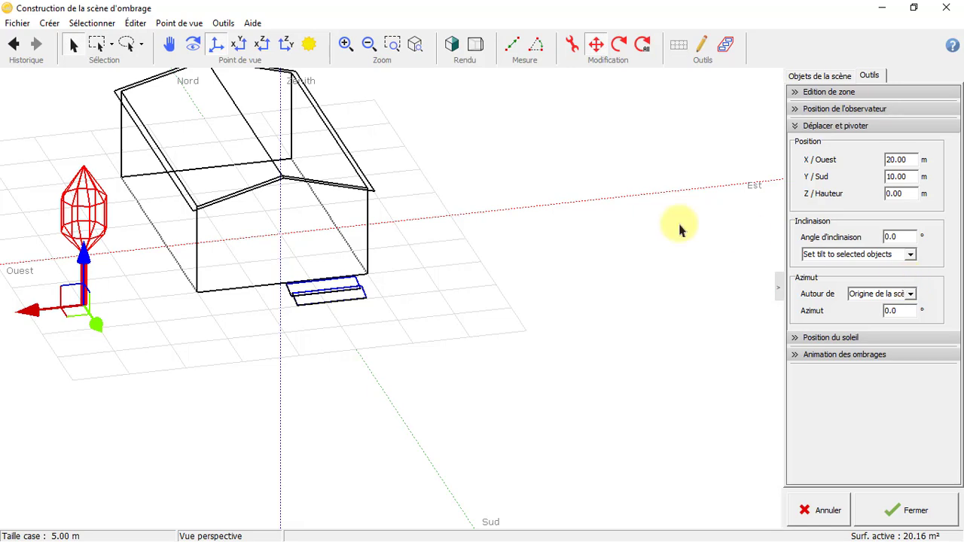
Examine the whole scene with its surrounding sun paths and restore the standard perspective view
scroll(400, 140, down, 6)
scroll(400, 140, up, 2)
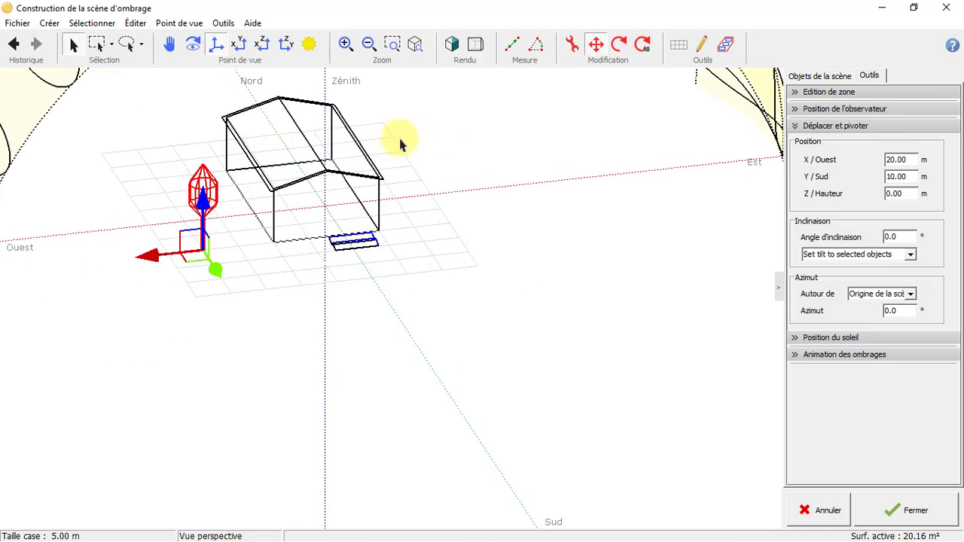
scroll(400, 140, up, 1)
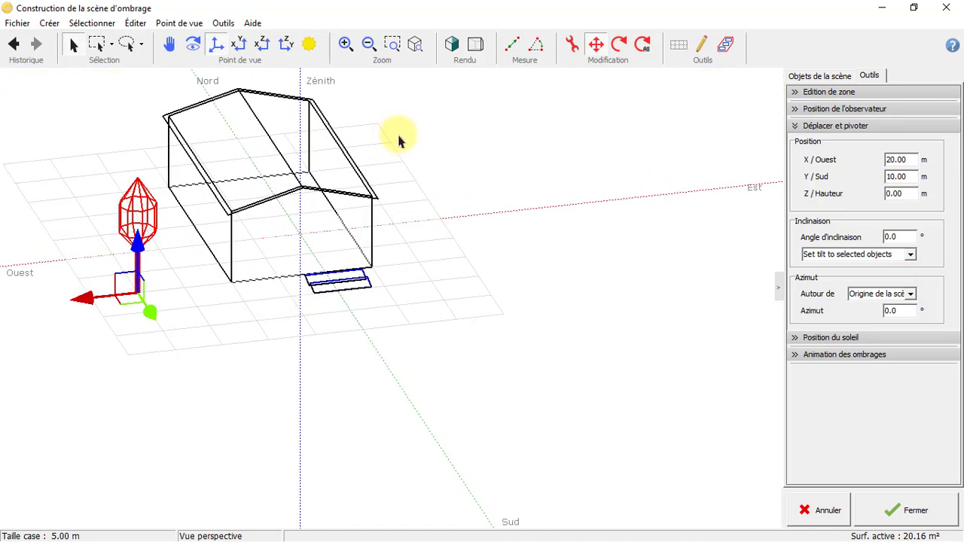
scroll(394, 155, up, 2)
scroll(394, 150, down, 5)
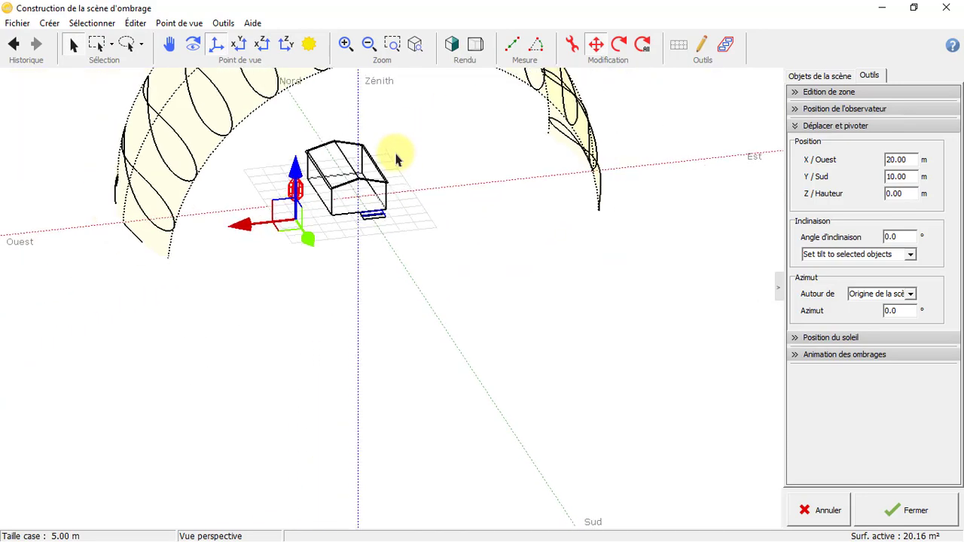
click(224, 43)
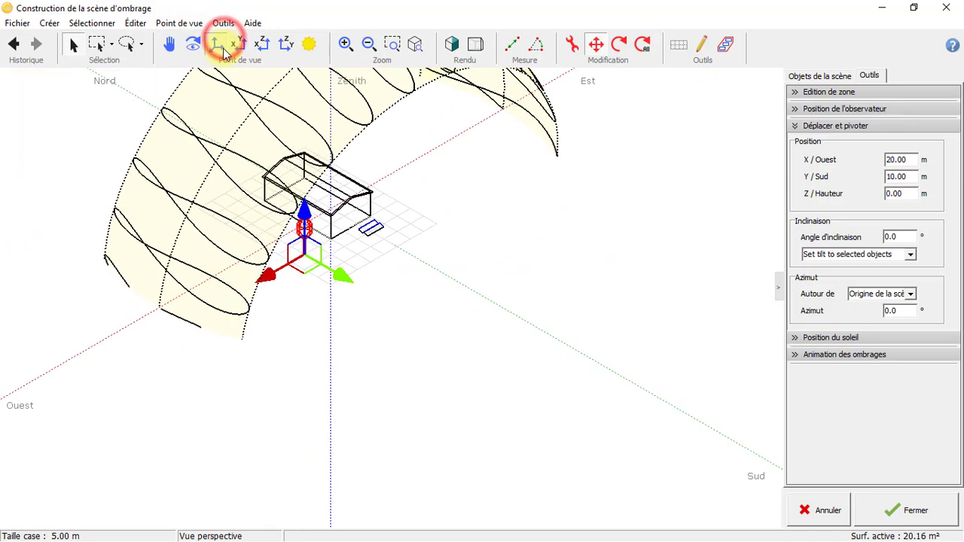
scroll(293, 177, up, 2)
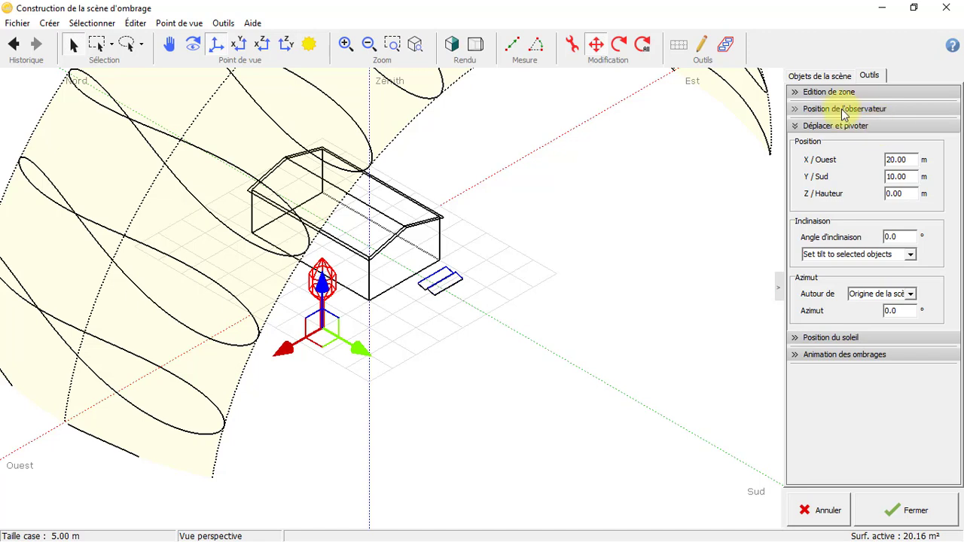
Set the sun position date to today's date, 17/04/2022, and apply it to the scene
click(821, 339)
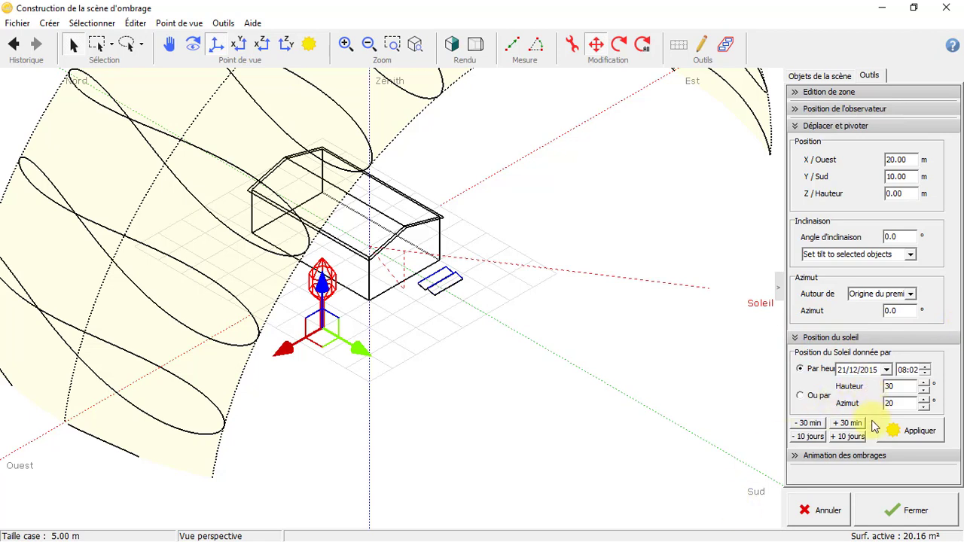
click(887, 370)
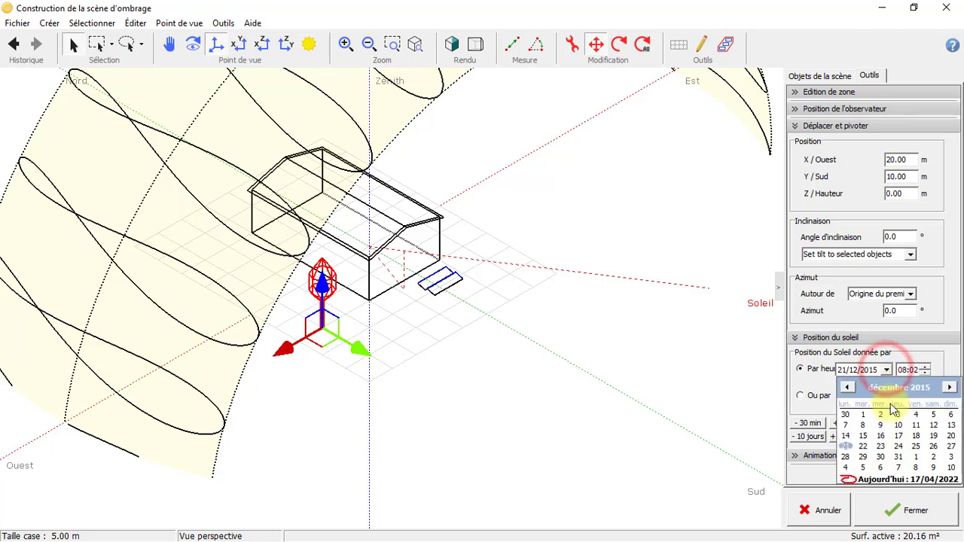
click(922, 481)
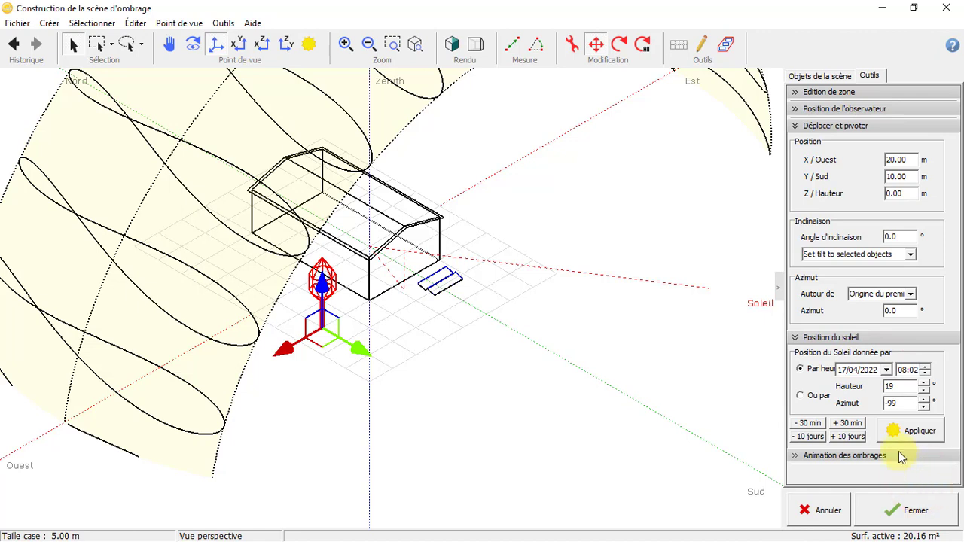
click(920, 434)
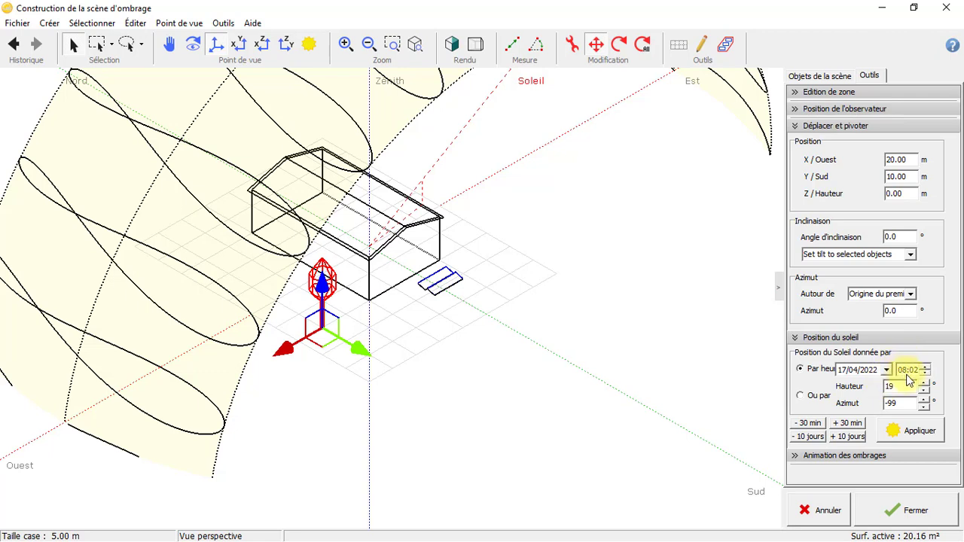
Shift the sun's time forward and back in 30-minute increments, ending at 07:30
click(856, 425)
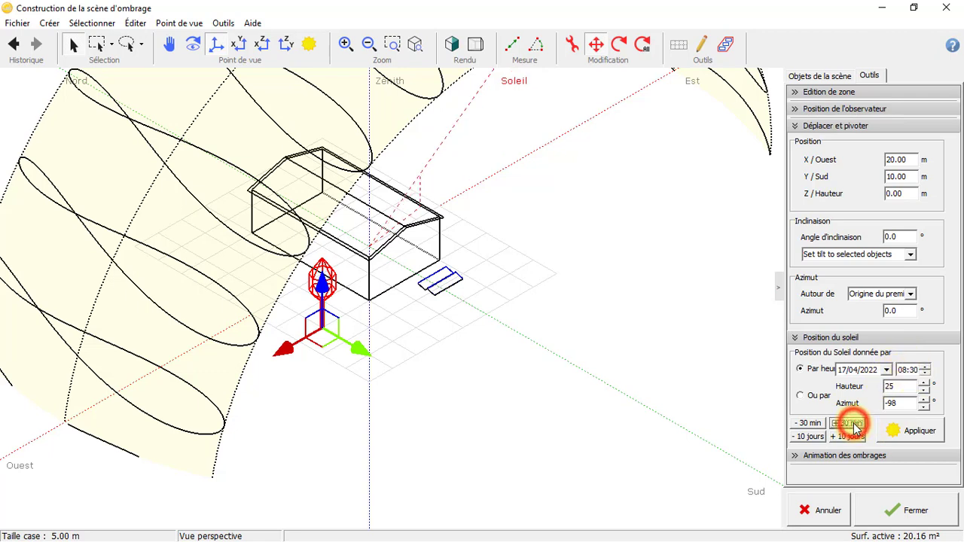
click(854, 425)
click(814, 424)
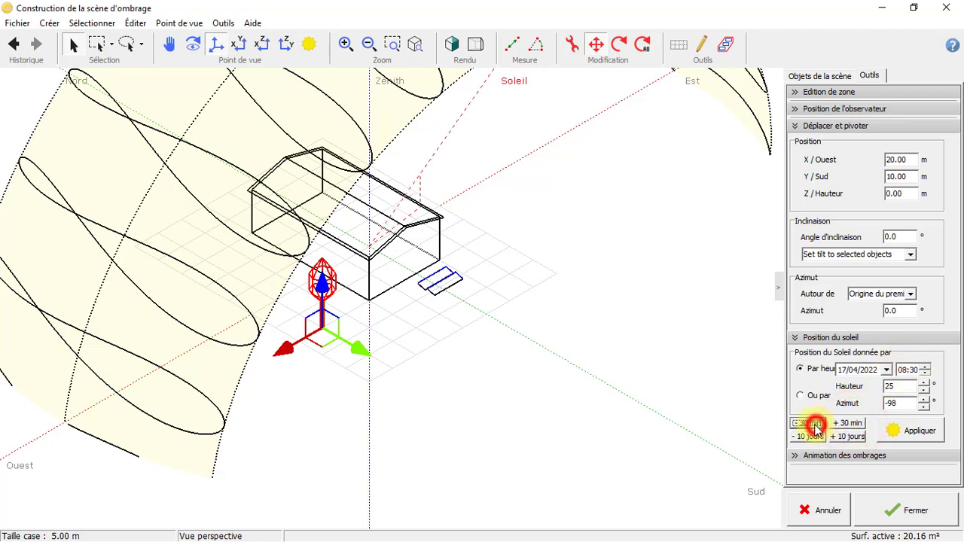
click(816, 425)
click(814, 424)
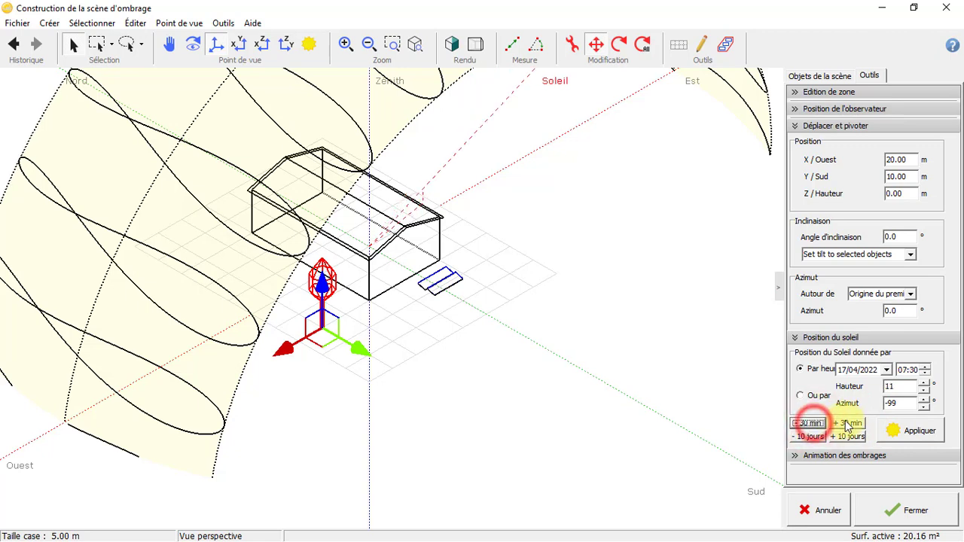
Shift the sun's time back to sunrise at 06:56, advance it in 30-minute increments to 08:00, and apply that position
click(810, 425)
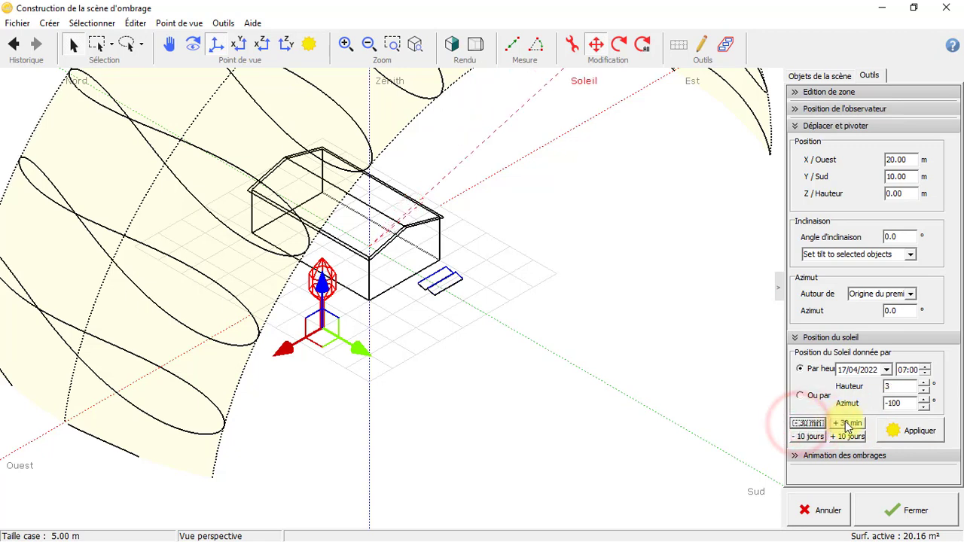
click(819, 424)
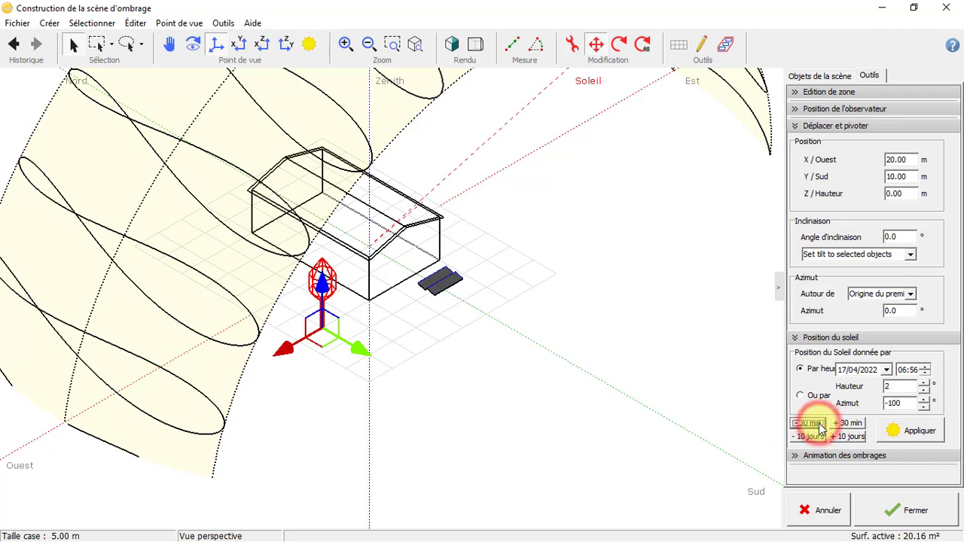
click(818, 425)
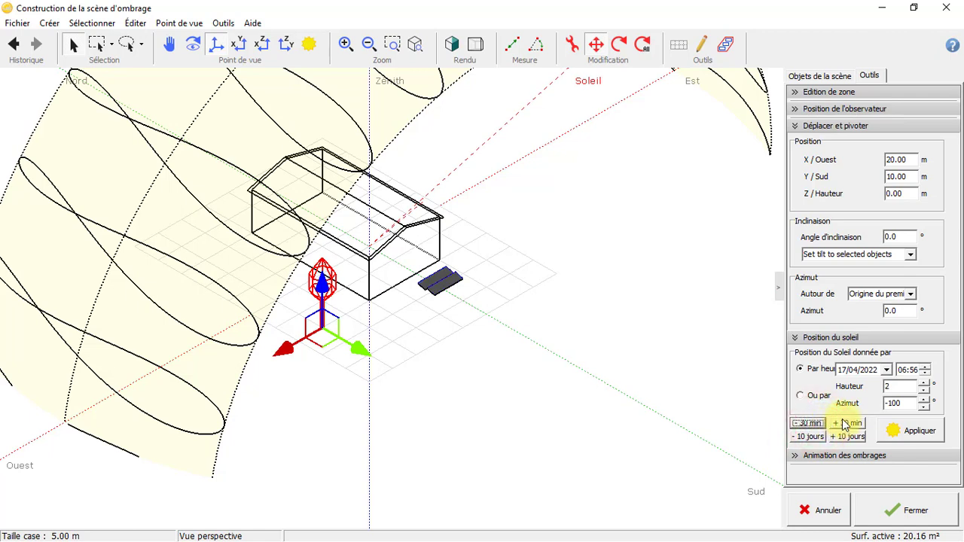
click(845, 424)
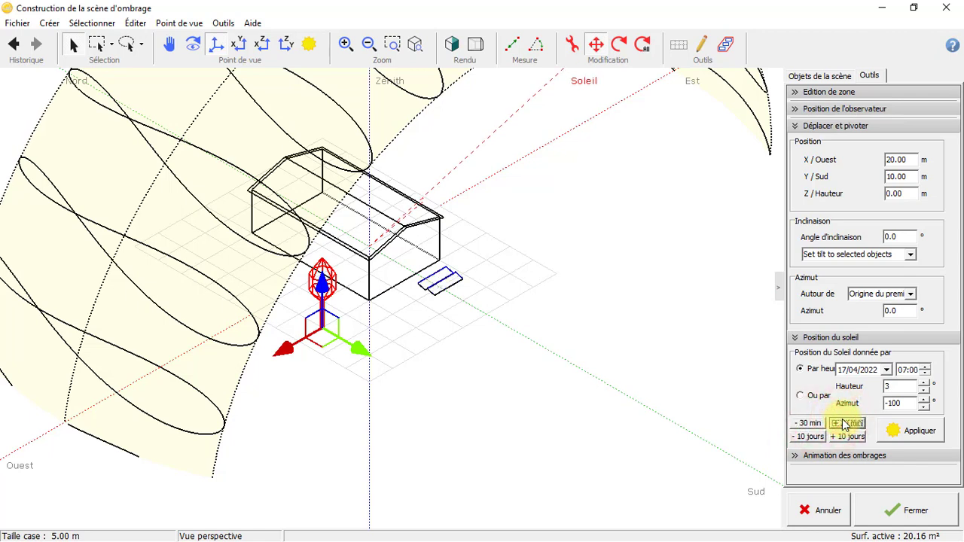
click(844, 424)
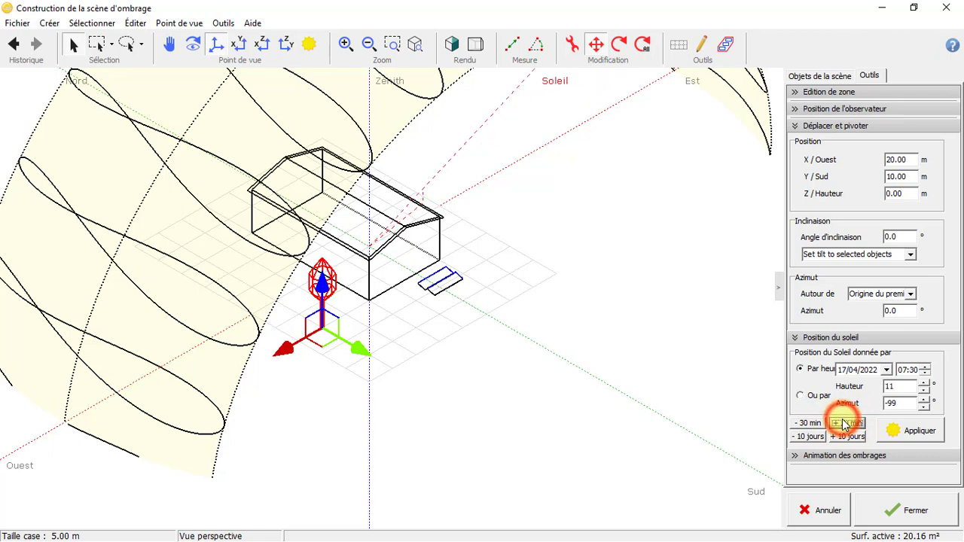
click(845, 425)
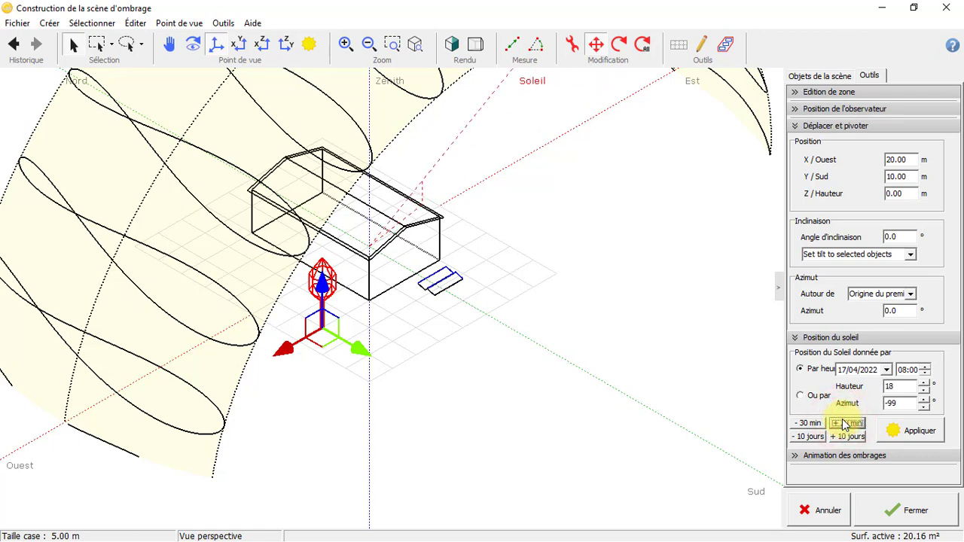
click(908, 431)
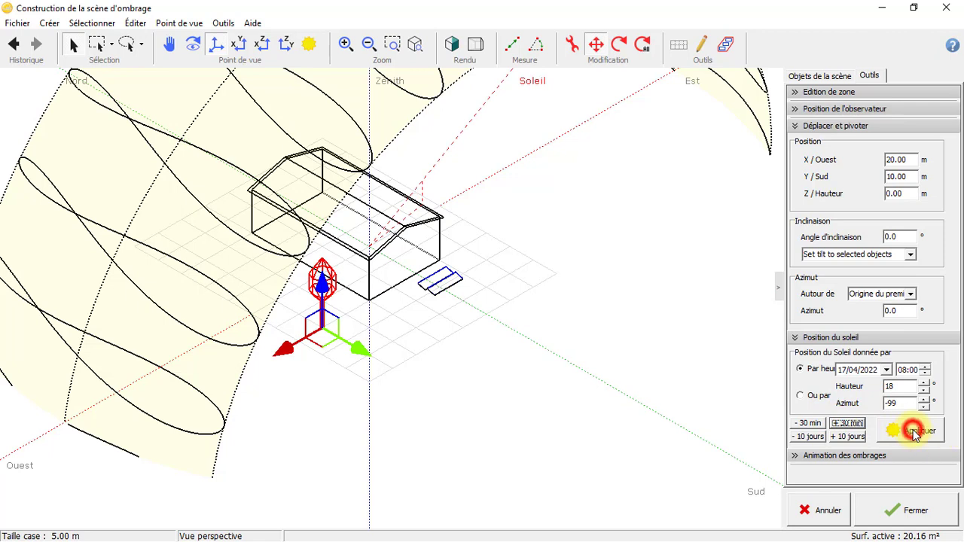
Run the shadow animation for 17/04/2022 at 15-minute intervals and replay it in the perspective view
click(798, 455)
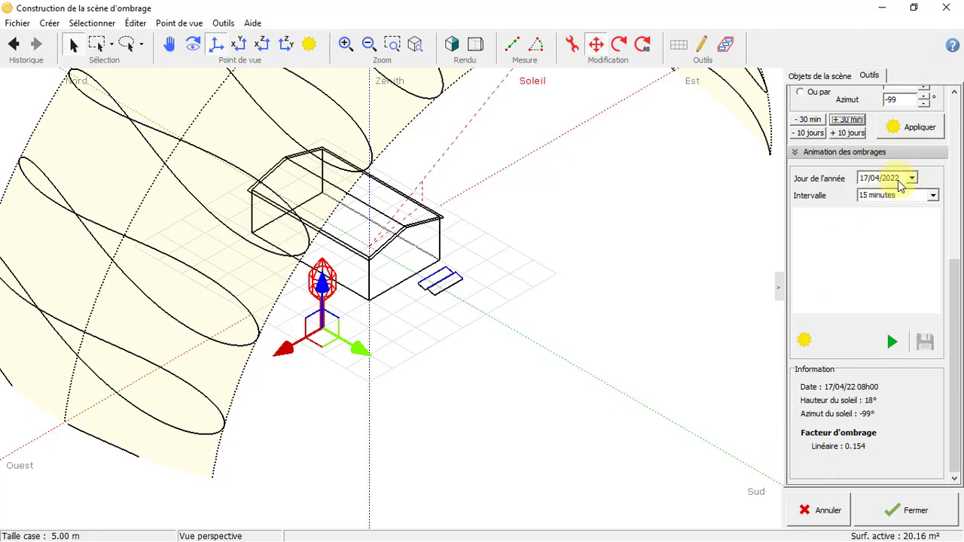
click(934, 195)
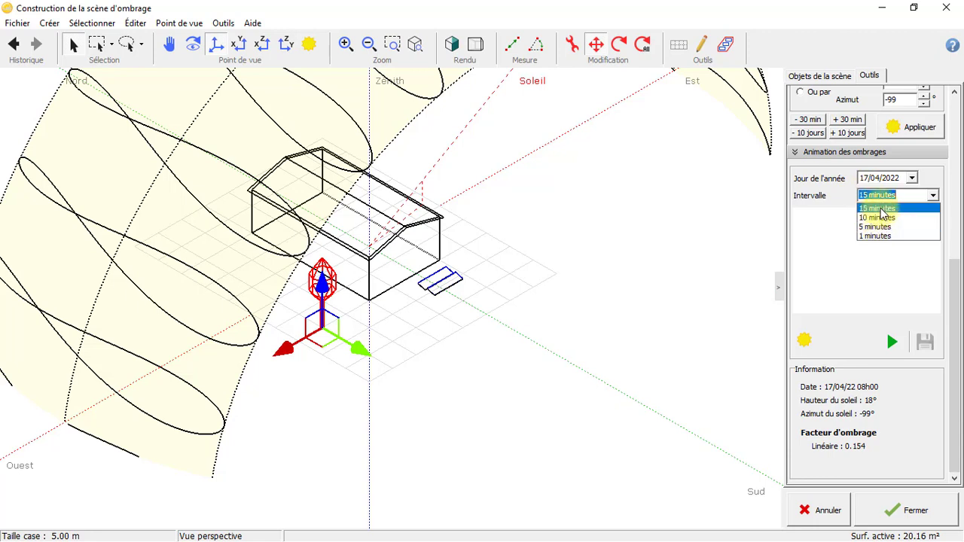
click(882, 210)
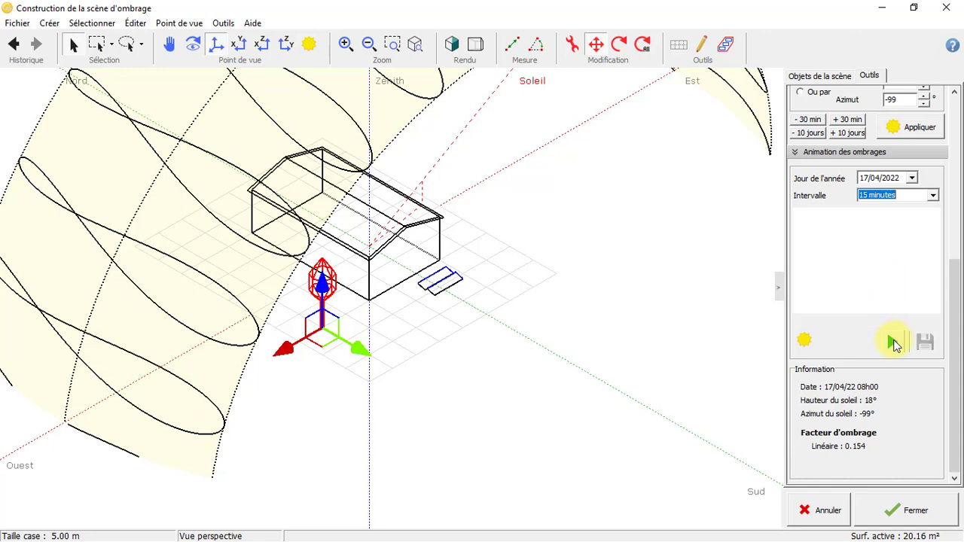
click(893, 344)
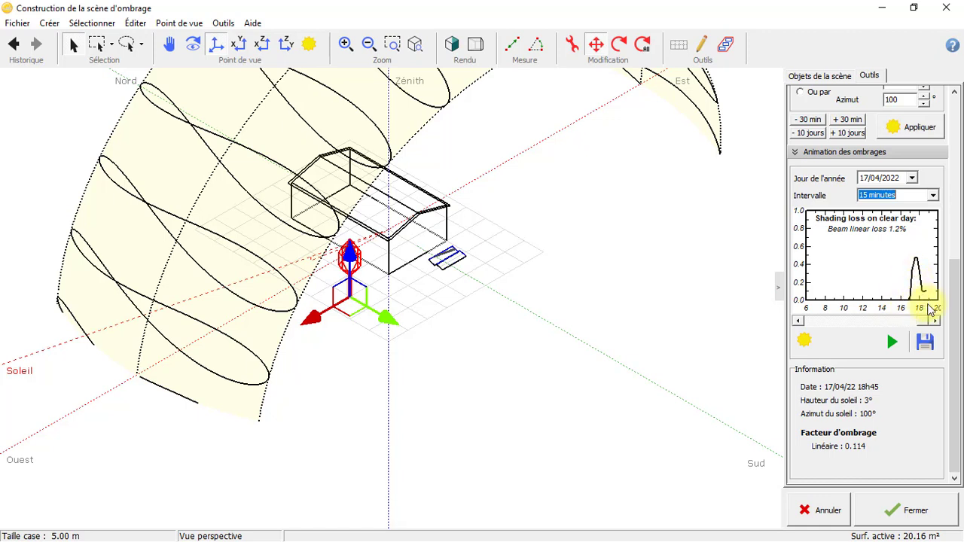
click(451, 261)
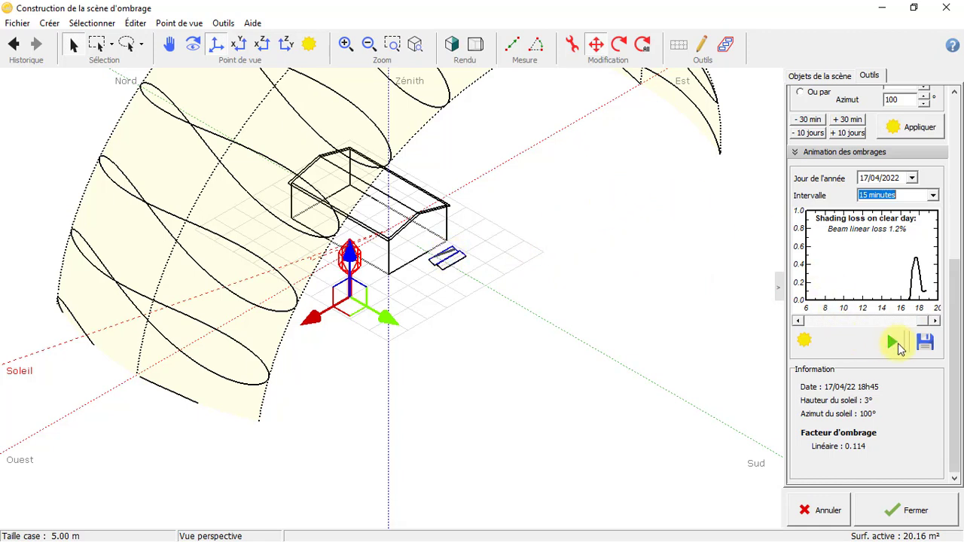
click(892, 343)
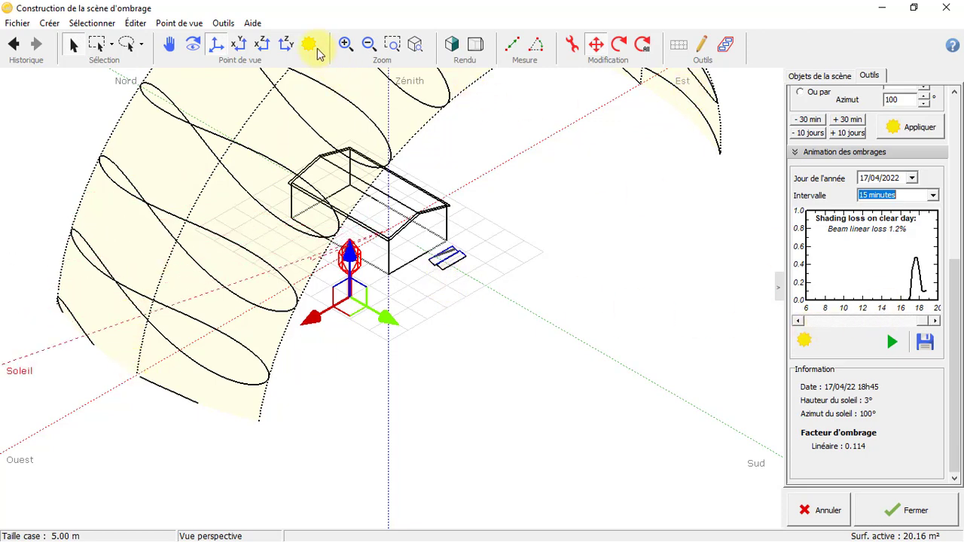
Replay the shadow animation in the front and top views, check the side view, and open the video recording options
click(263, 45)
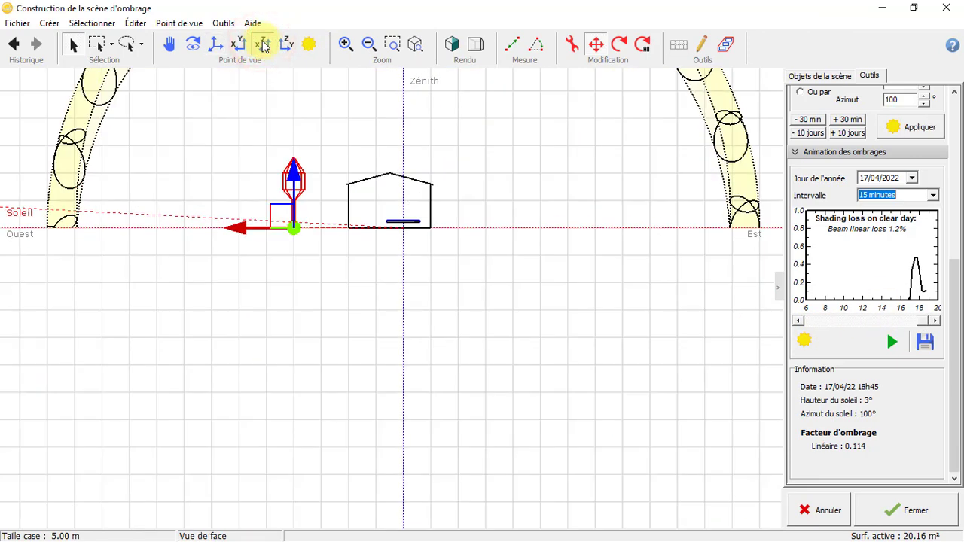
click(893, 345)
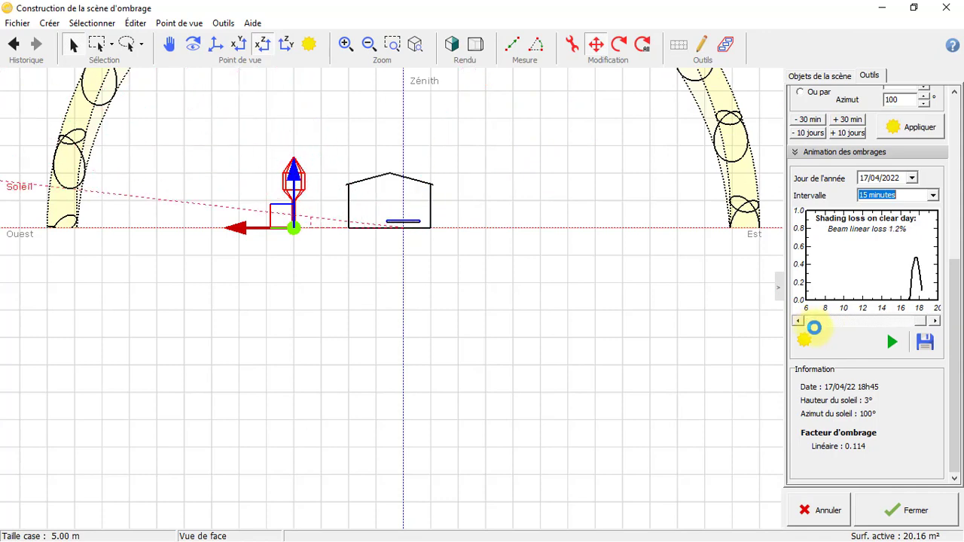
click(285, 43)
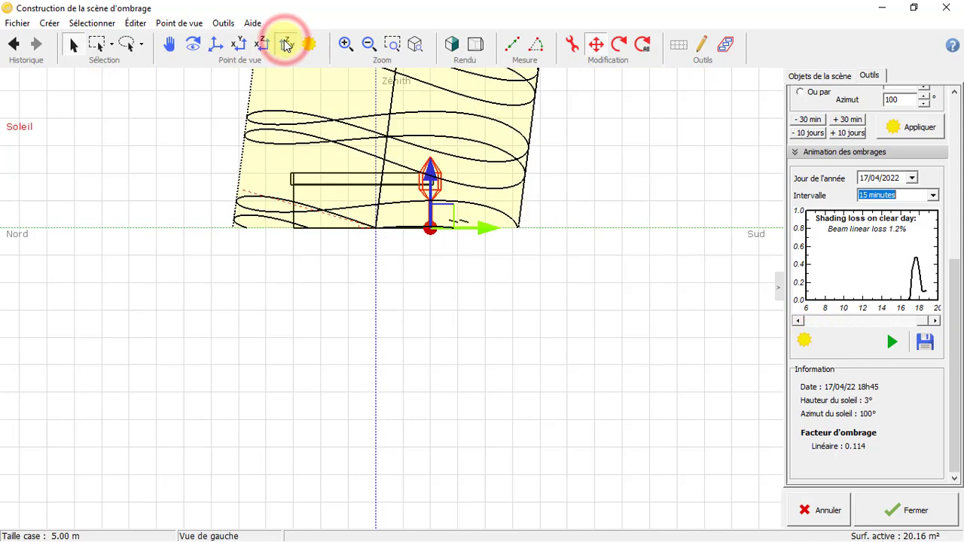
click(238, 43)
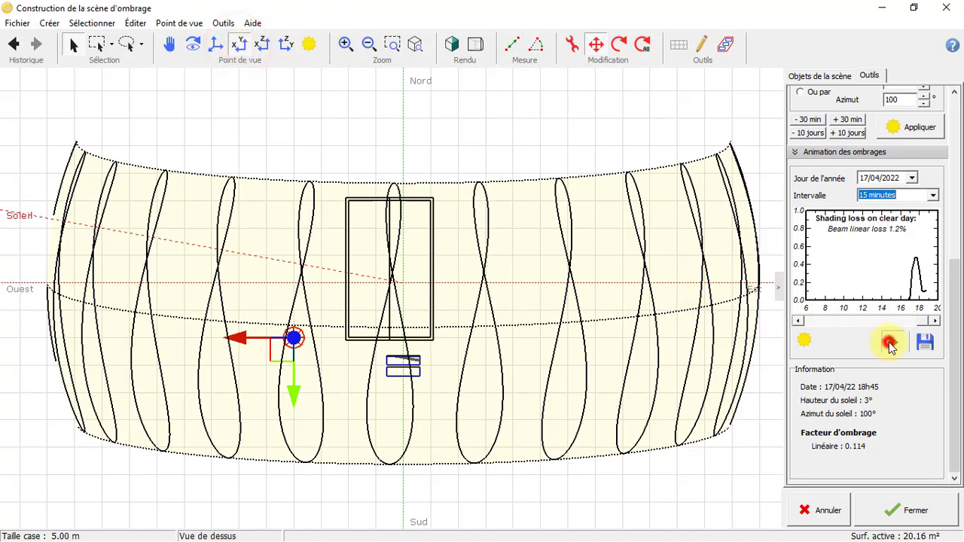
click(890, 343)
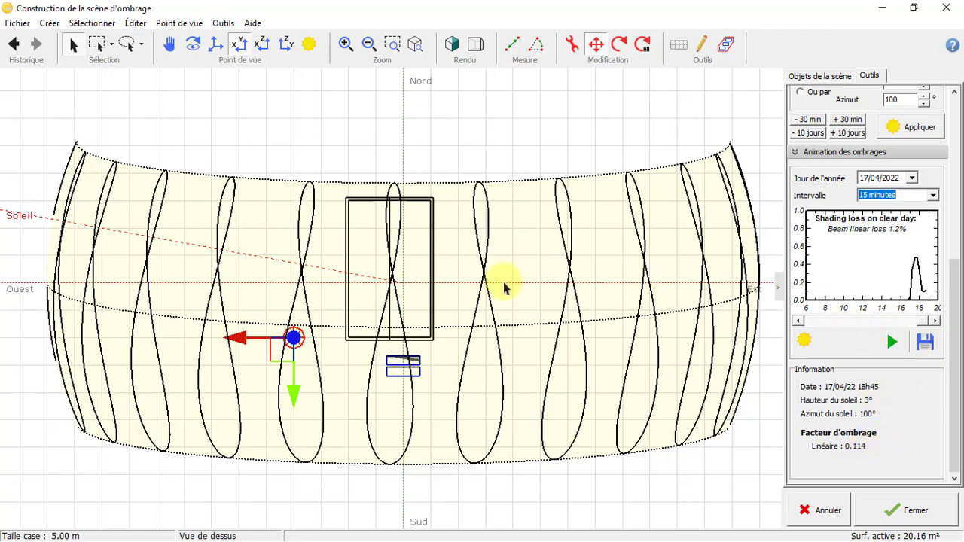
click(926, 343)
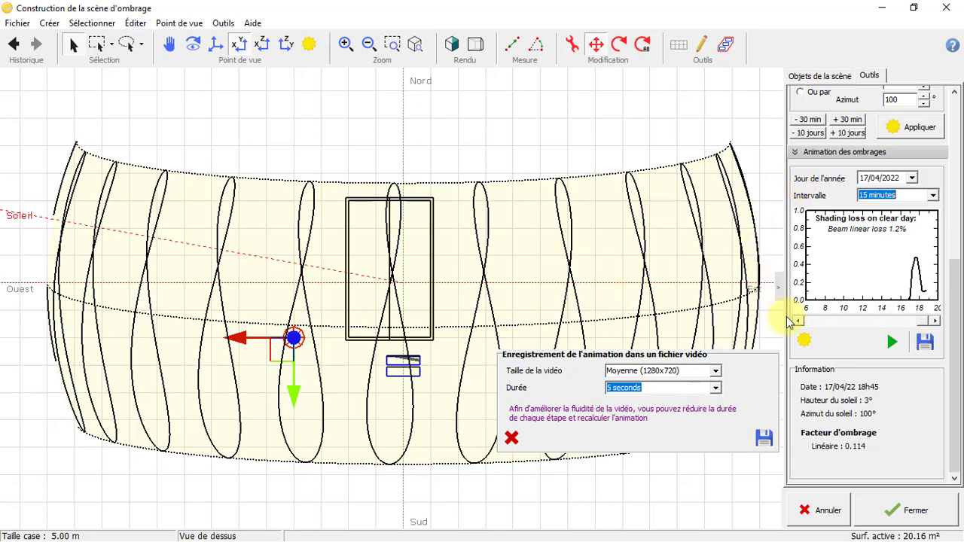
Close the 3D scene, compute its linear shading factor table, and view the iso-shadings diagram
click(909, 510)
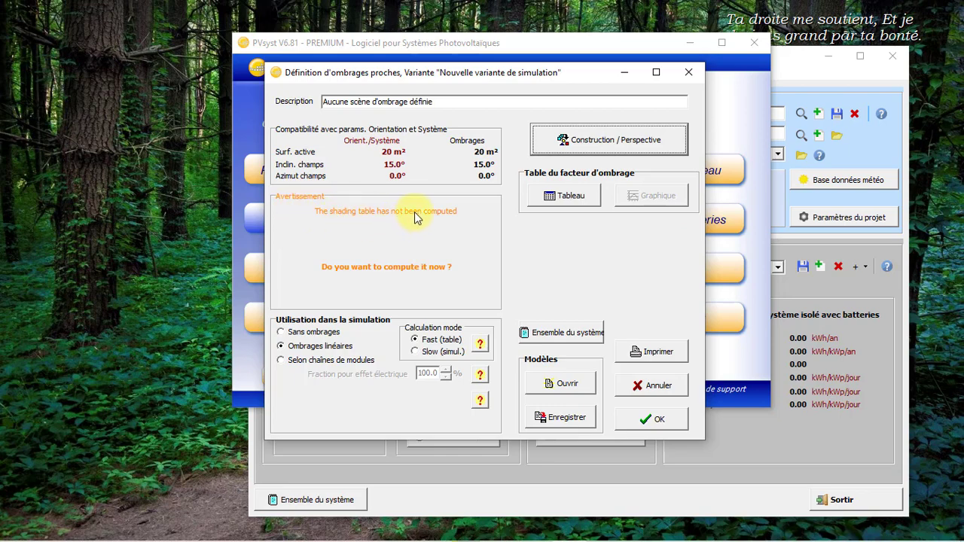
click(576, 200)
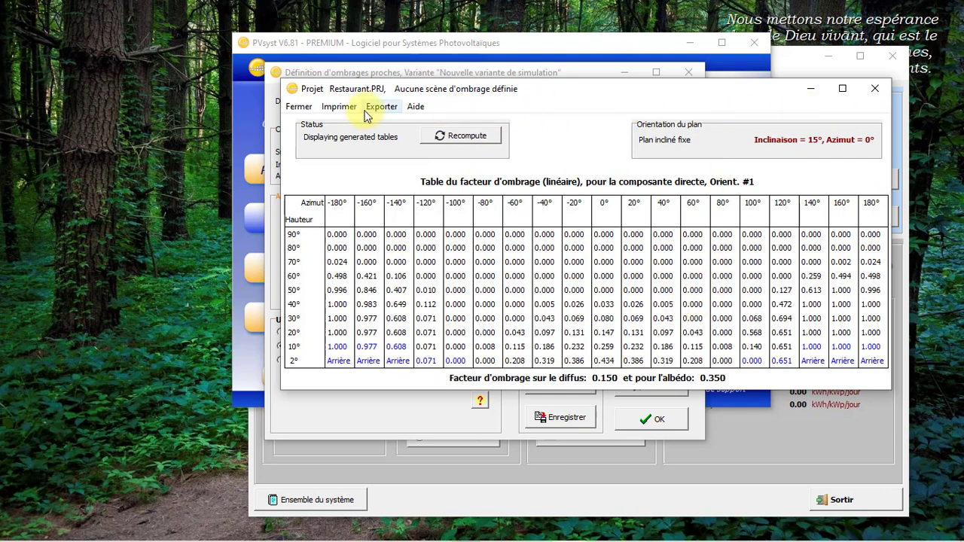
click(299, 107)
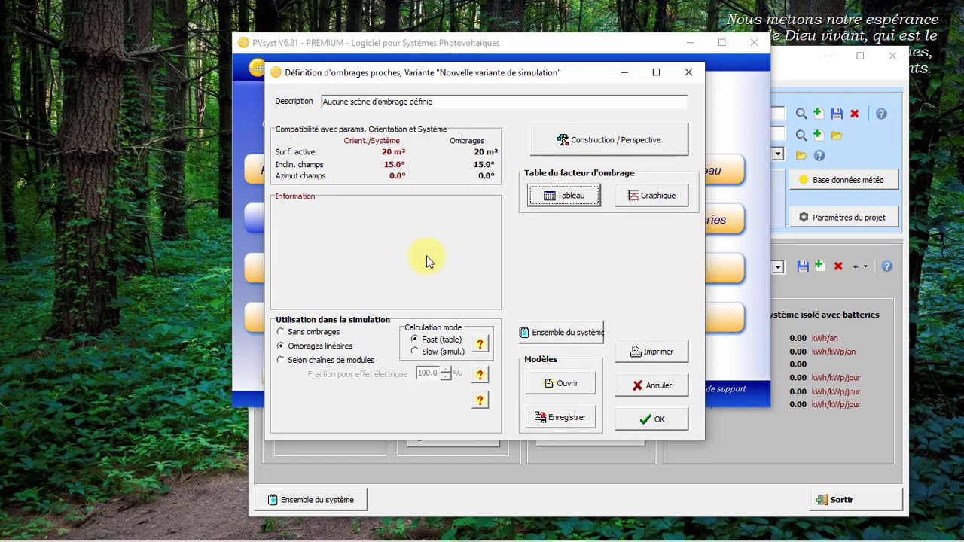
click(661, 200)
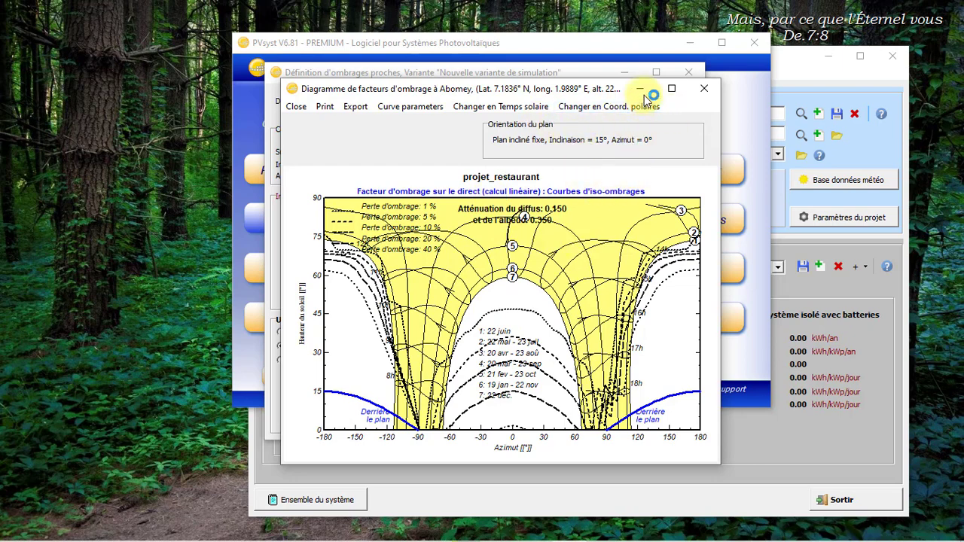
click(706, 90)
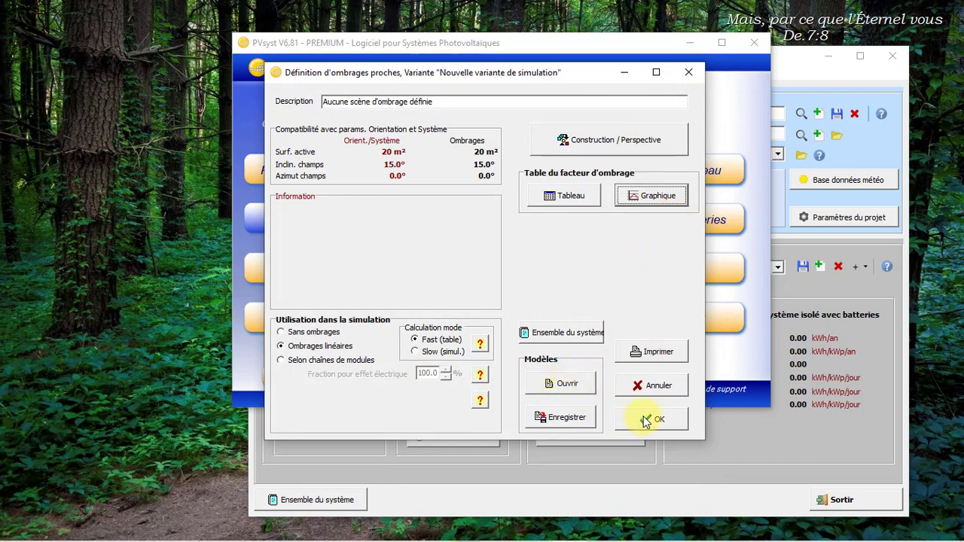
Save the shading scene as a model named Restaurant and accept the near shadings definition
click(561, 417)
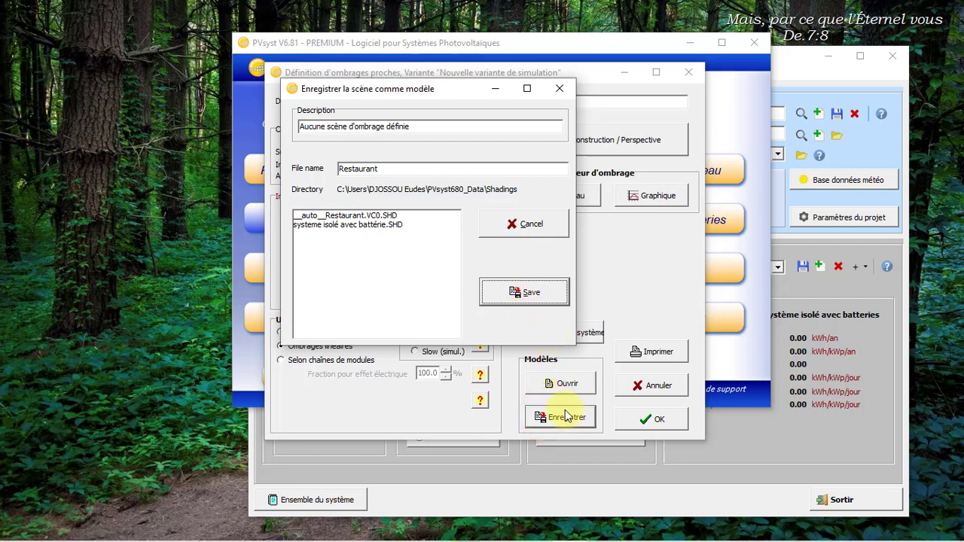
click(539, 290)
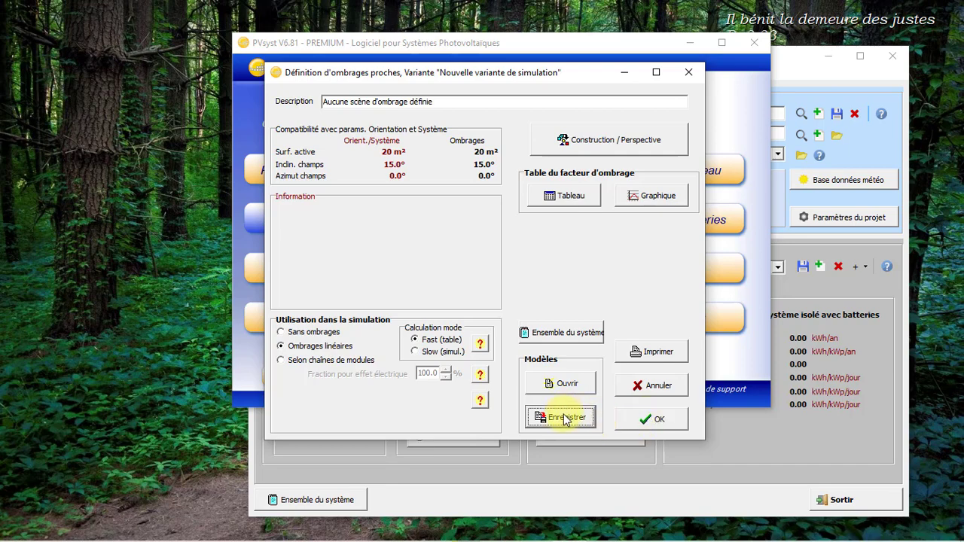
click(660, 427)
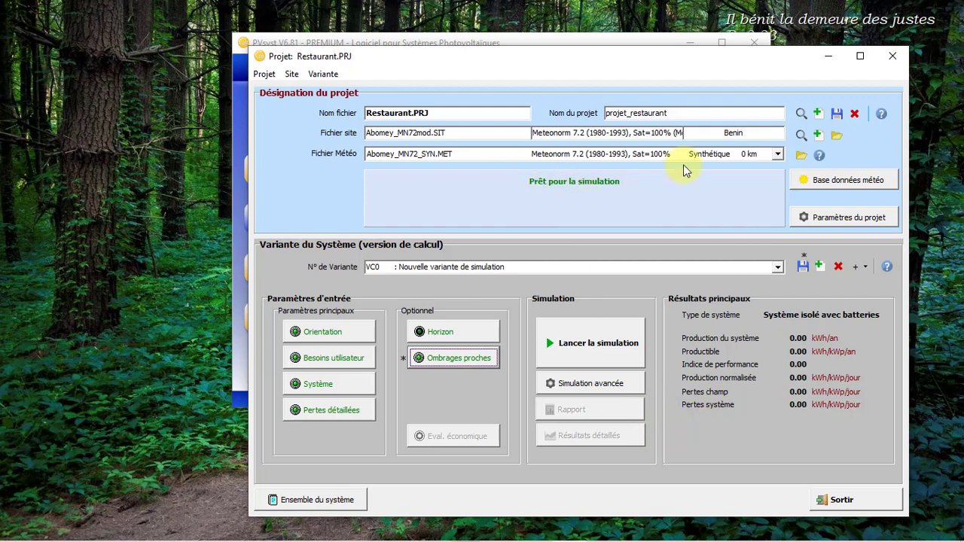
Run the simulation and save the variant "Nouvelle variante de simulation" as Restaurant.VC0
click(551, 340)
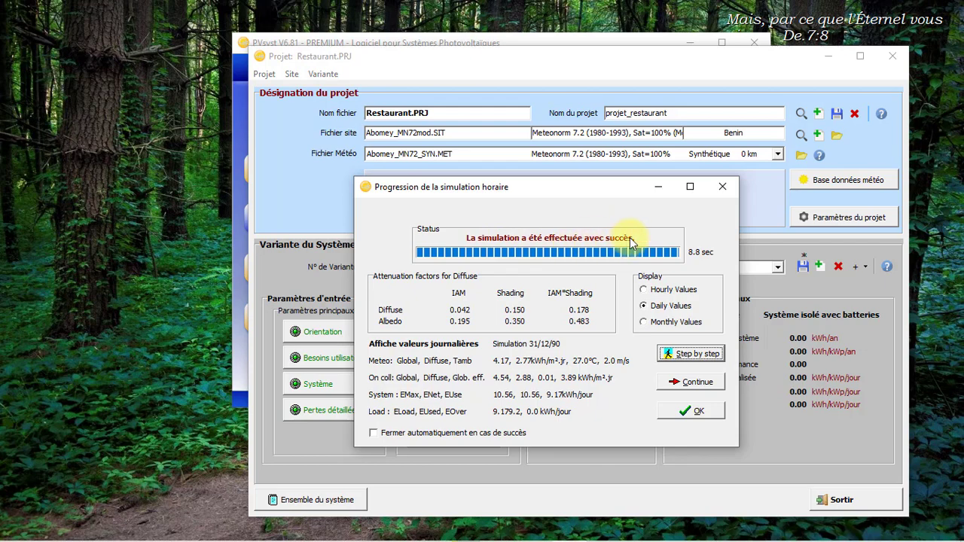
click(701, 409)
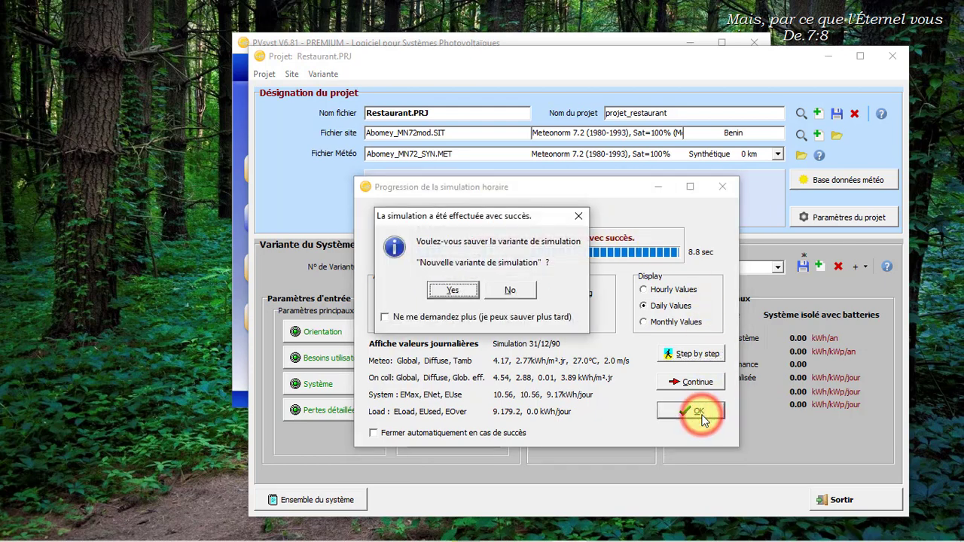
click(453, 287)
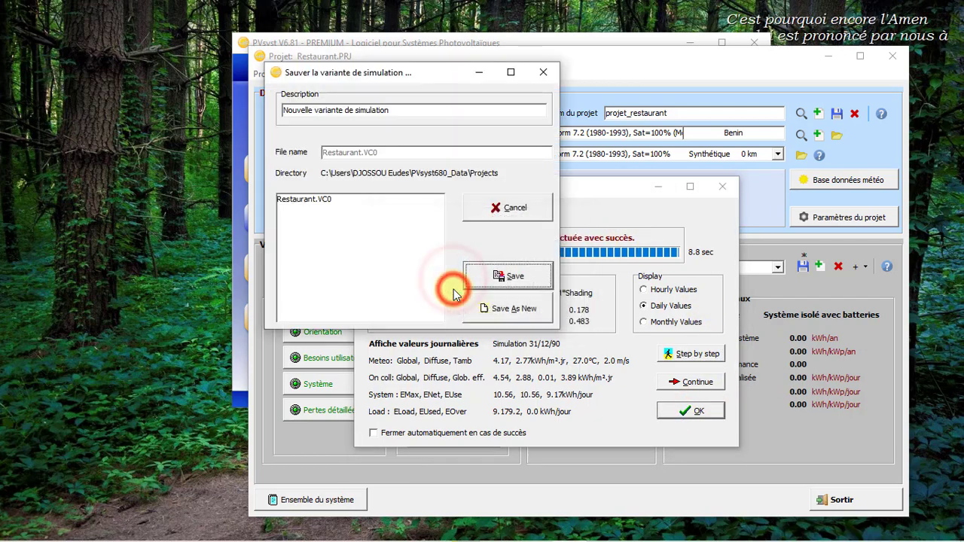
click(512, 275)
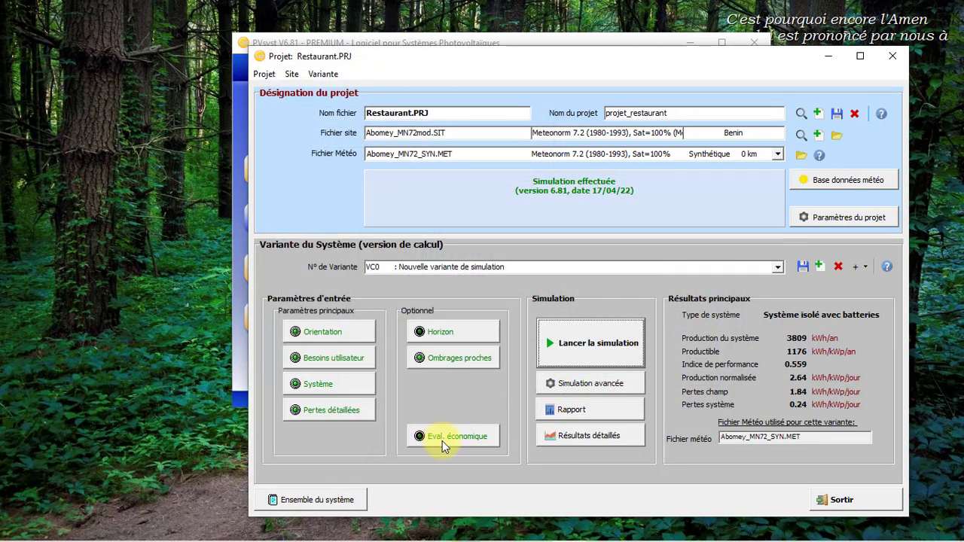
Open the economic evaluation, check the carbon balance, and return to the investment and charges
click(442, 439)
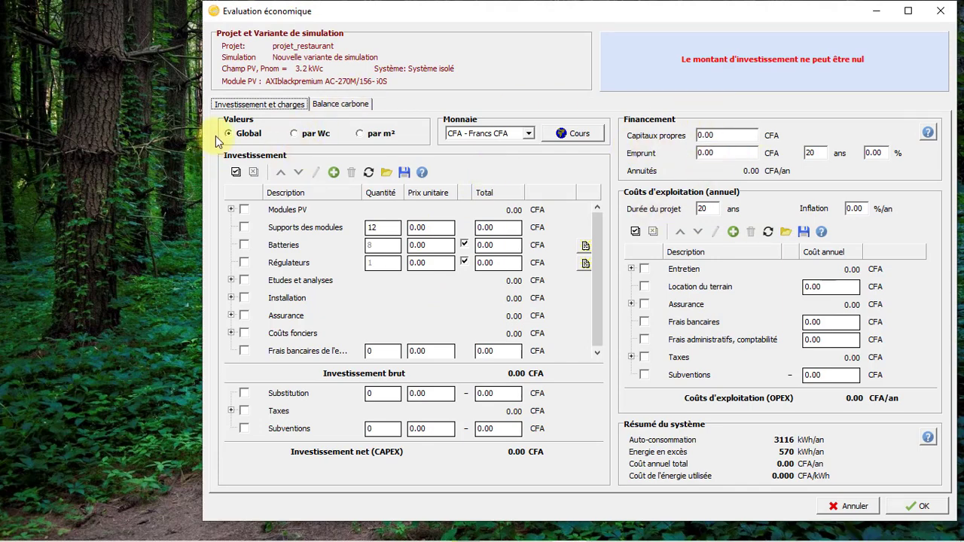
click(341, 104)
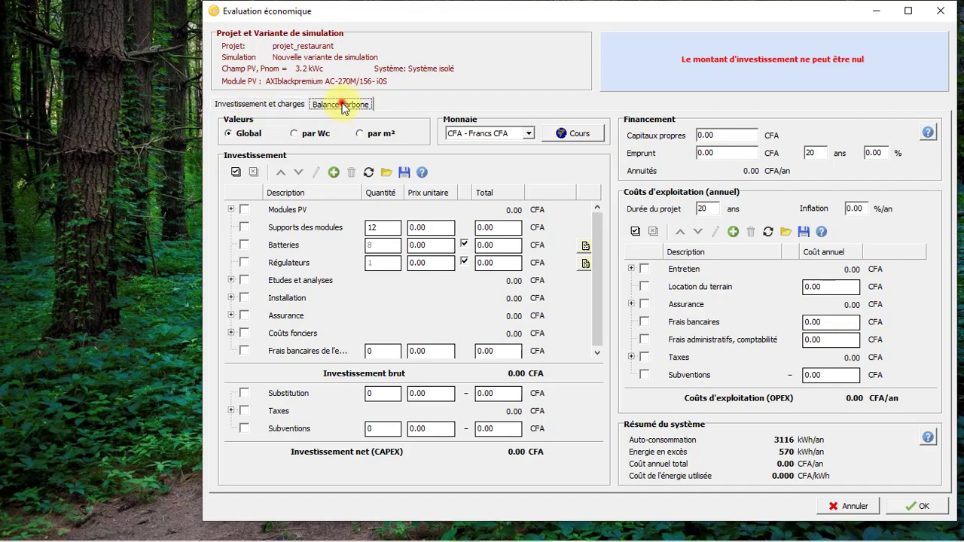
click(266, 106)
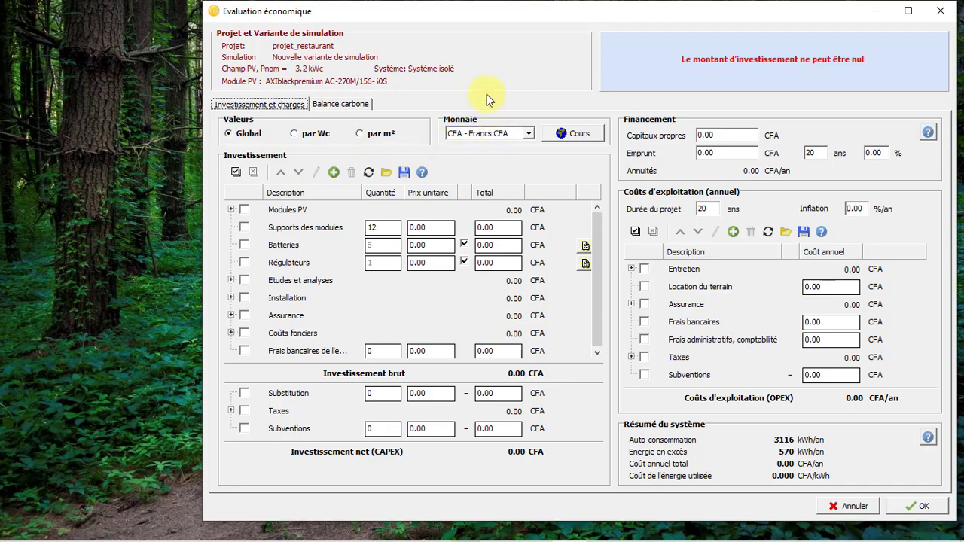
Review the currency exchange rates through to Francs CFA, start adding a currency, and close without saving
click(559, 136)
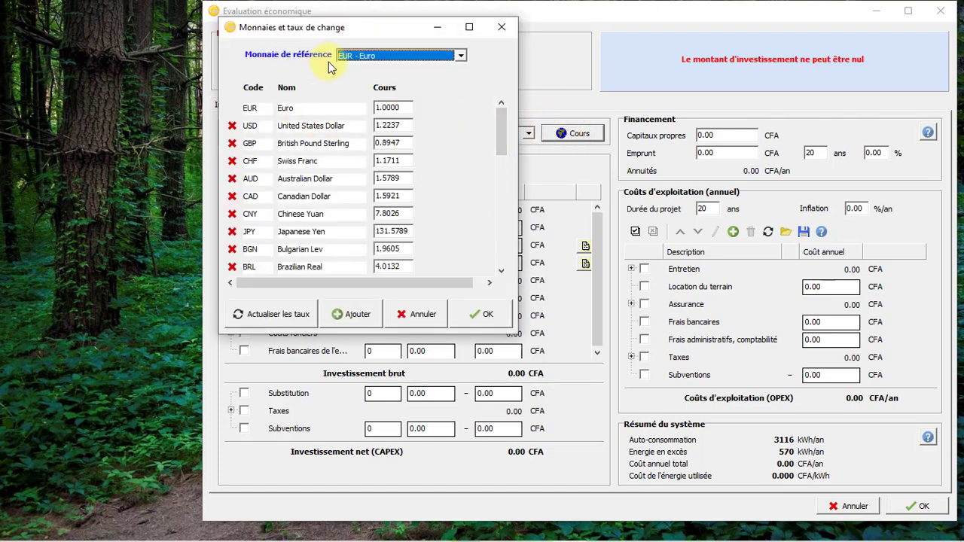
drag(502, 122, 499, 260)
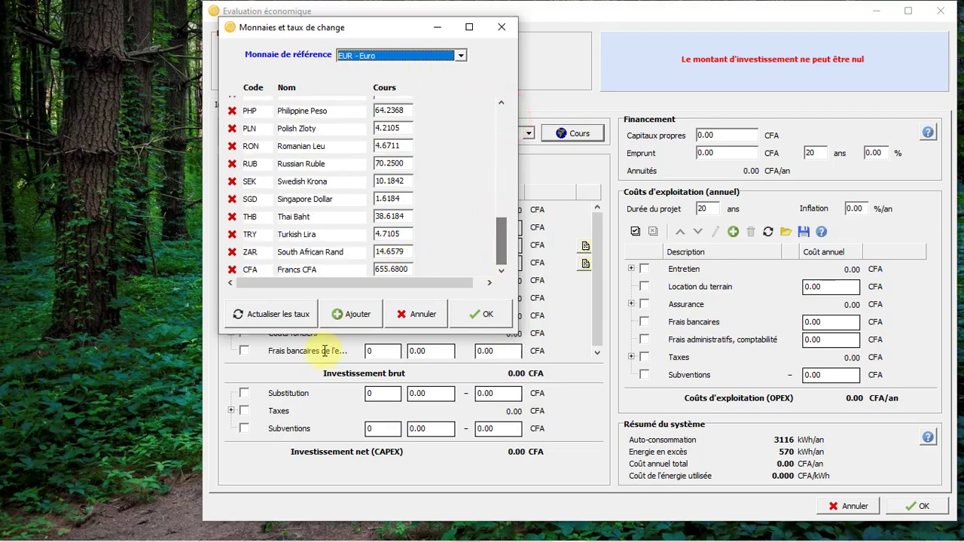
click(346, 315)
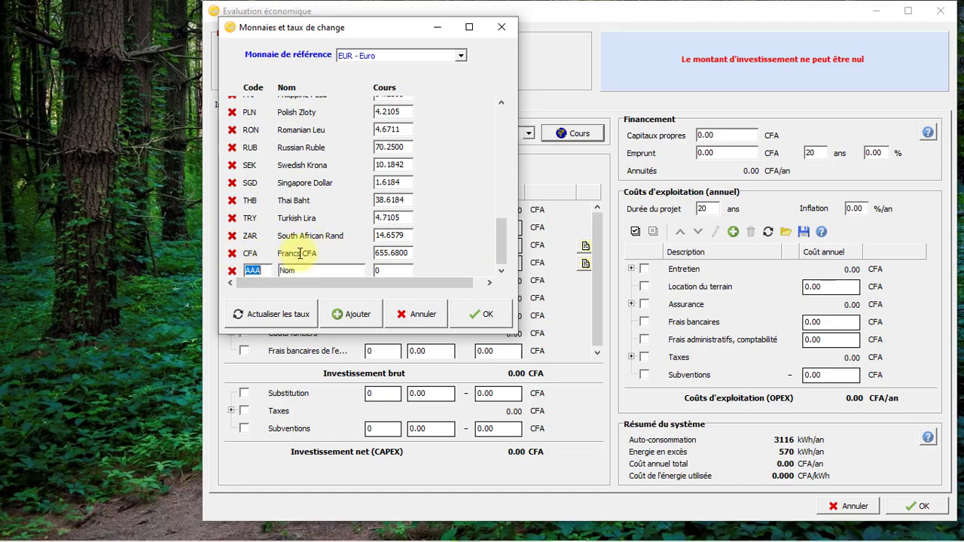
click(423, 314)
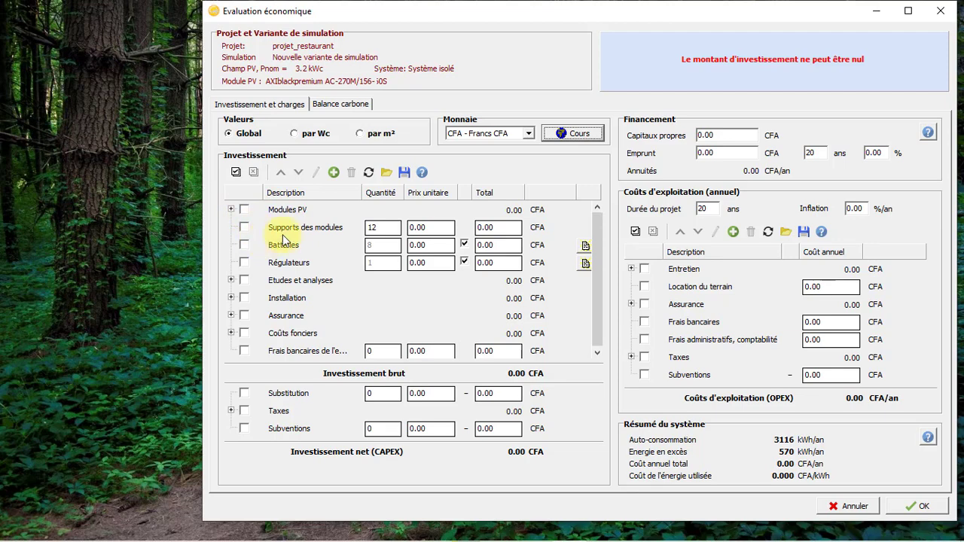
Expand the PV modules costs, include the AXIblackpremium module, and set its unit price to 100000 CFA
click(374, 230)
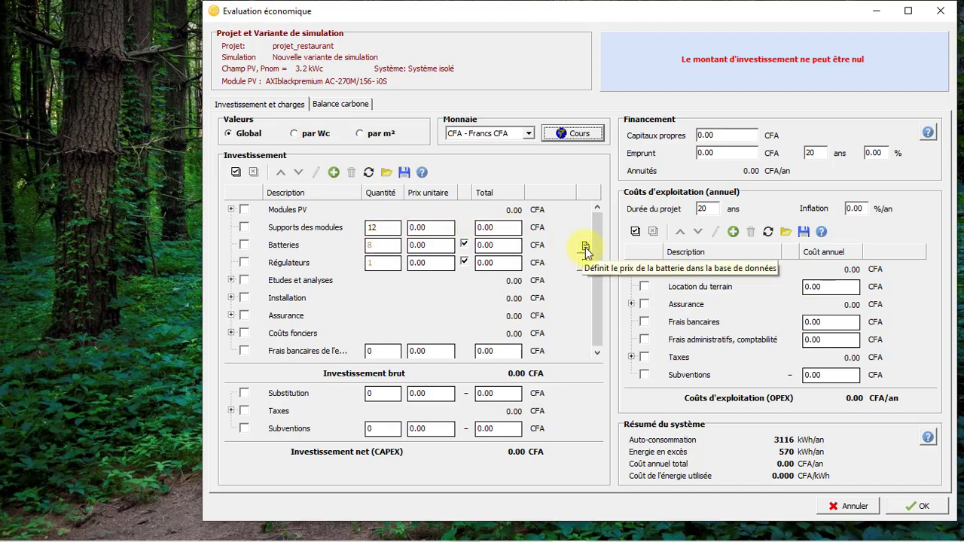
click(231, 209)
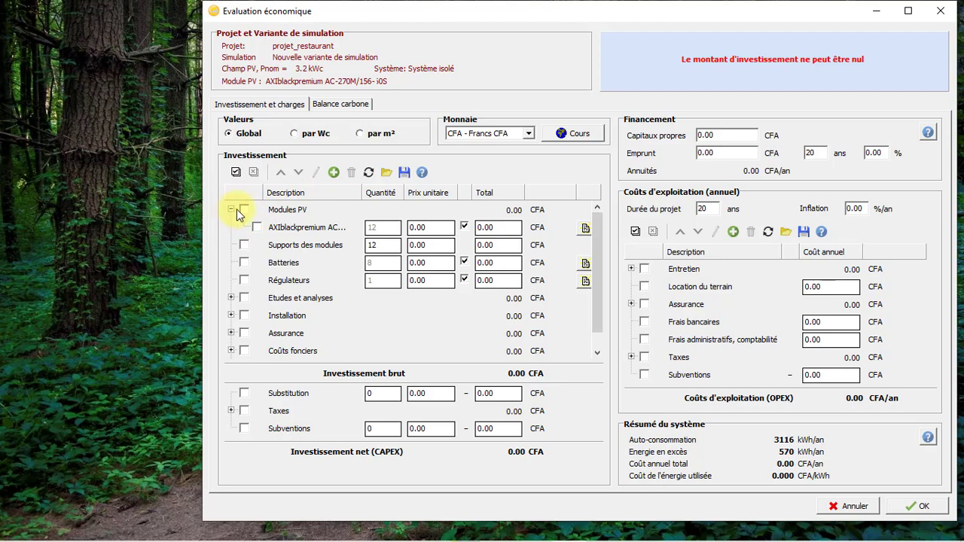
click(257, 228)
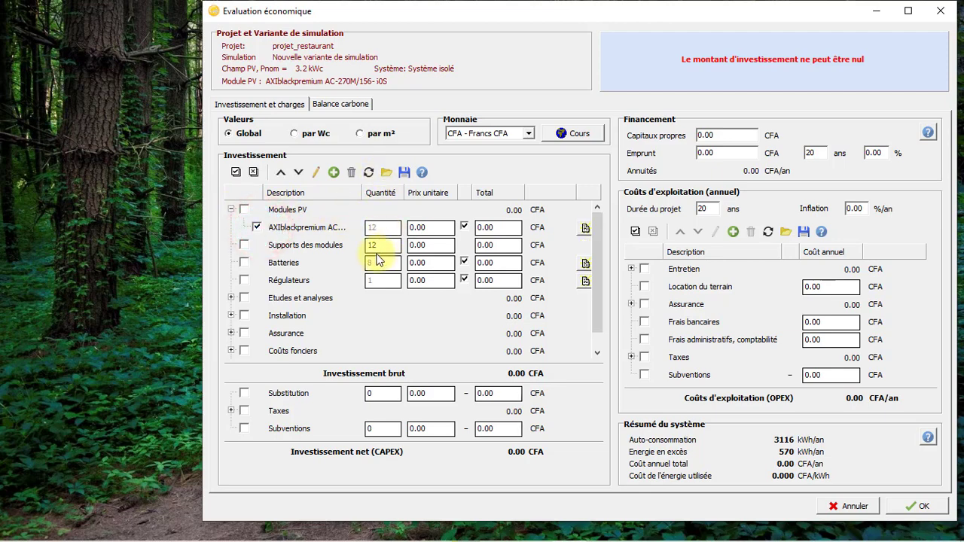
click(438, 228)
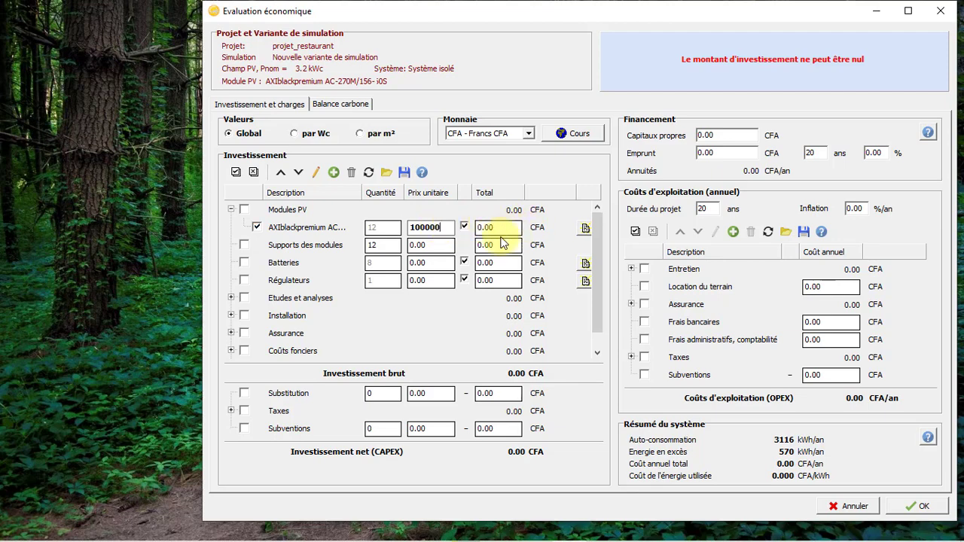
click(445, 226)
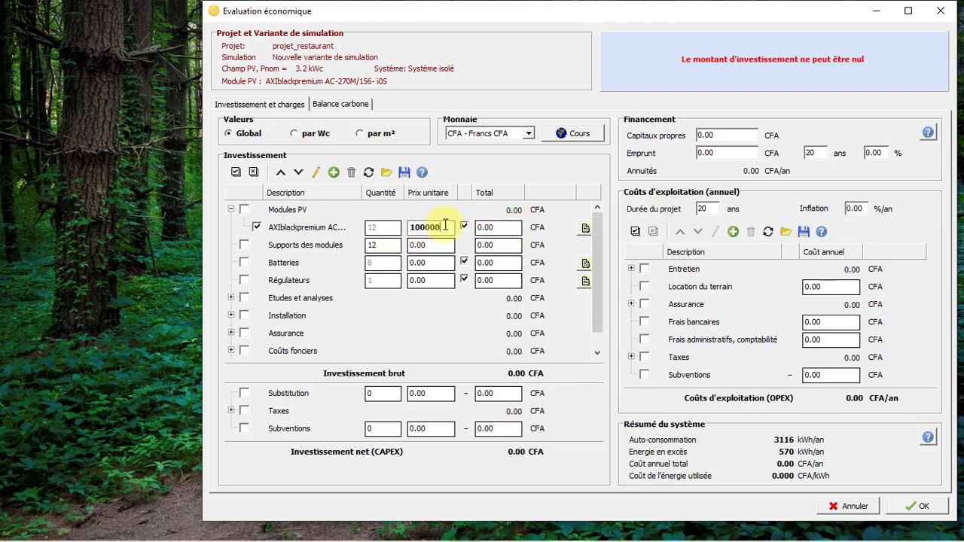
Examine the PV module's commercial data and model parameters, and close its definition without changes
click(586, 230)
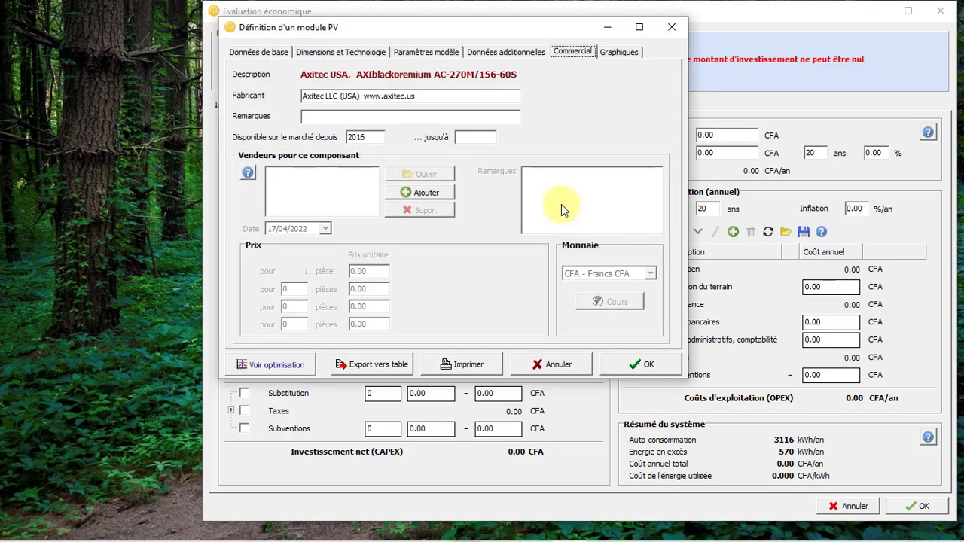
click(493, 53)
click(423, 51)
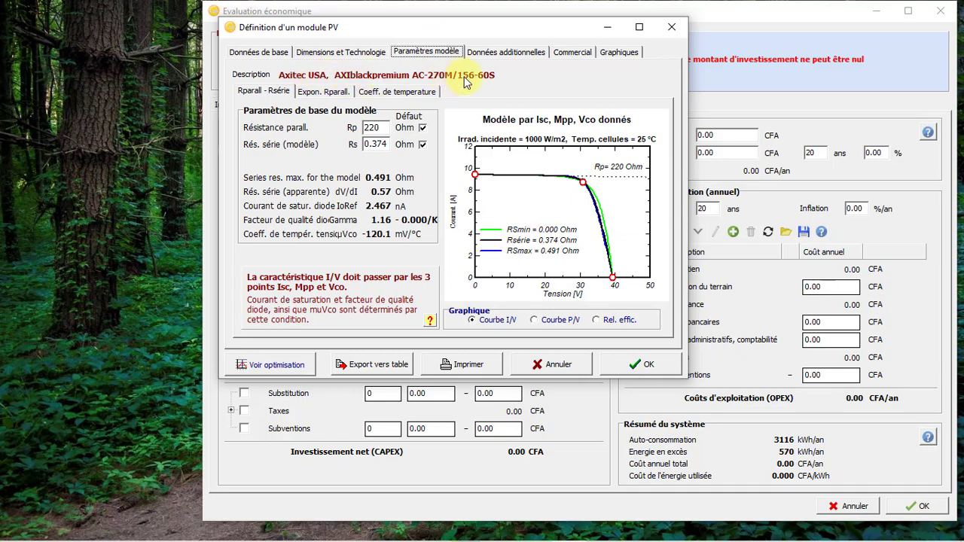
click(559, 365)
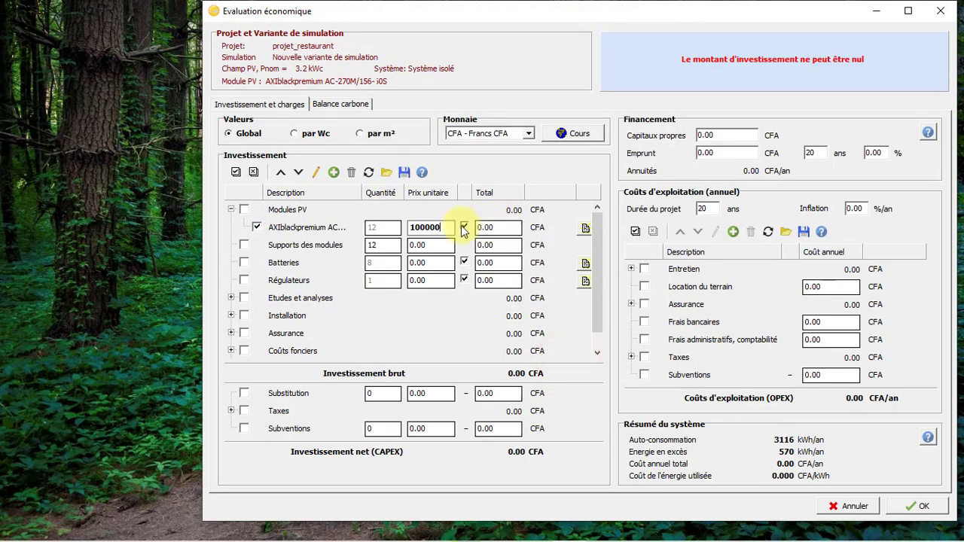
Include the module supports in the investment with a unit price of 14000 CFA, and include the batteries
click(244, 245)
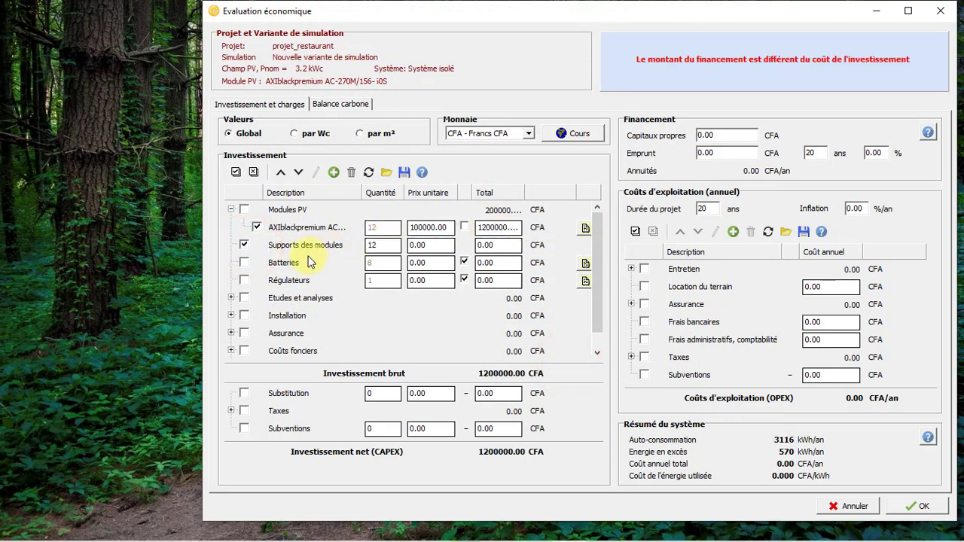
click(432, 248)
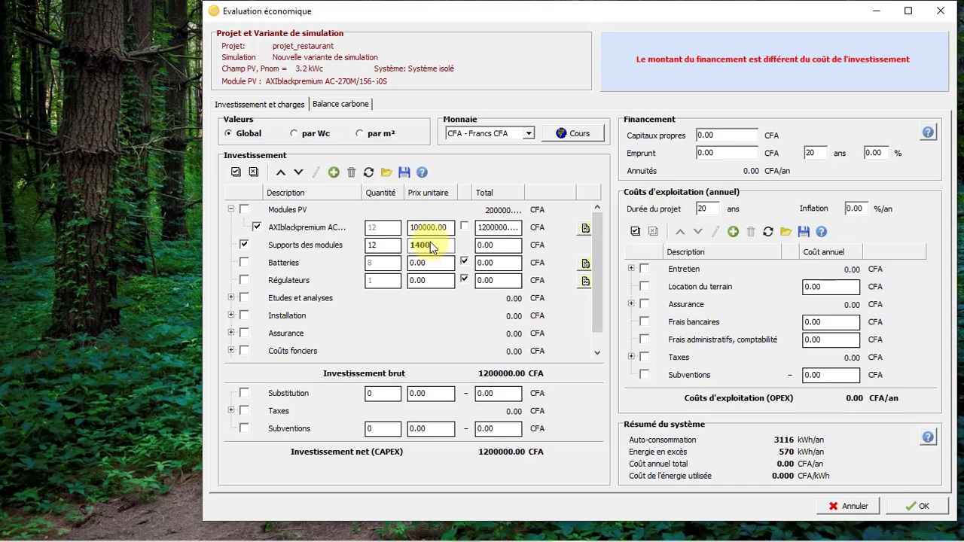
text(14000)
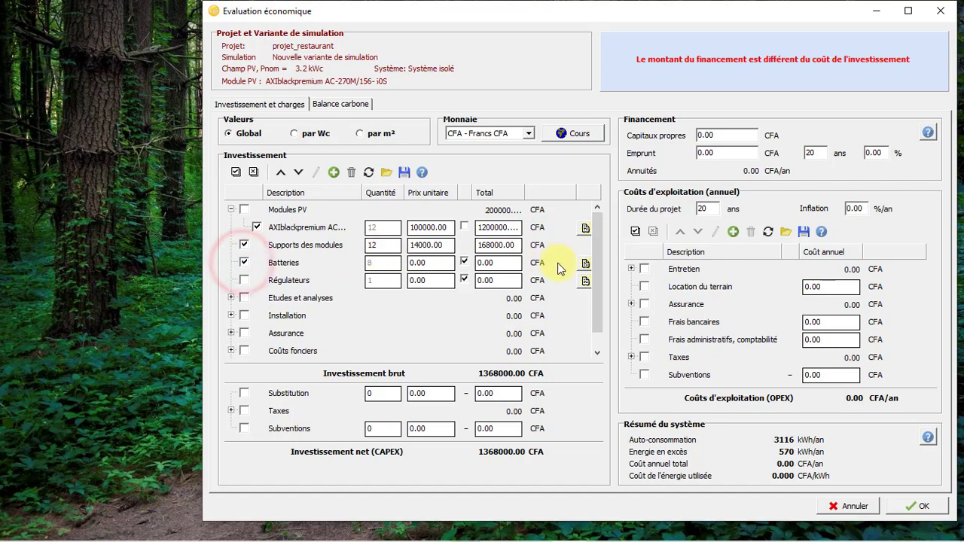
Examine the battery's commercial data, graphs, detailed model parameters and dimensions, and close its definition without changes
click(586, 265)
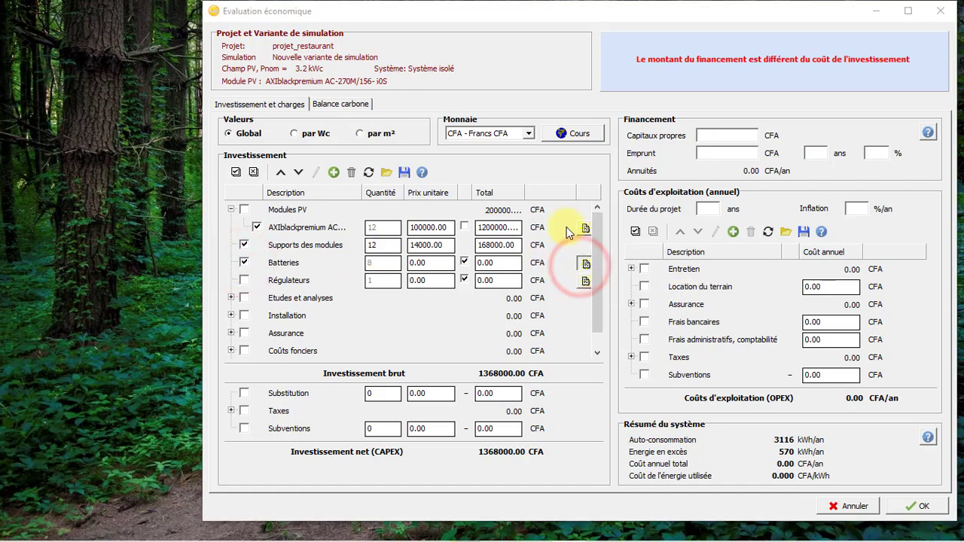
click(354, 44)
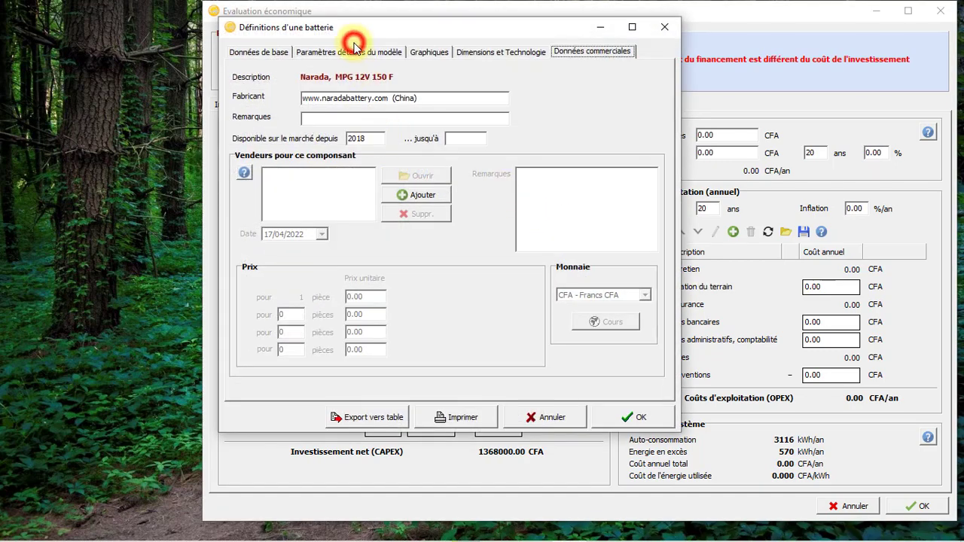
click(400, 50)
click(429, 52)
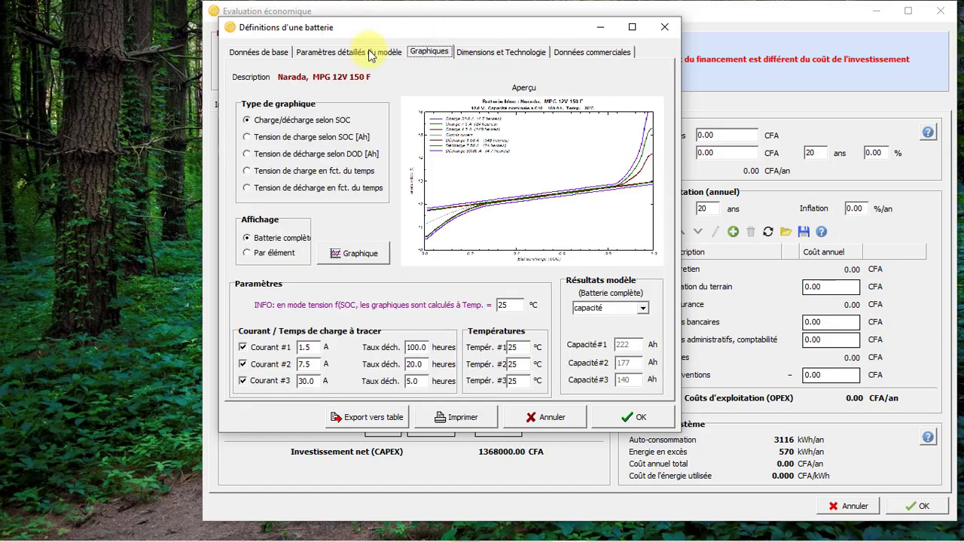
click(371, 53)
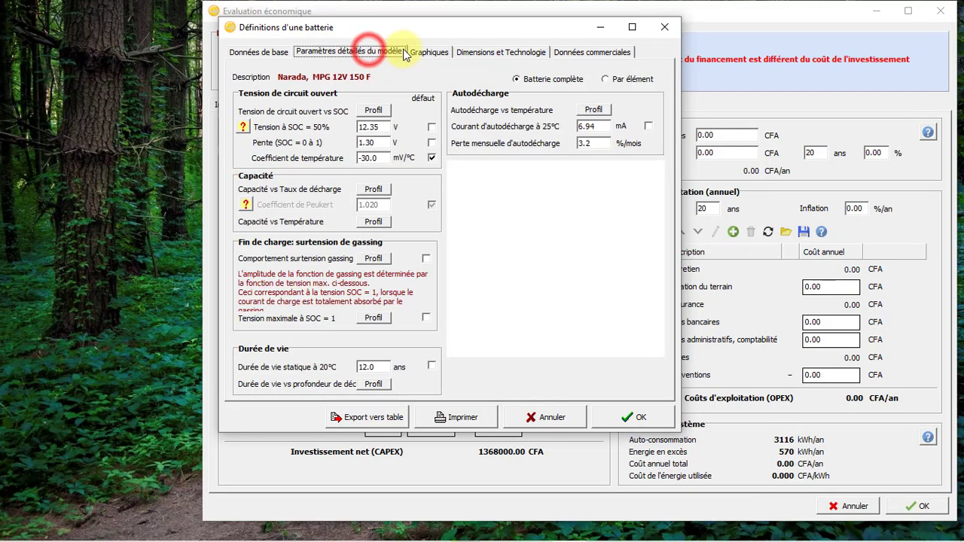
click(428, 52)
click(479, 51)
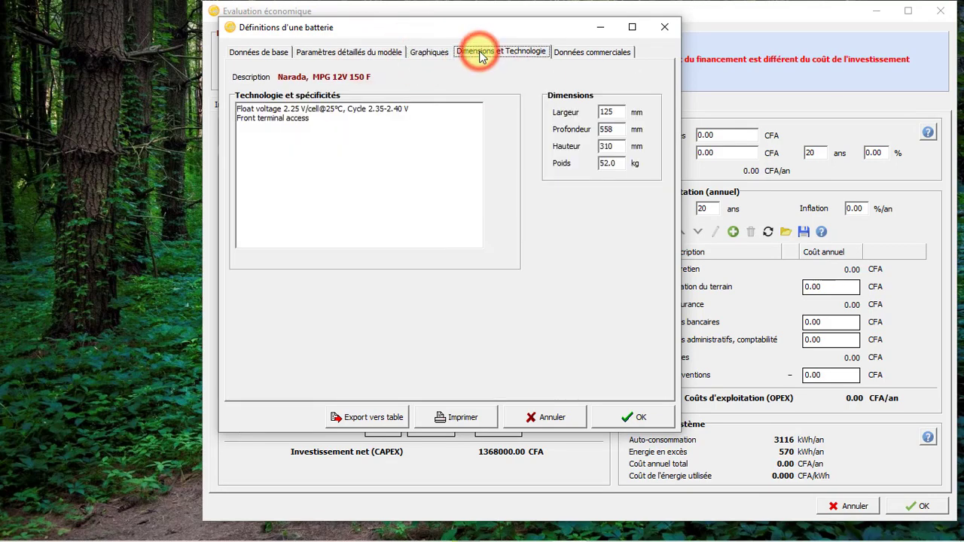
click(543, 419)
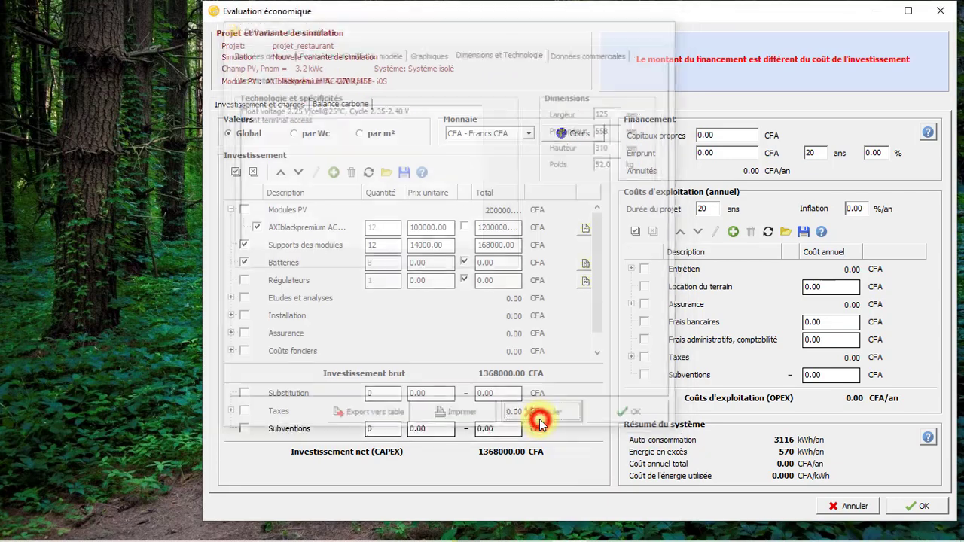
Set the batteries' unit price to 200000 CFA
click(427, 264)
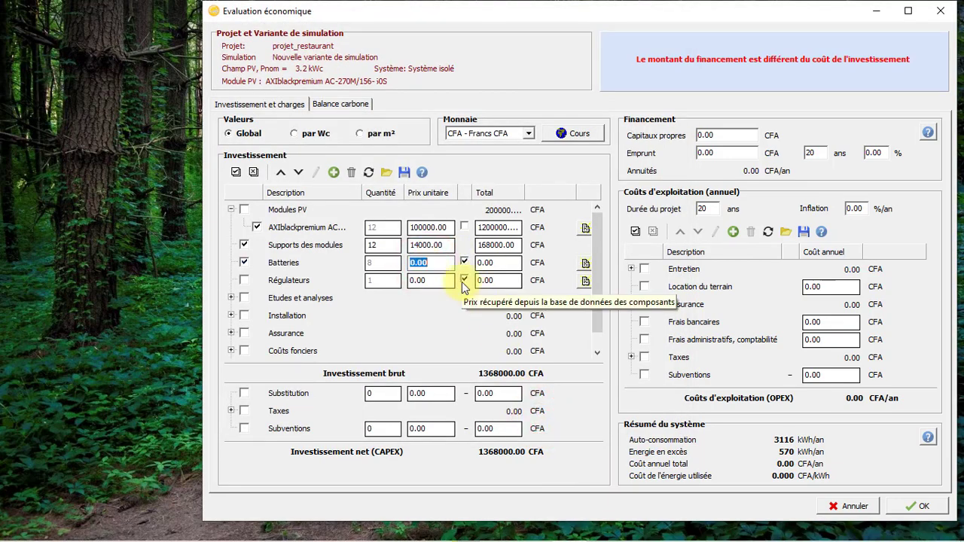
text(200000)
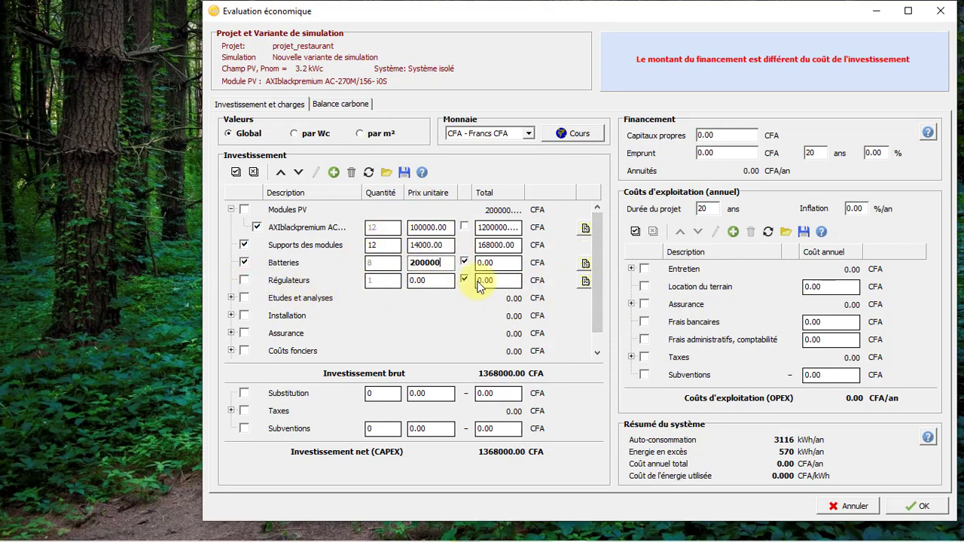
Examine the charge controller's general data and MPPT converter settings, and close its definition
click(587, 281)
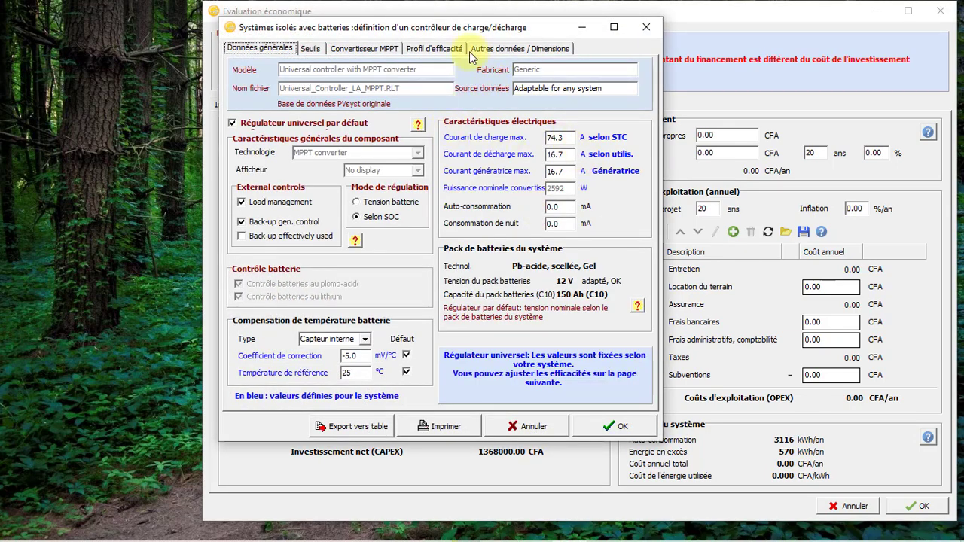
click(352, 43)
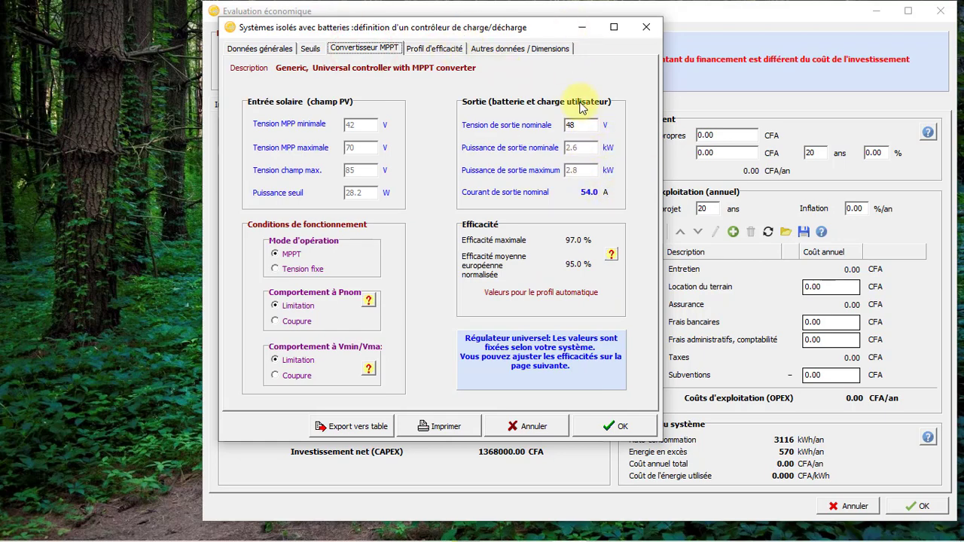
click(622, 427)
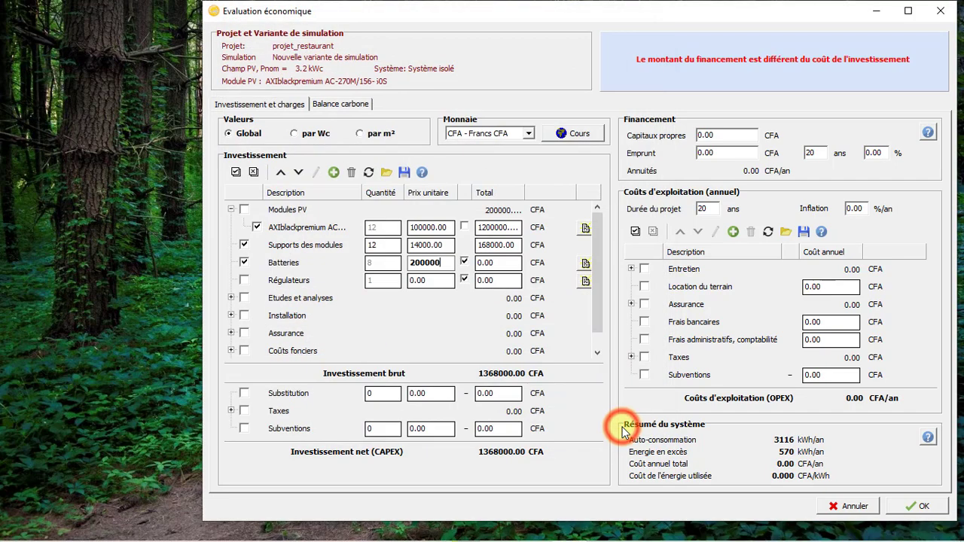
Include the regulators in the investment and set their unit price to 300000 CFA
click(430, 285)
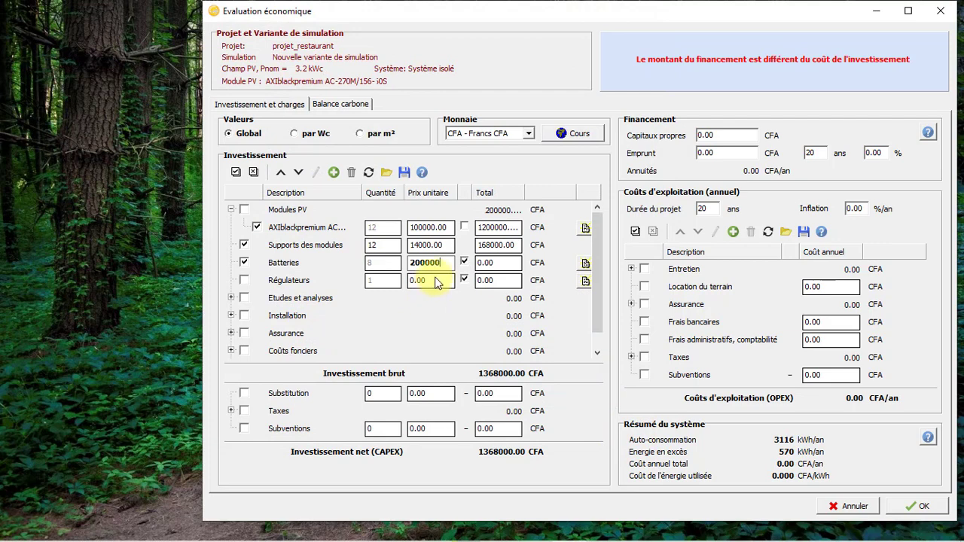
click(428, 281)
click(243, 280)
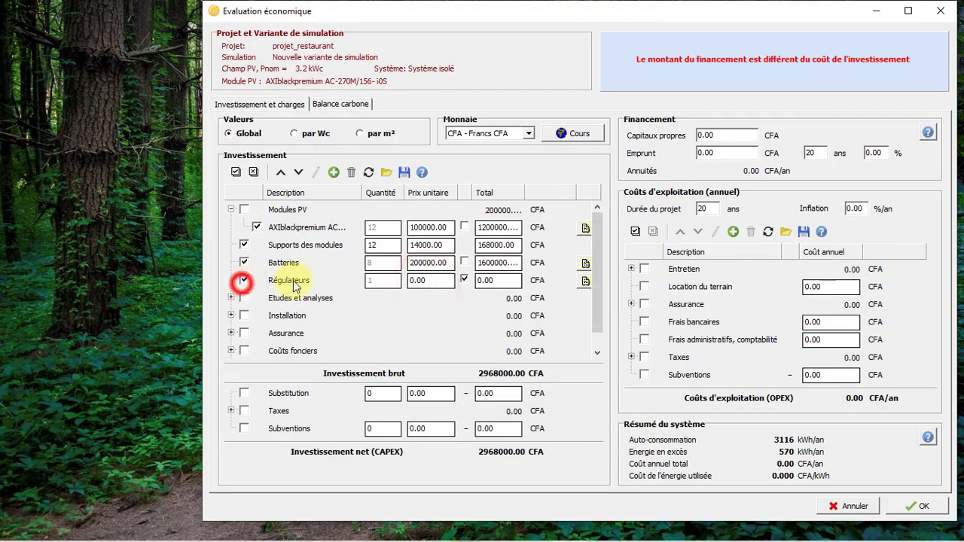
double_click(434, 280)
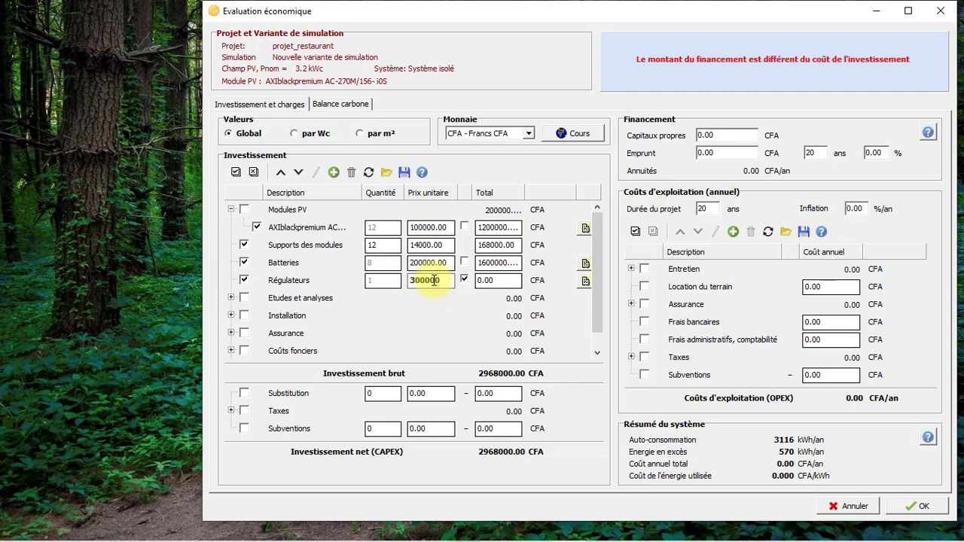
Expand the studies and analyses costs and set the engineering unit price to 100000 CFA
click(232, 298)
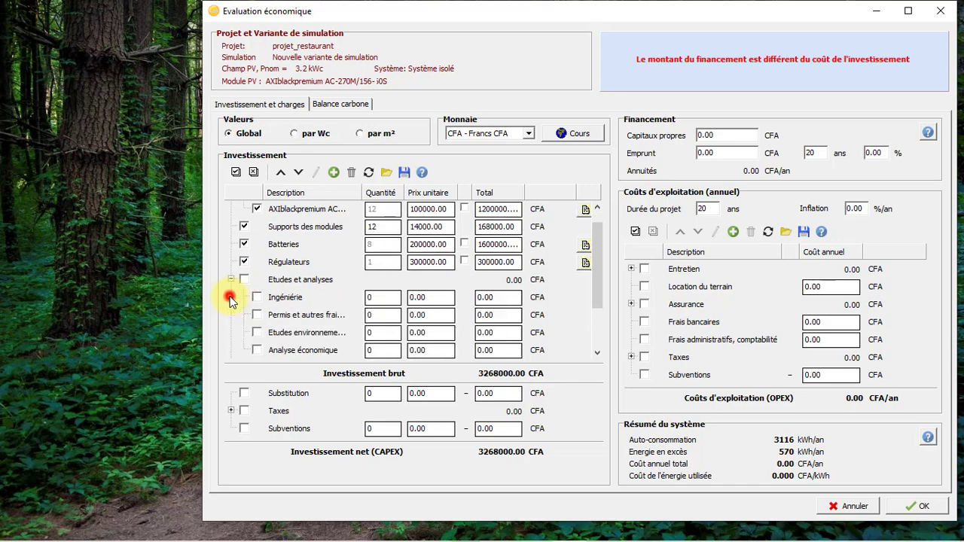
double_click(430, 298)
text(100)
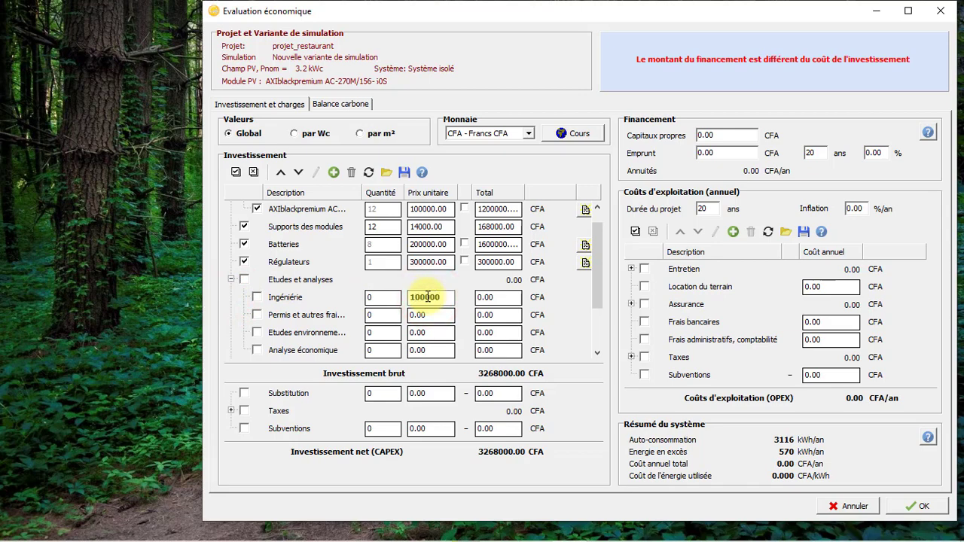
text(000)
scroll(363, 346, down, 1)
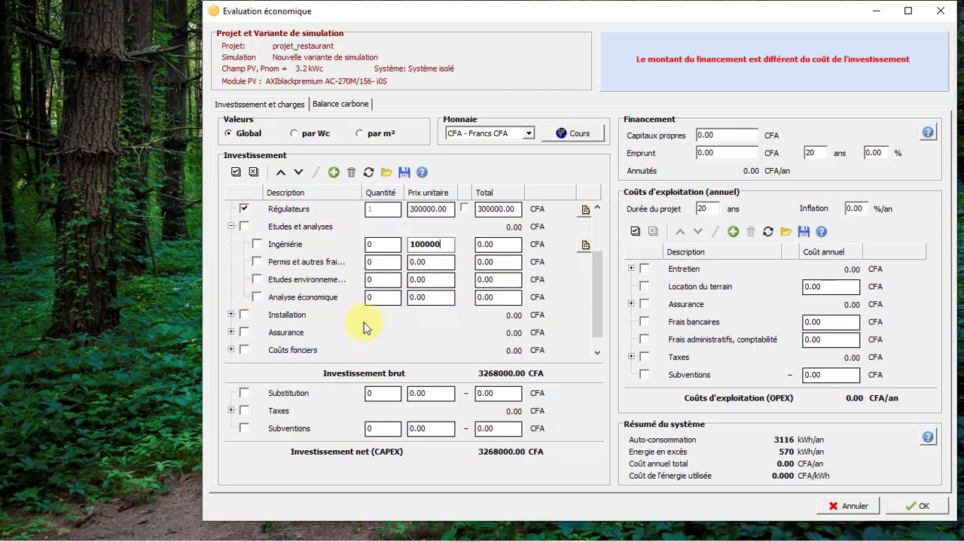
Collapse the studies and analyses costs, and set the transport unit price under installation to 50000 CFA
scroll(364, 326, up, 1)
scroll(365, 323, down, 1)
click(232, 227)
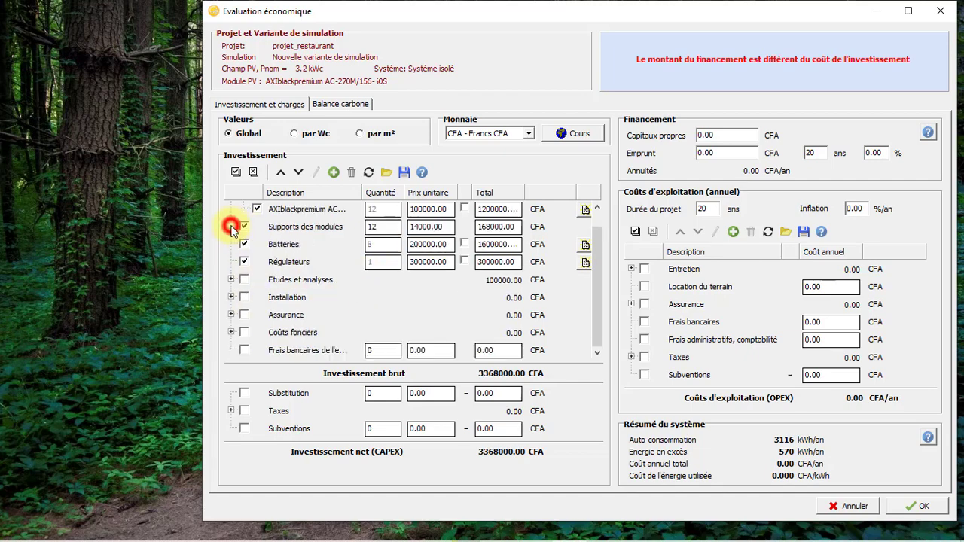
click(232, 282)
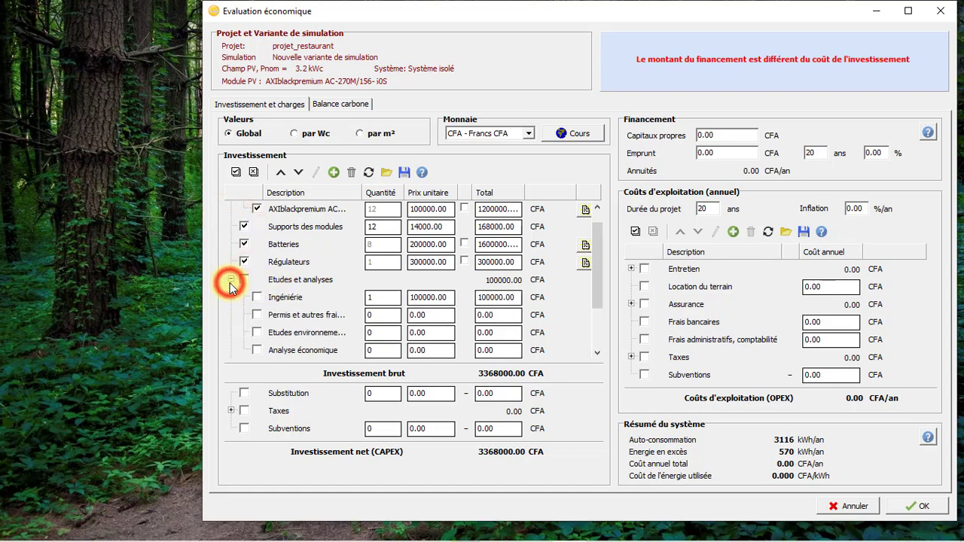
click(232, 282)
click(232, 296)
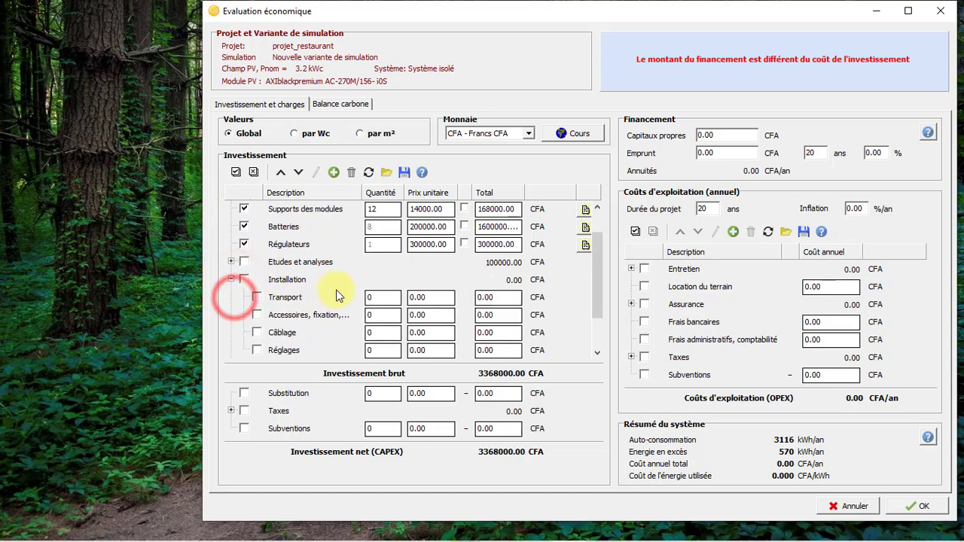
click(426, 300)
text(50000)
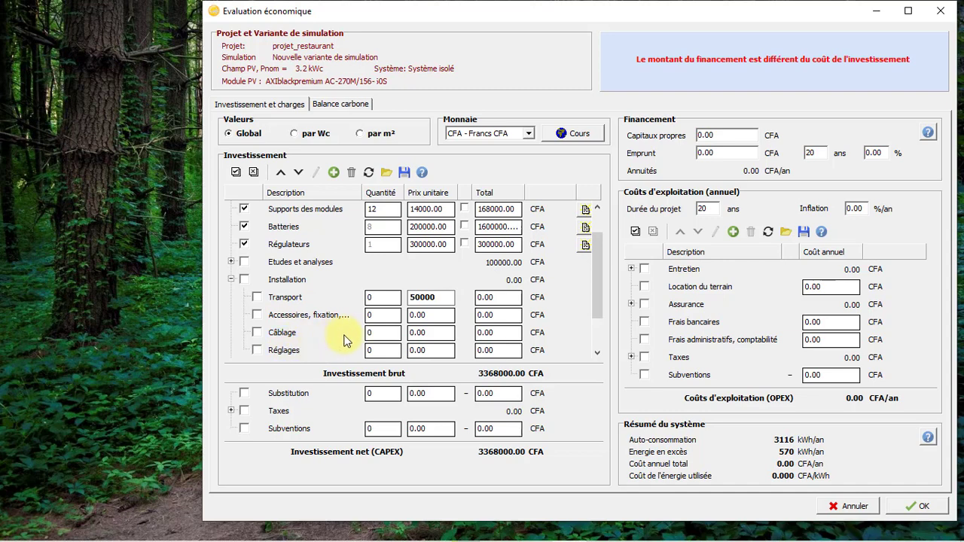
Set the unit price of Réglages under installation to 100000 CFA and collapse the installation costs
click(435, 352)
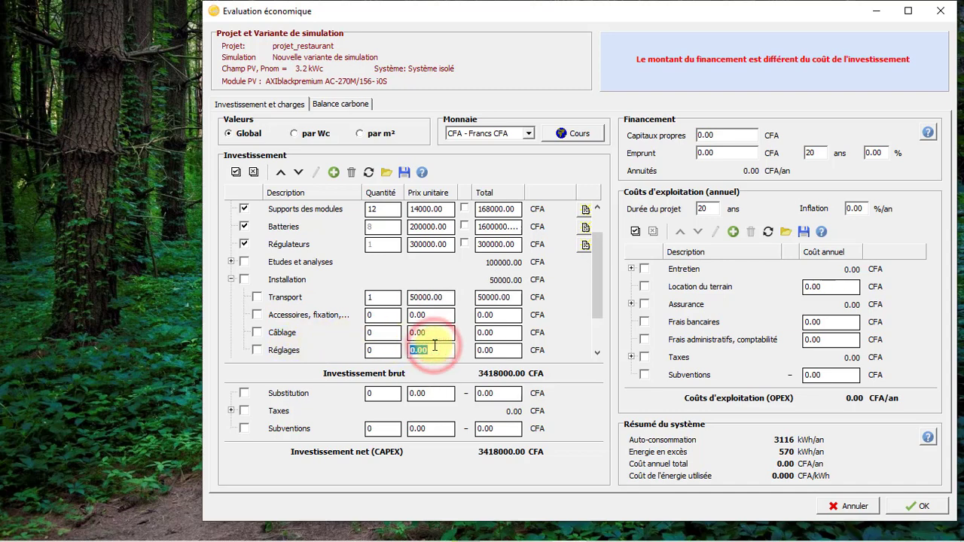
text(100000)
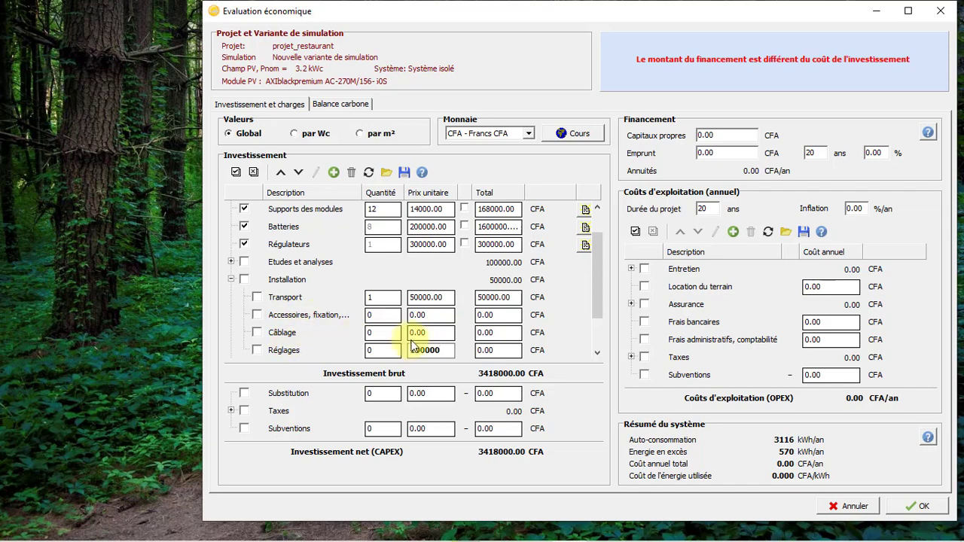
scroll(443, 321, down, 1)
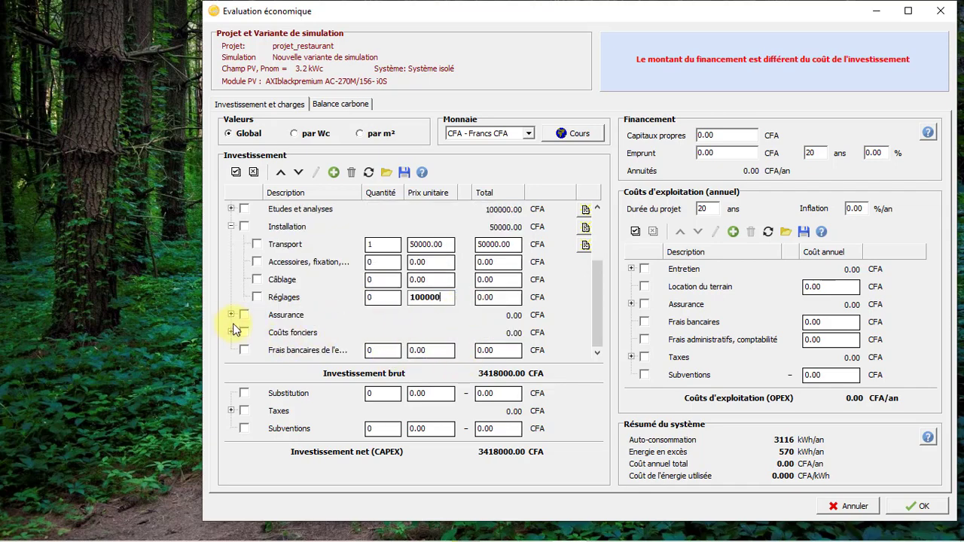
click(232, 226)
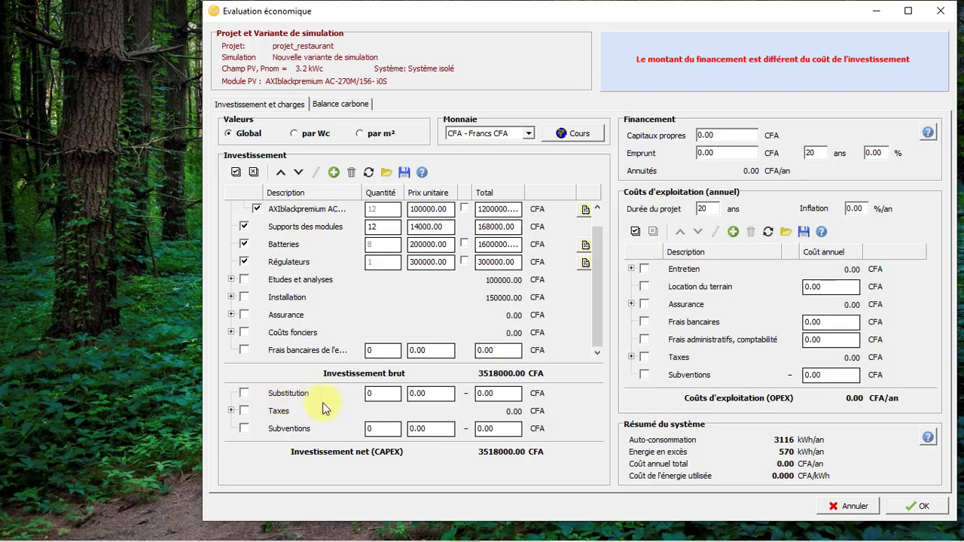
Expand the investment taxes and apply a TVA of 18 % on a base of 3518000 CFA
click(232, 411)
click(380, 411)
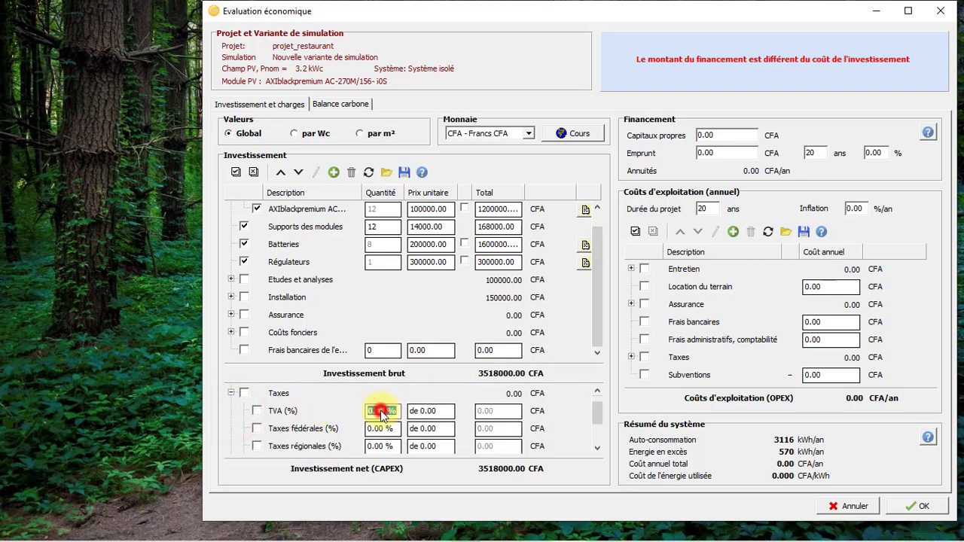
double_click(383, 409)
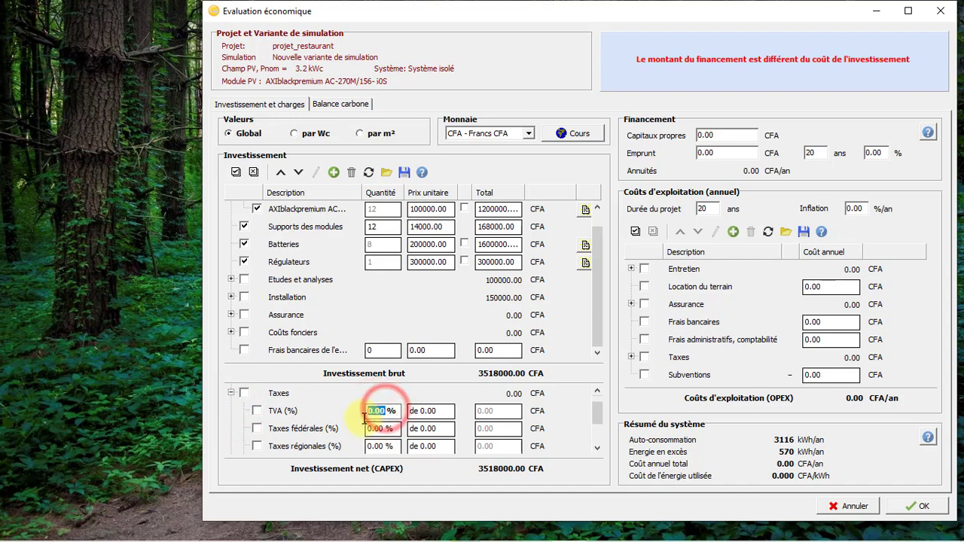
text(18)
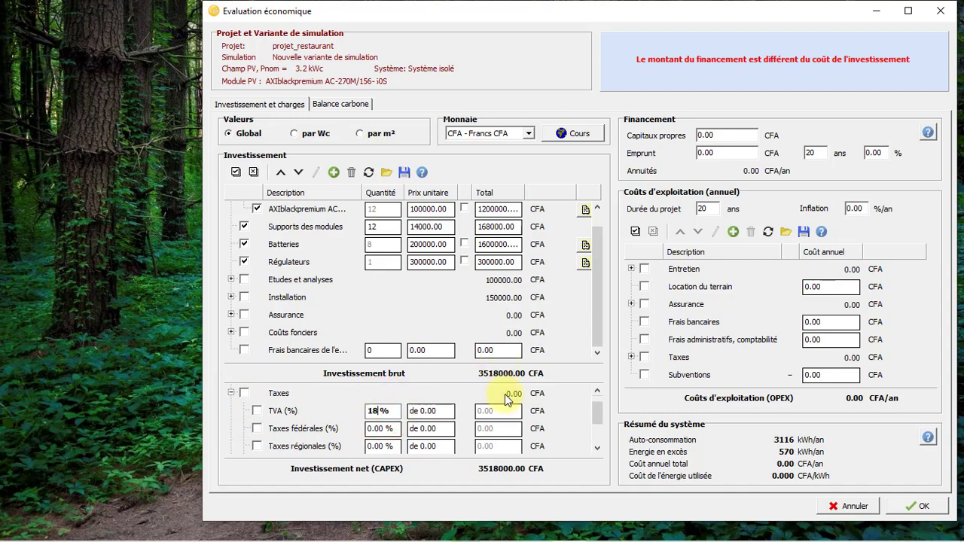
click(443, 414)
click(443, 415)
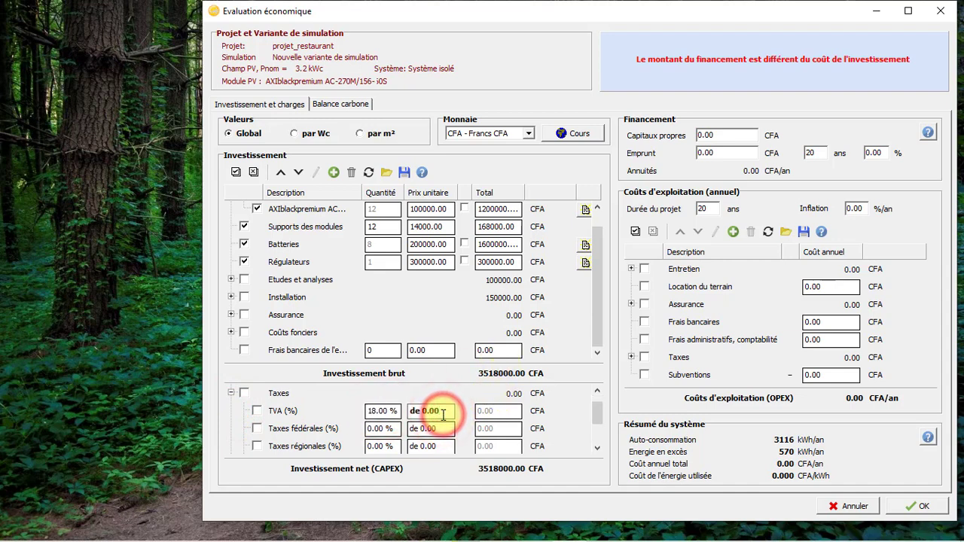
key(BackSpace)
key(BackSpace)
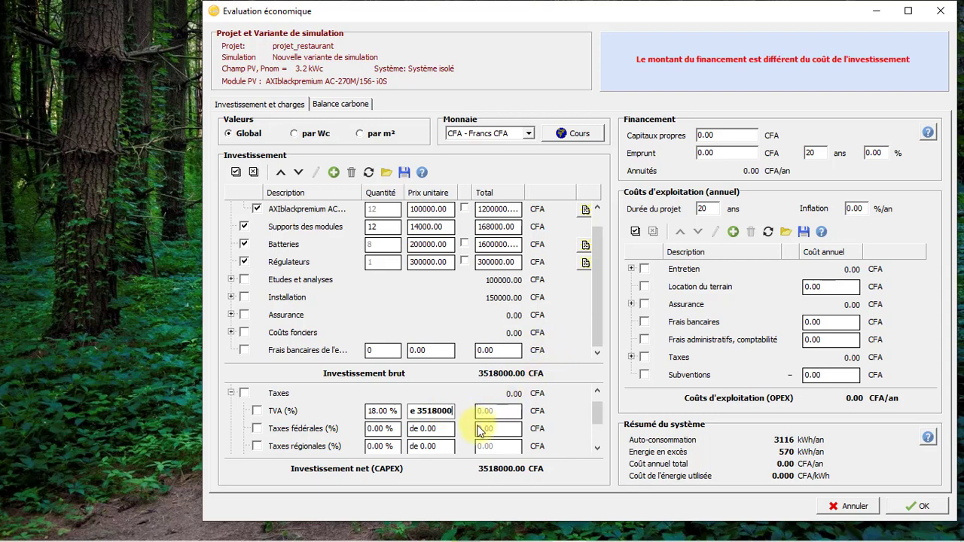
click(422, 428)
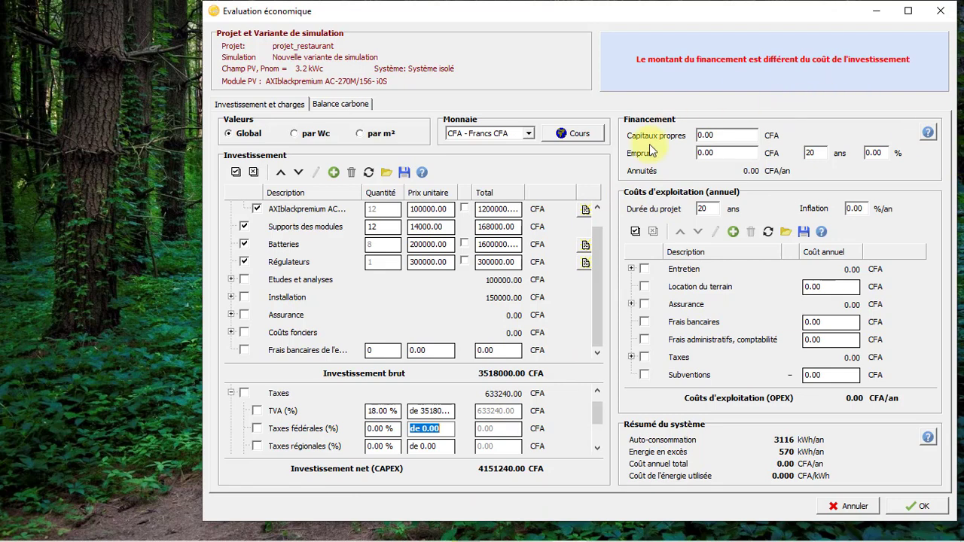
Set the financing's own capital (Capitaux propres) to 4151240 CFA
click(725, 136)
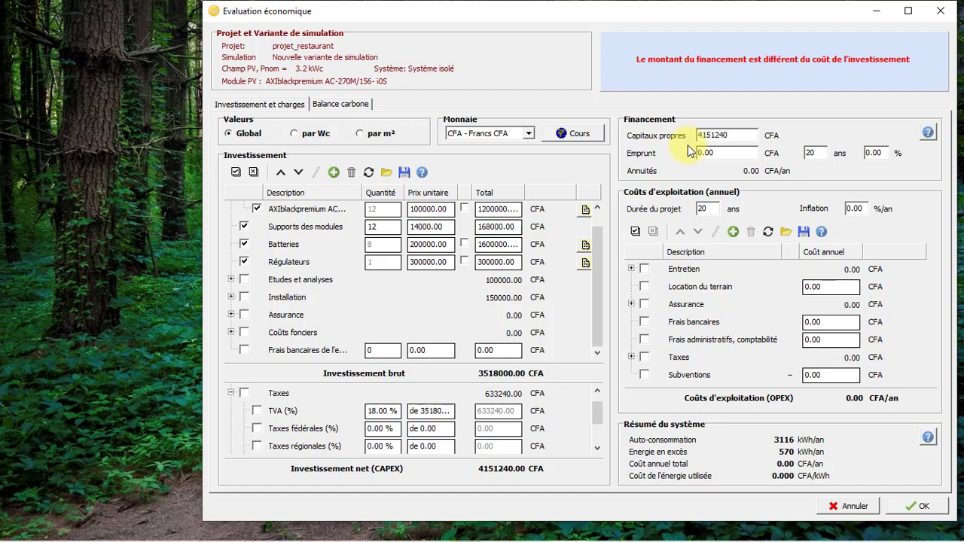
click(731, 154)
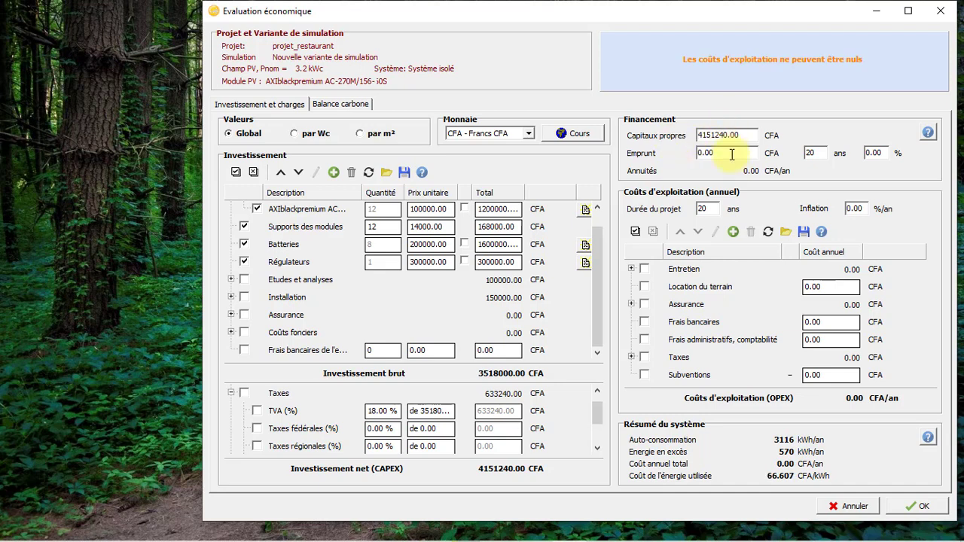
click(822, 145)
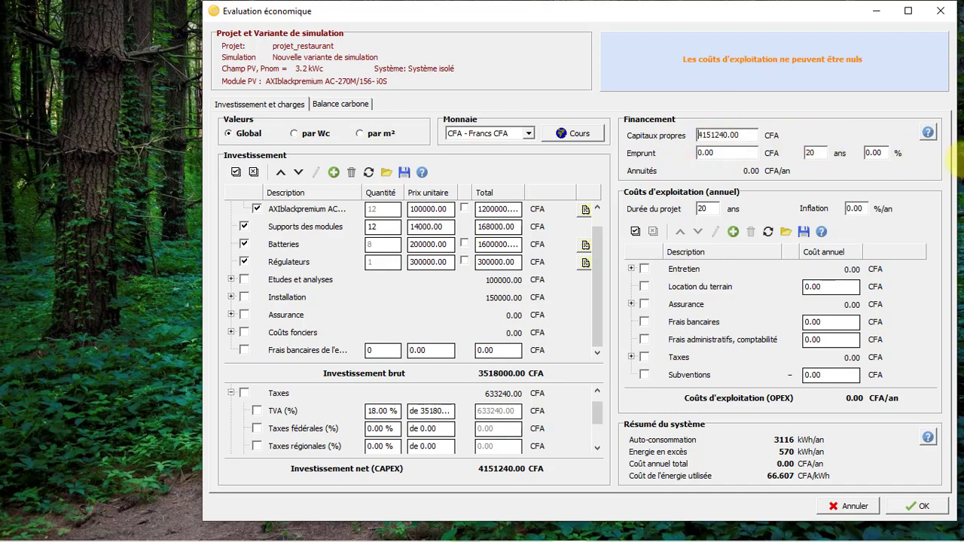
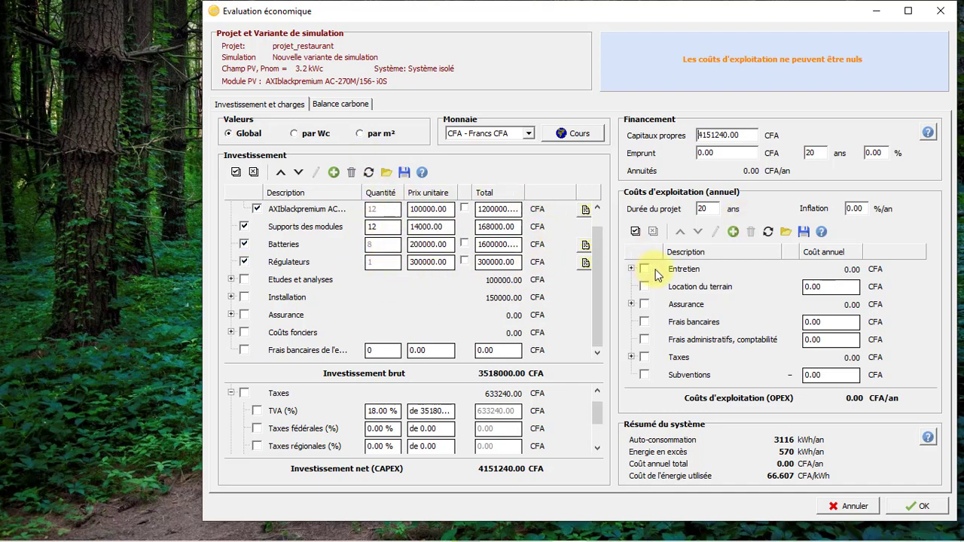
Expand the annual maintenance costs, include Nettoyage and set its annual cost to 150000 CFA
click(633, 270)
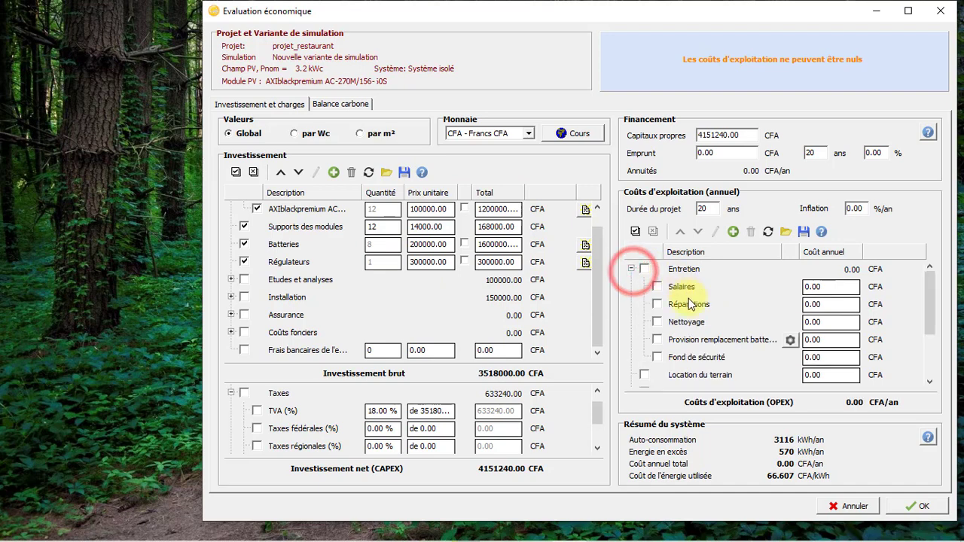
click(657, 321)
click(825, 325)
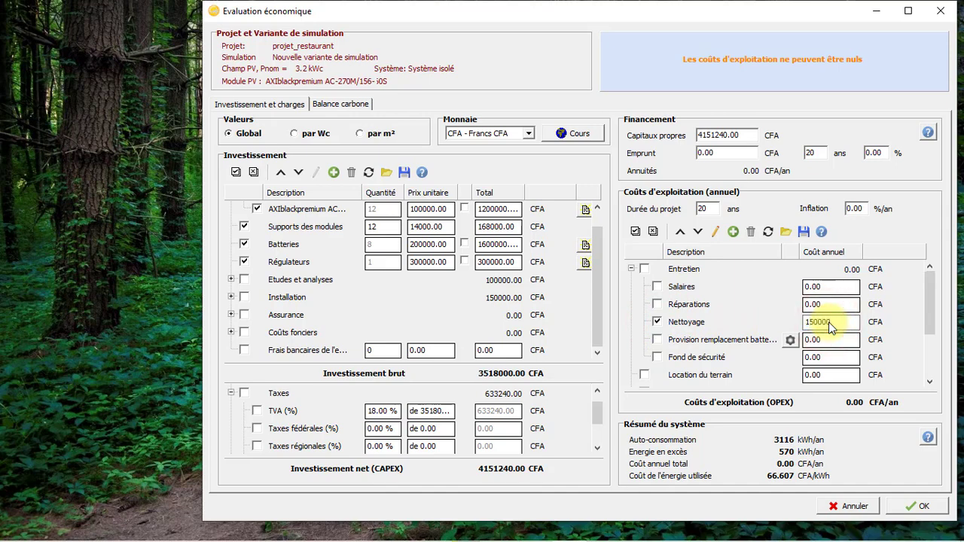
text(150000)
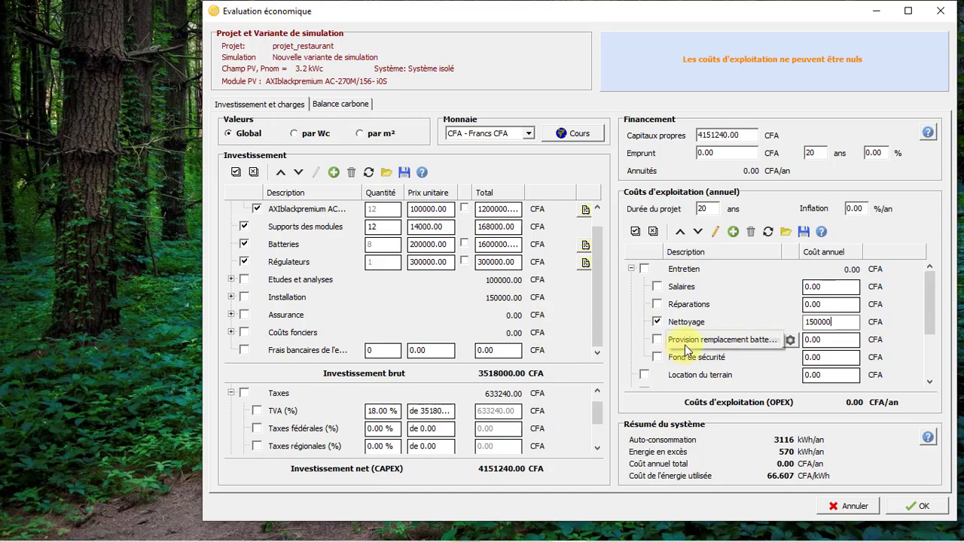
Define the battery replacement provision with a life time of 8 years and collapse the maintenance costs
click(791, 340)
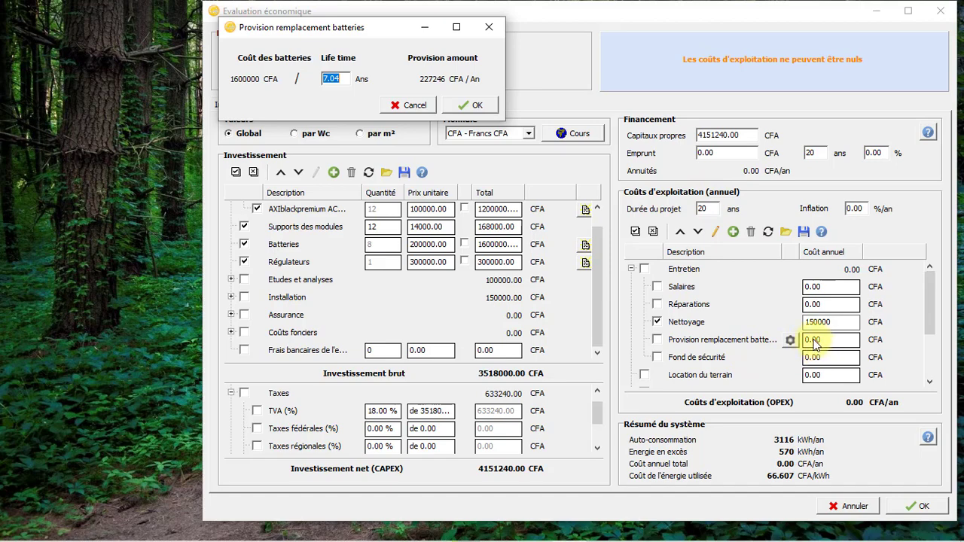
double_click(340, 73)
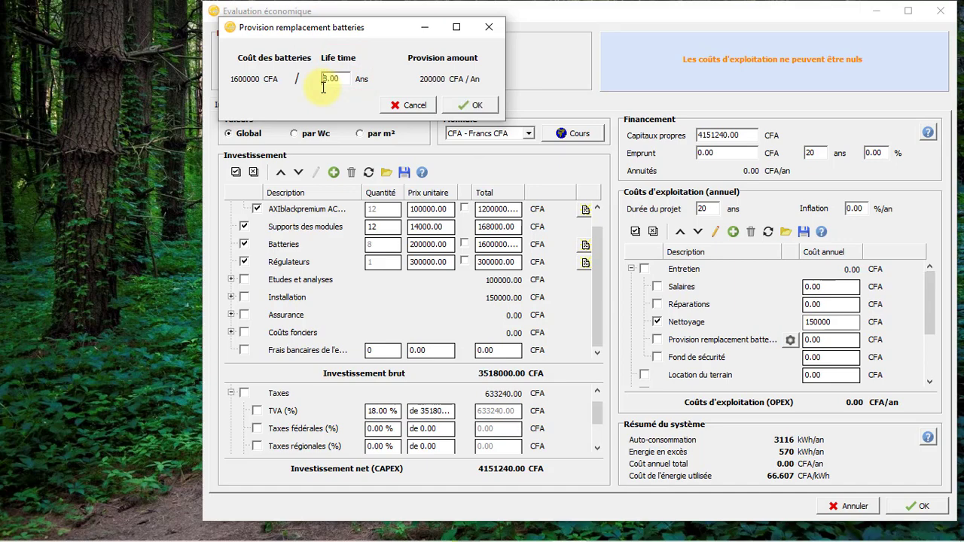
key(Return)
click(632, 271)
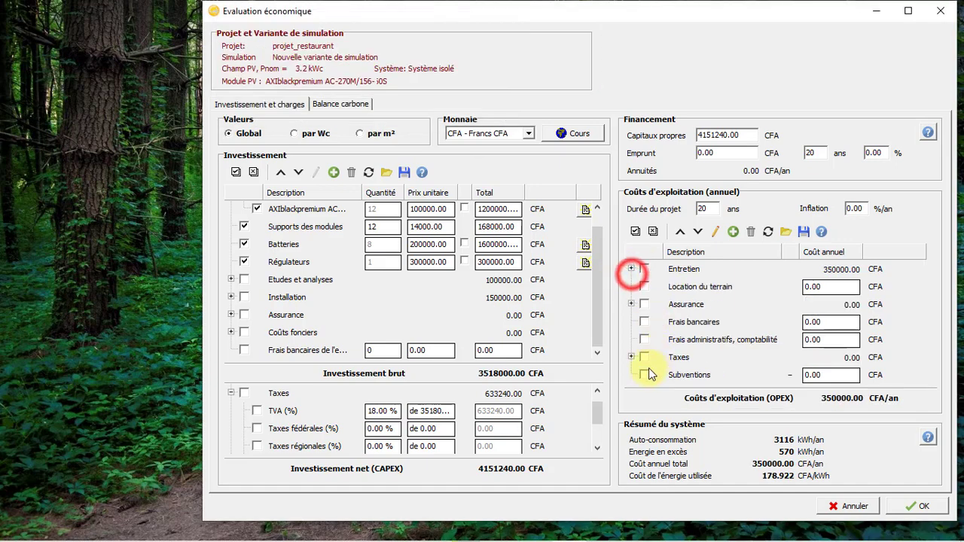
Examine the tax items in the annual operating costs and the total annual cost and energy cost in the system summary
click(634, 359)
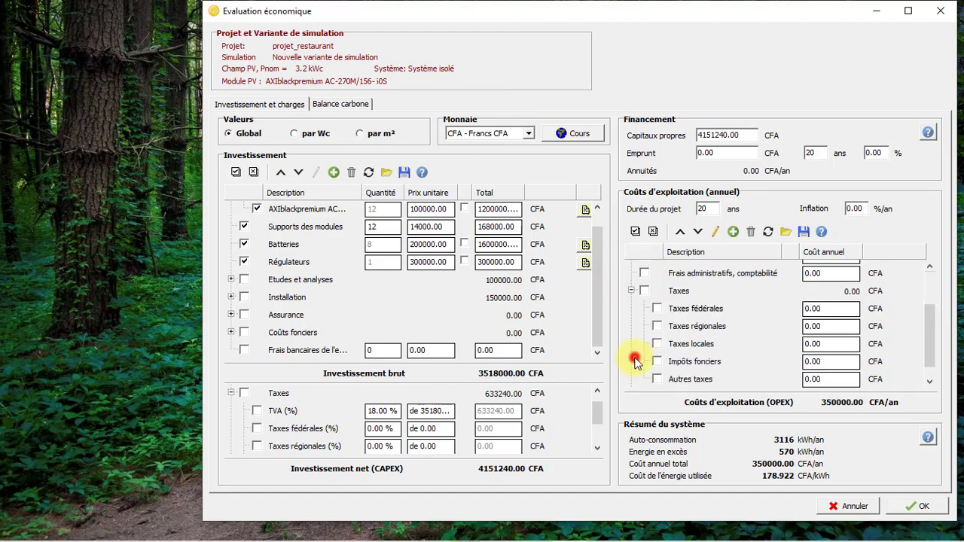
click(631, 290)
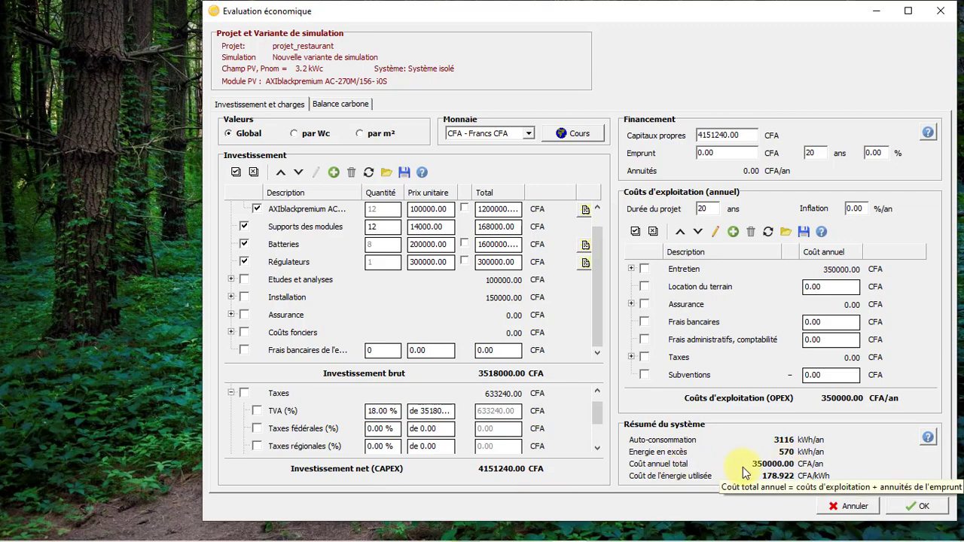
mouse_move(689, 476)
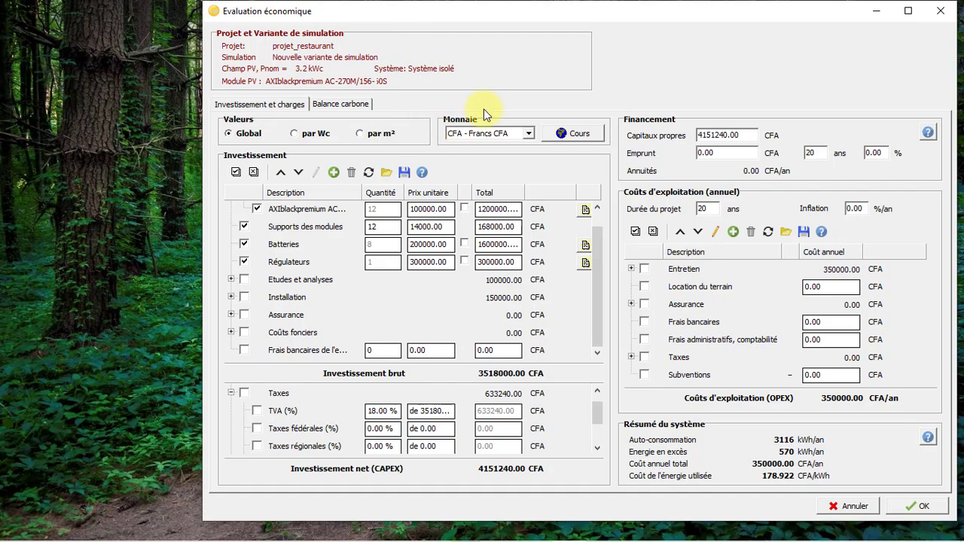
Set the carbon balance's system lifetime to 20 years and use the Country IEA grid emissions for Benin
click(343, 106)
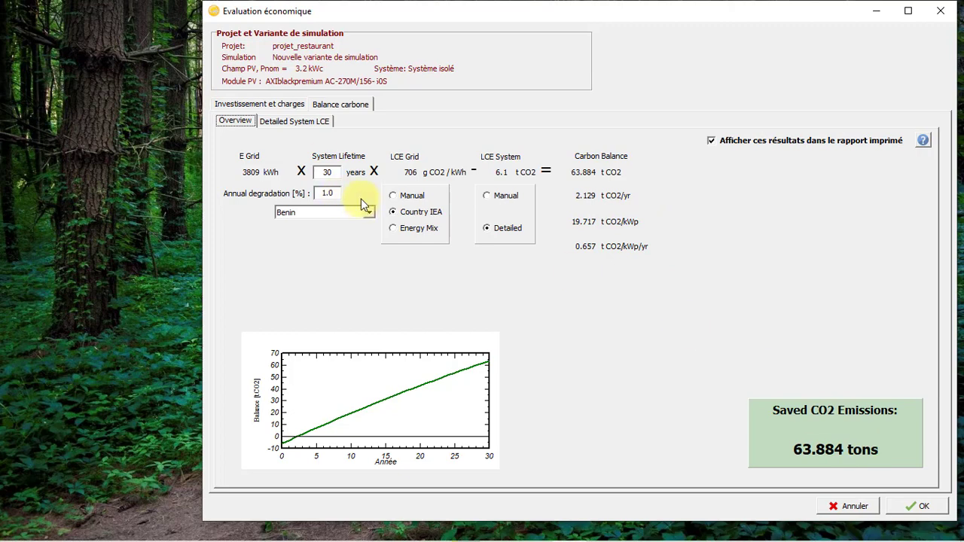
drag(341, 177, 317, 173)
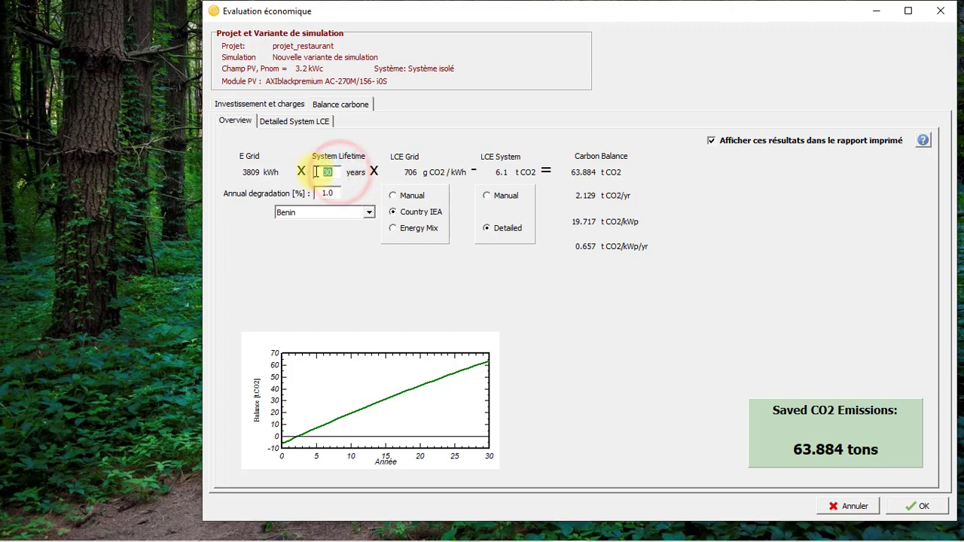
text(2)
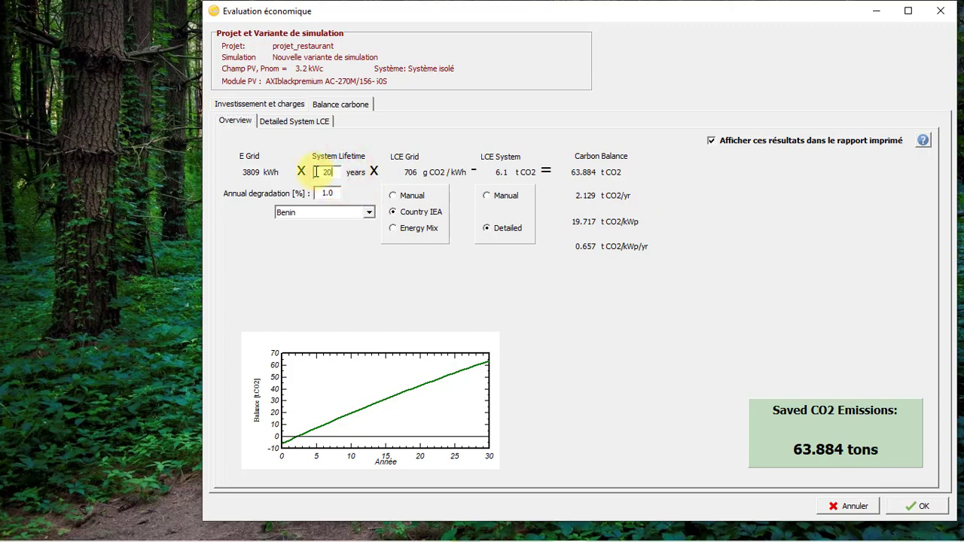
click(393, 211)
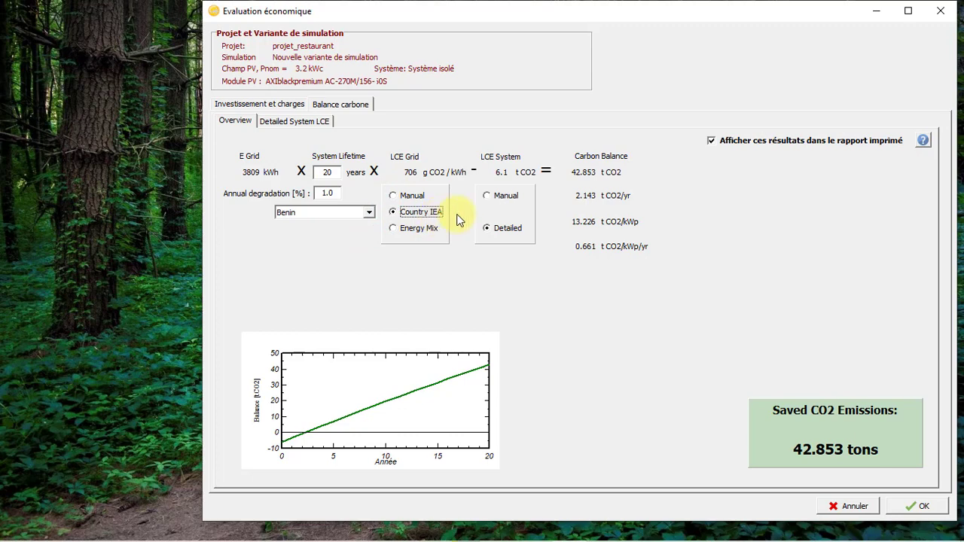
click(370, 214)
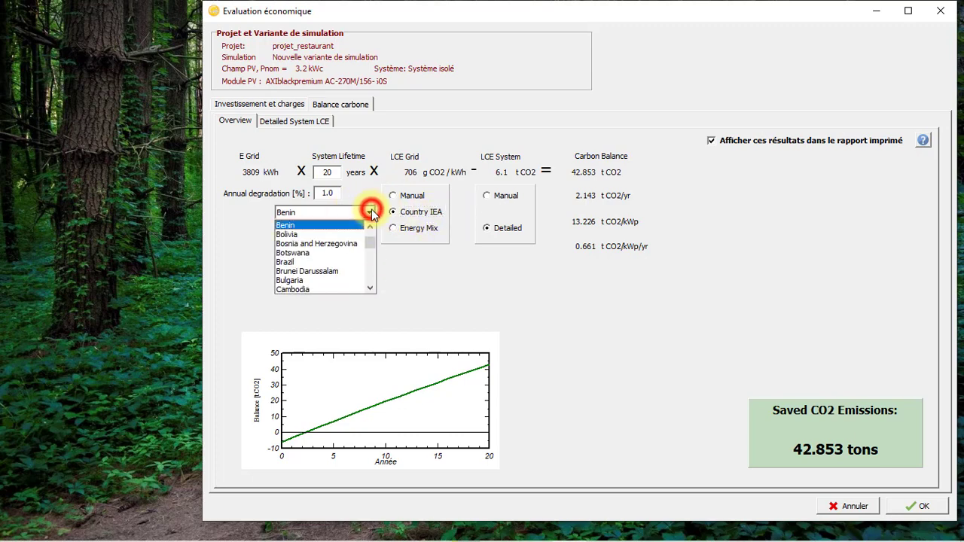
click(322, 225)
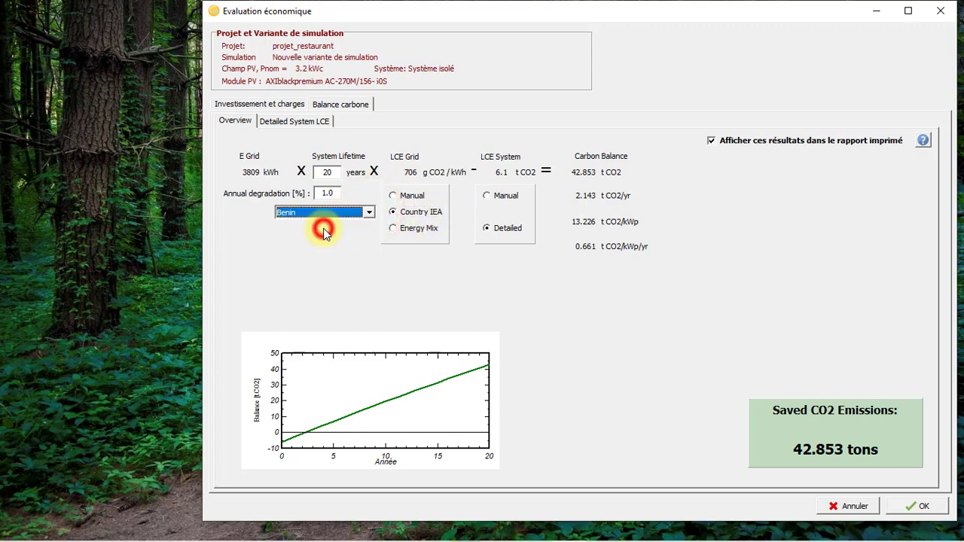
Set the country of origin of the supports to Canada in the detailed system LCE's grey energy conversion factors
click(309, 122)
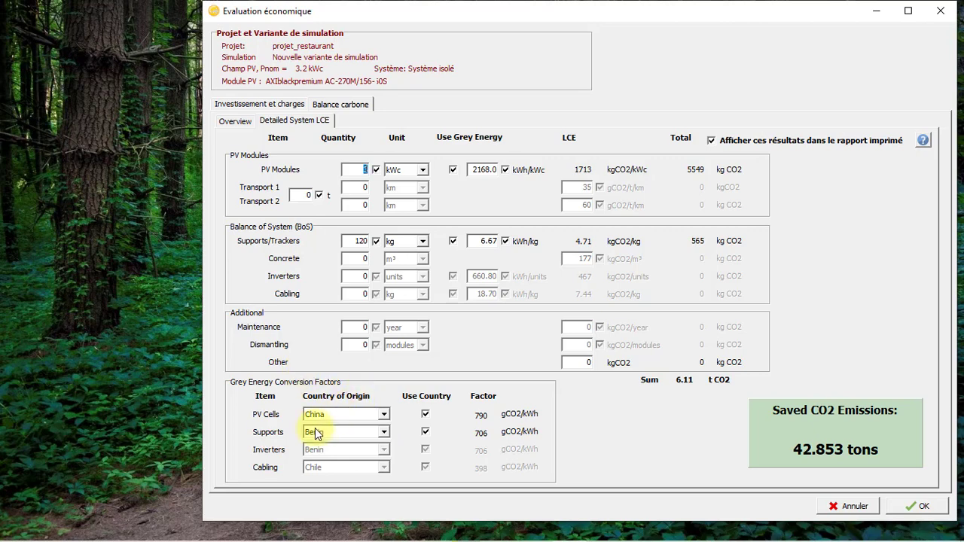
click(384, 433)
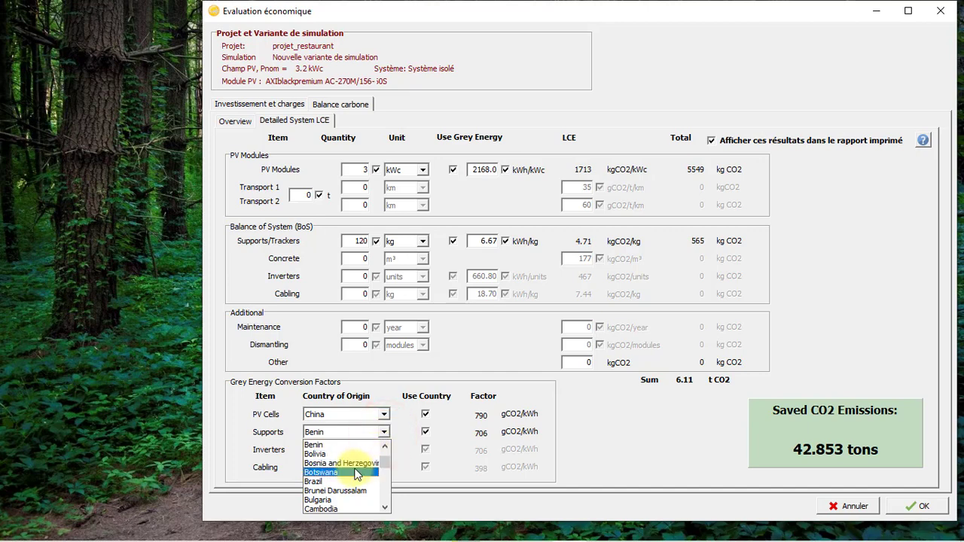
scroll(347, 475, down, 1)
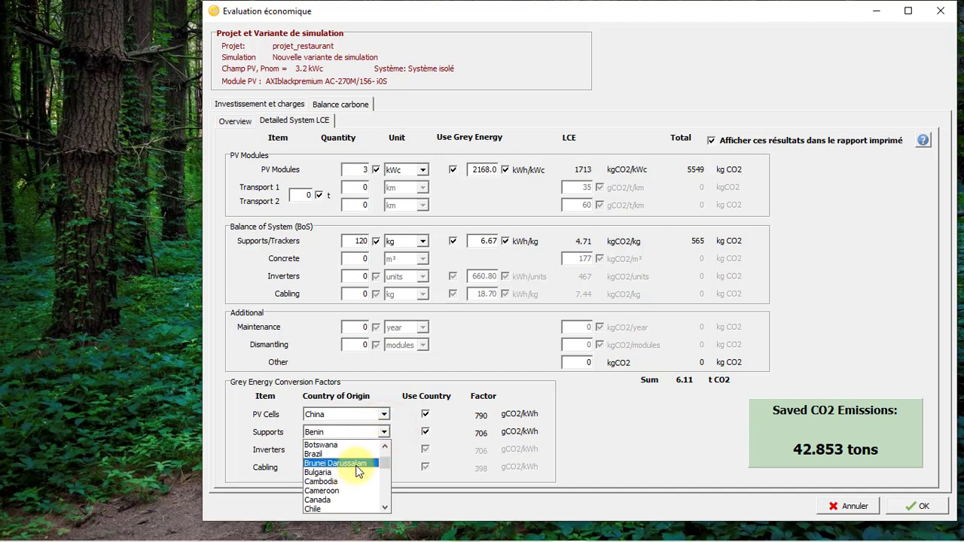
click(333, 498)
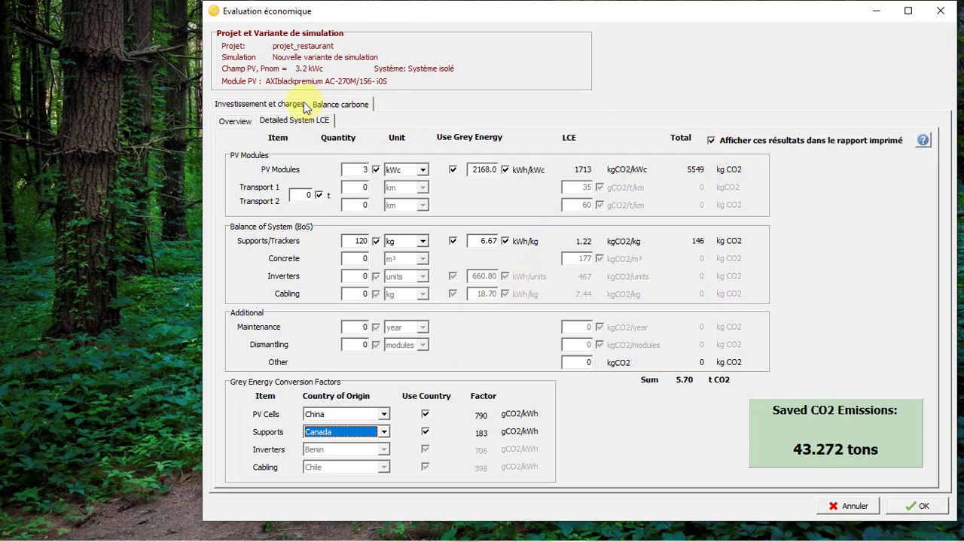
Return to the carbon balance overview, validate the economic evaluation and save the project as Restaurant
click(254, 104)
click(341, 104)
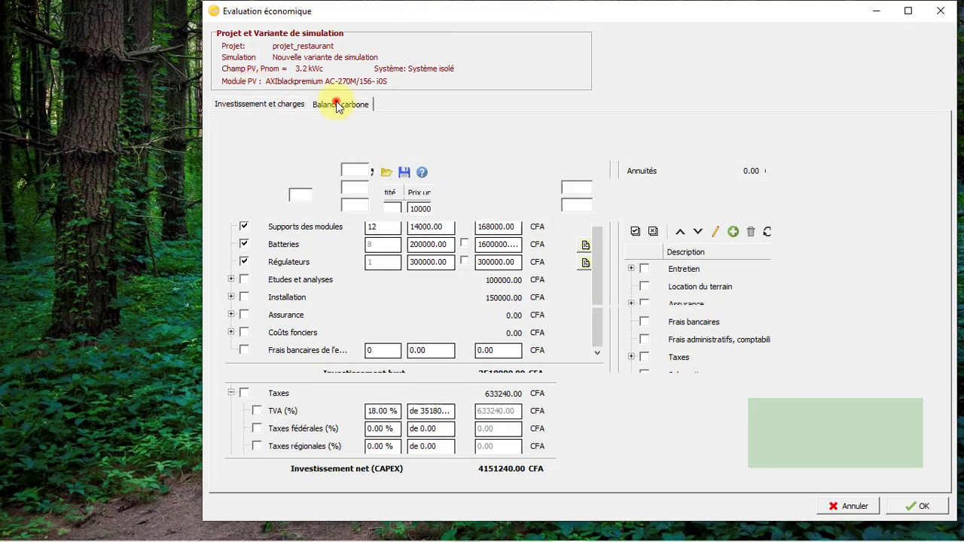
click(227, 122)
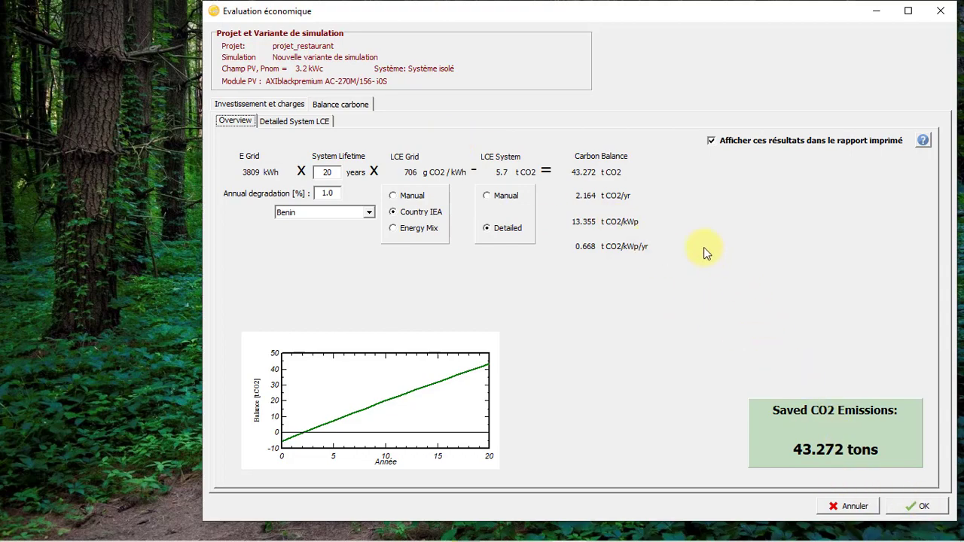
click(922, 507)
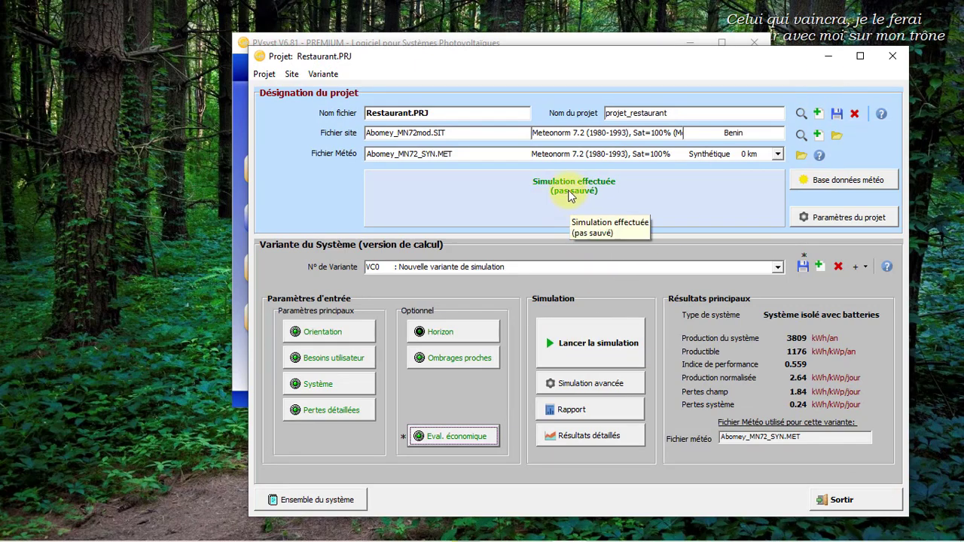
click(837, 113)
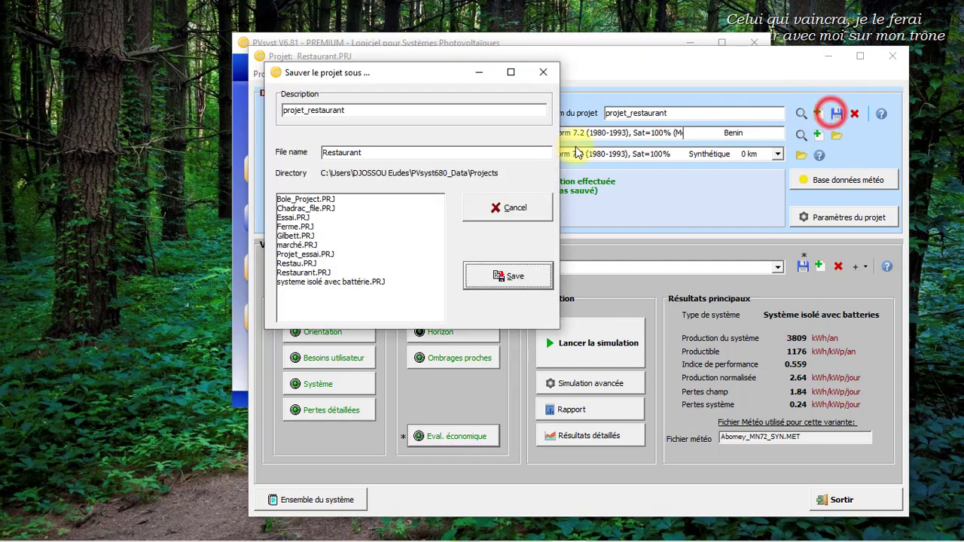
click(501, 276)
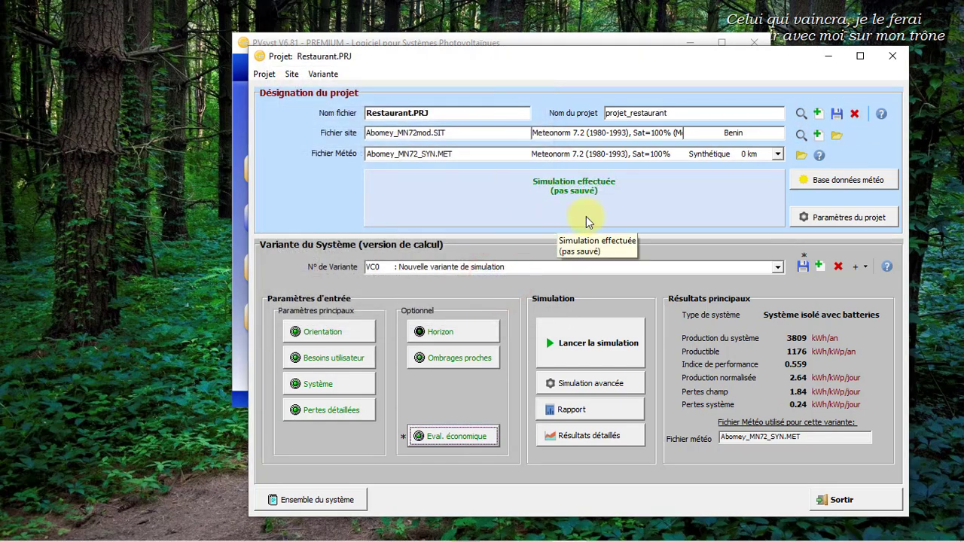
Run the simulation again and save its variant "Nouvelle variante de simulation" as Restaurant.VC0
click(561, 344)
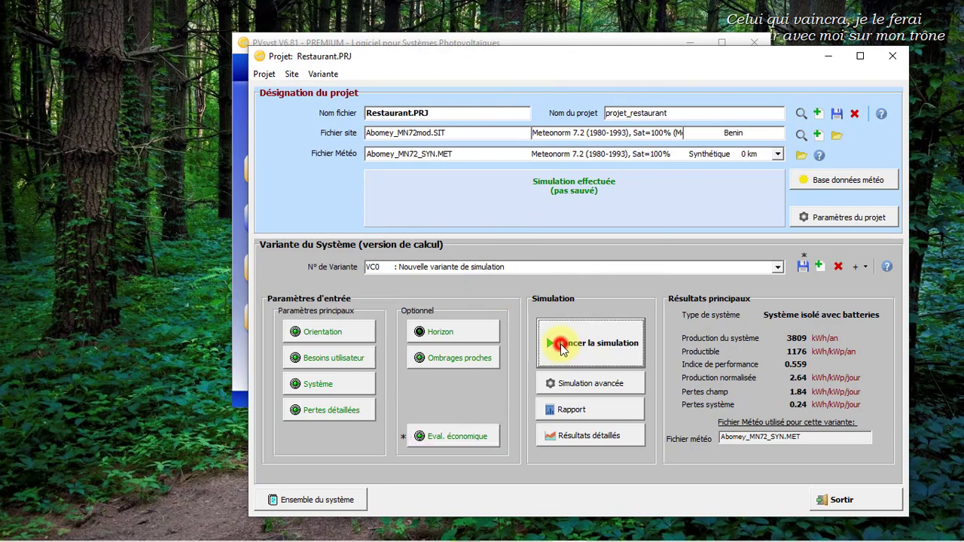
click(455, 290)
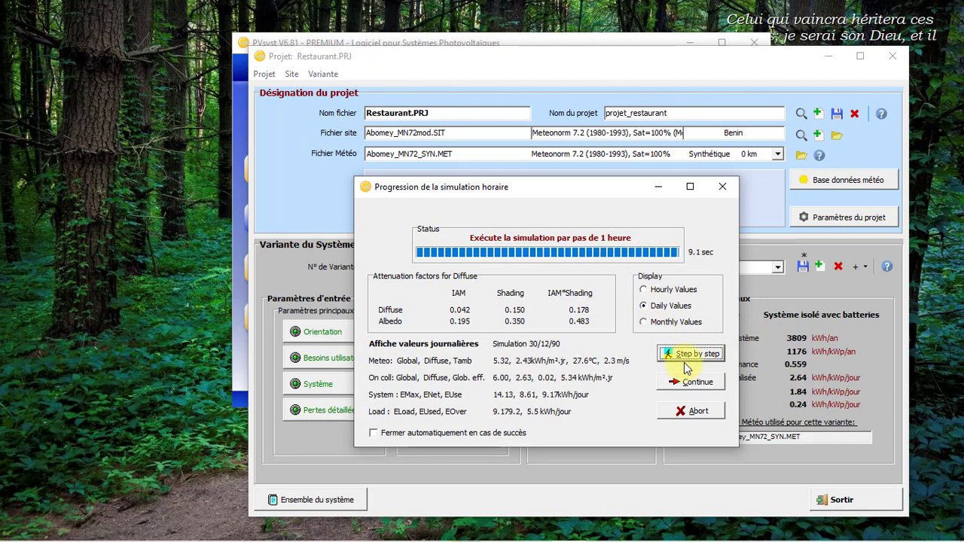
click(697, 412)
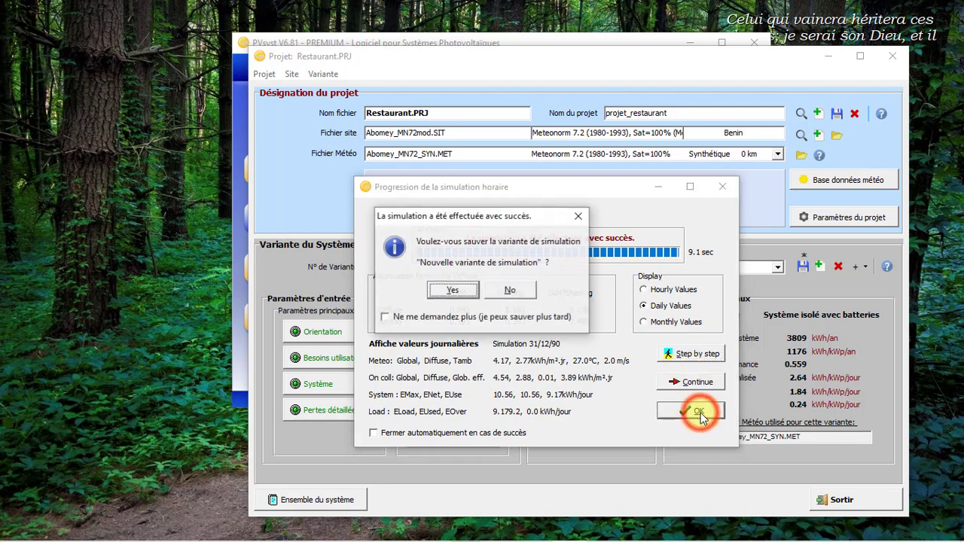
click(452, 292)
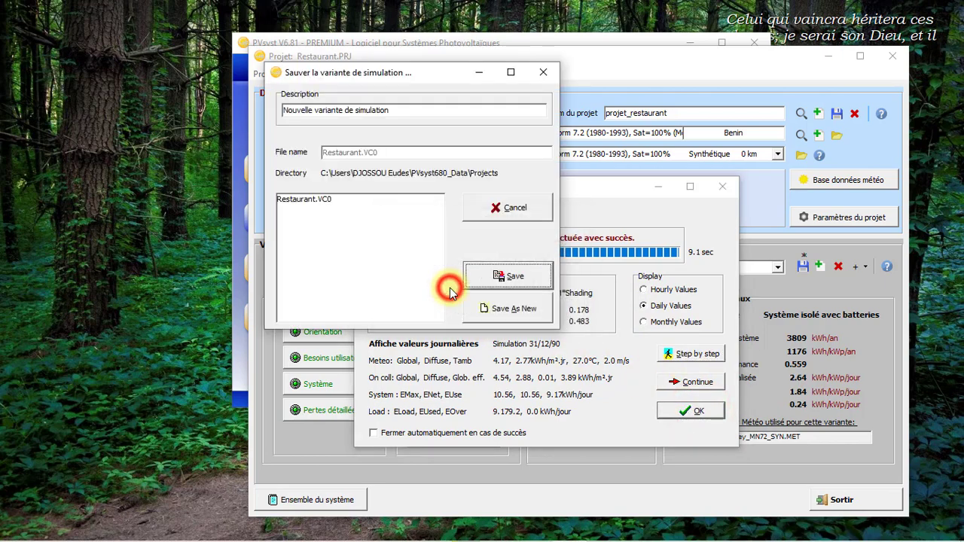
click(500, 276)
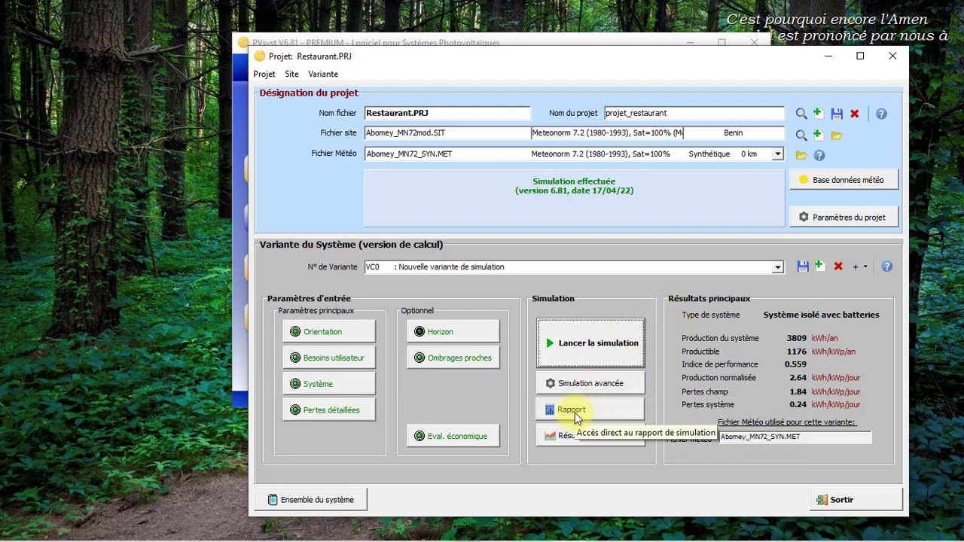
Look at the detailed results of the variant, close them and open the simulation report
click(584, 438)
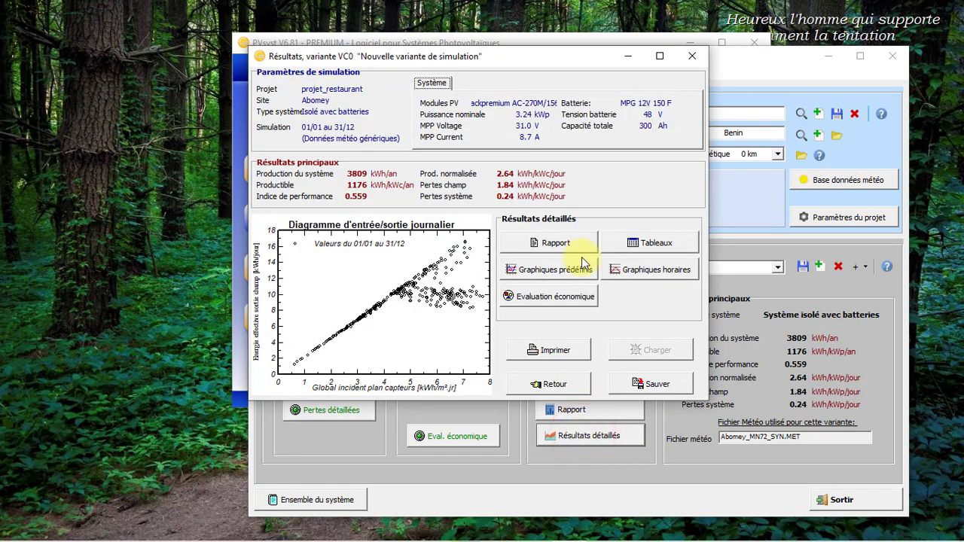
click(691, 55)
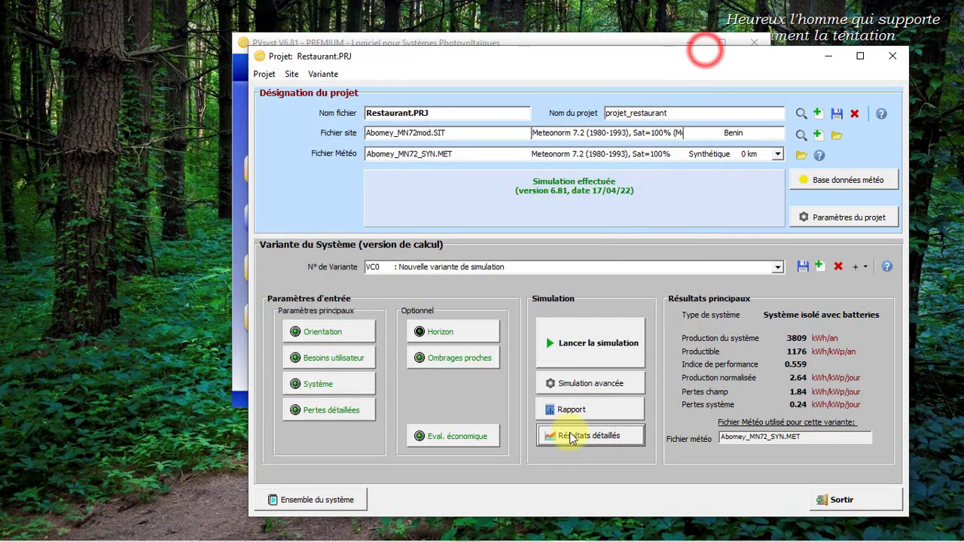
click(568, 410)
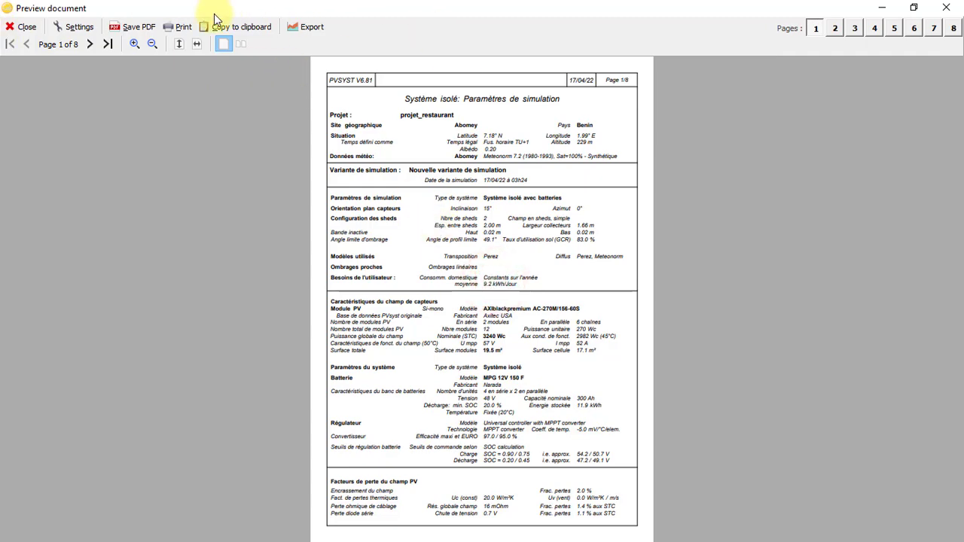
Examine the CO2 balance on the report's last page, including produced and replaced emissions and the system lifecycle details
click(134, 45)
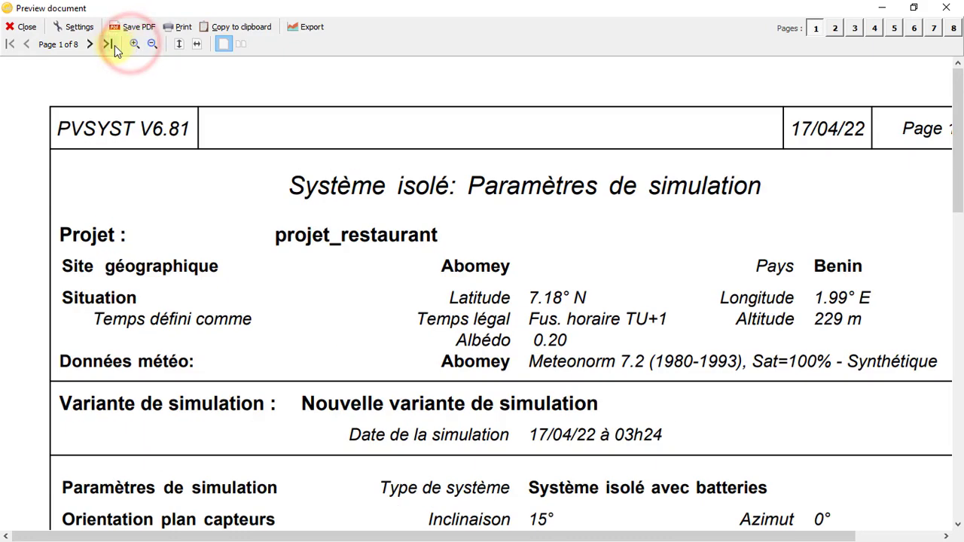
click(109, 45)
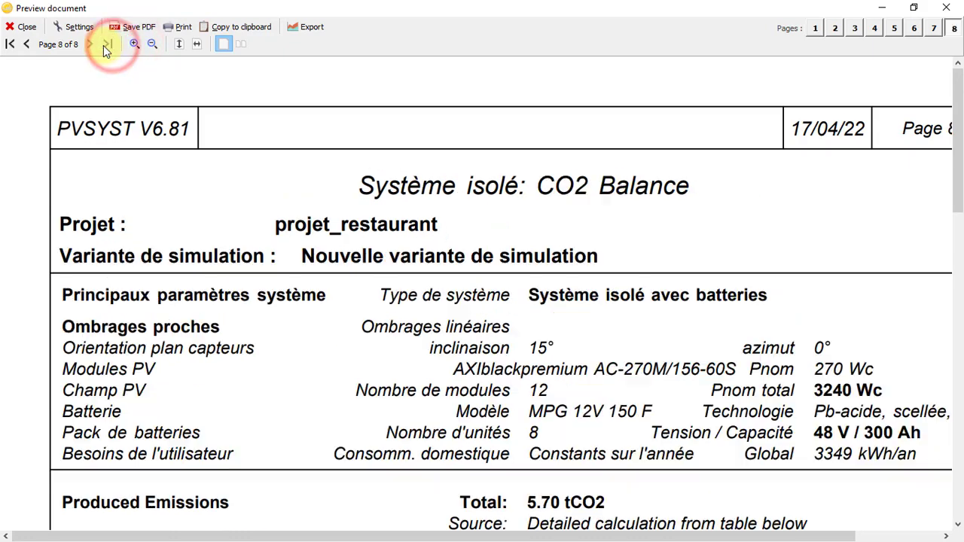
scroll(338, 209, down, 2)
scroll(338, 210, down, 9)
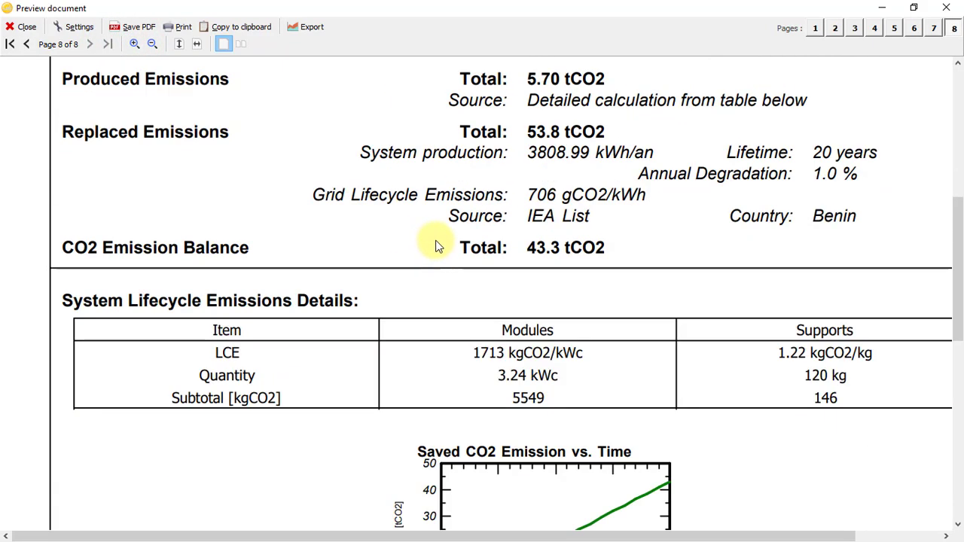
scroll(485, 243, up, 5)
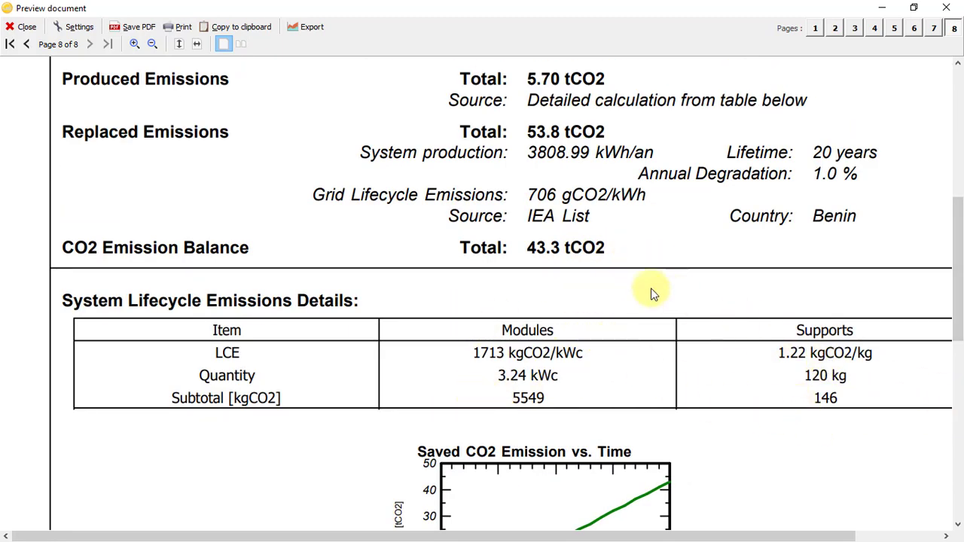
scroll(549, 257, up, 3)
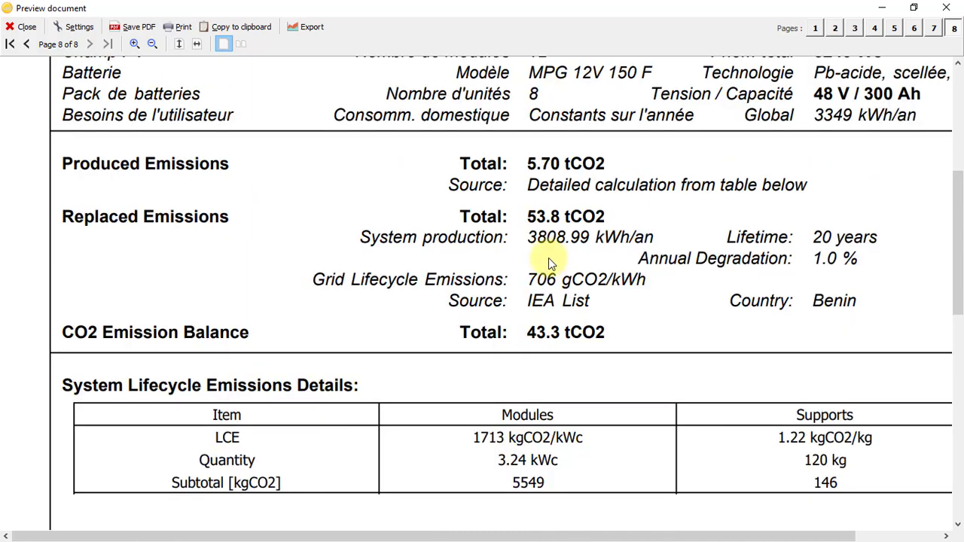
scroll(537, 189, up, 1)
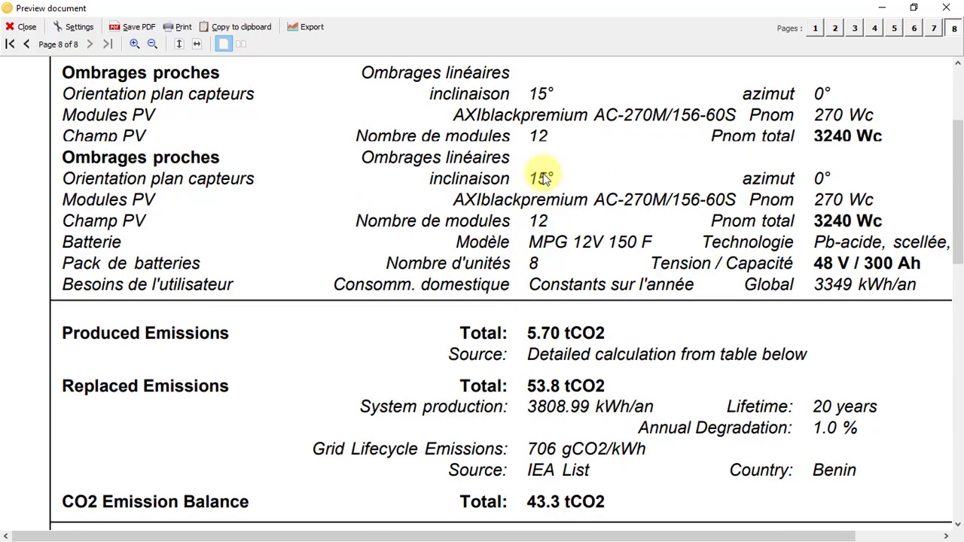
scroll(216, 237, down, 10)
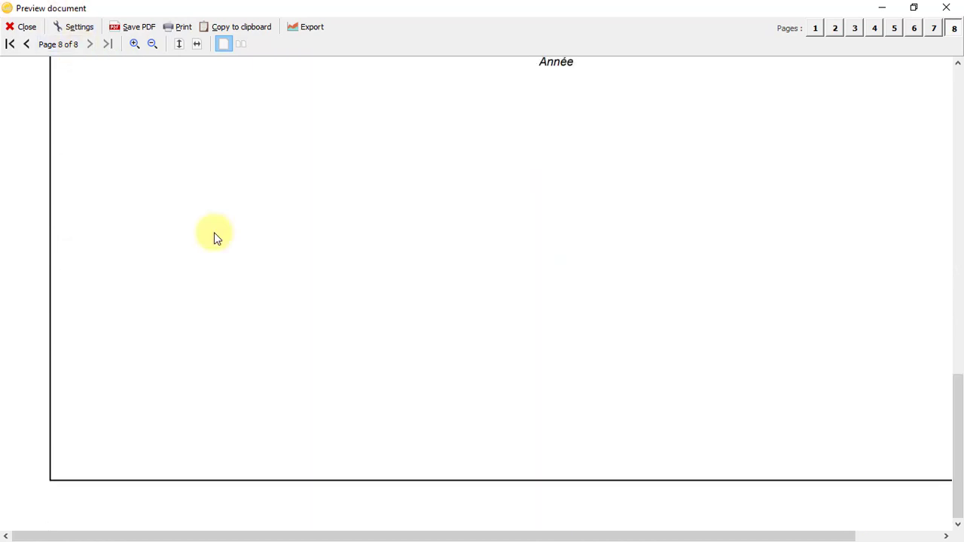
scroll(216, 237, up, 8)
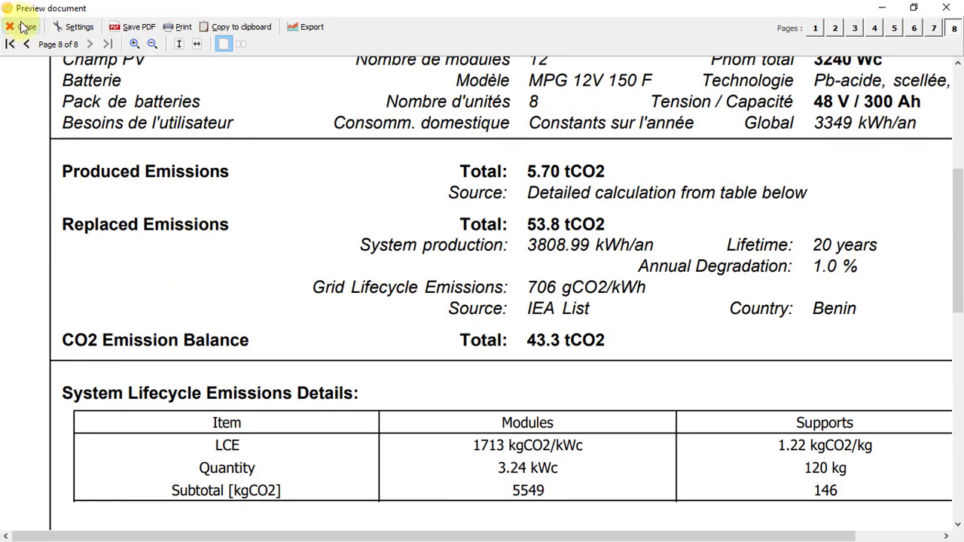
Go back to page 3 of the report and examine the near-shading scene perspective and the iso-shading diagram
click(30, 44)
click(30, 45)
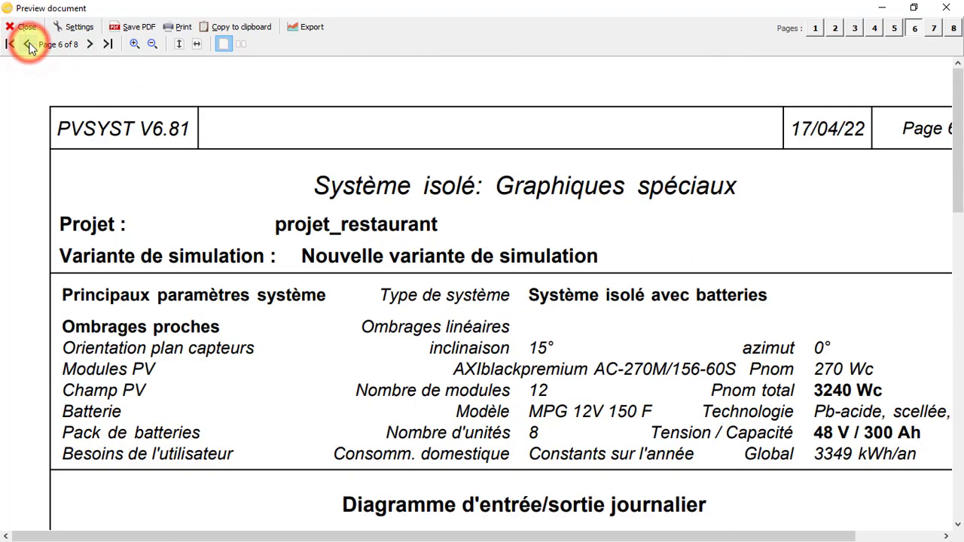
click(27, 45)
click(27, 44)
click(28, 44)
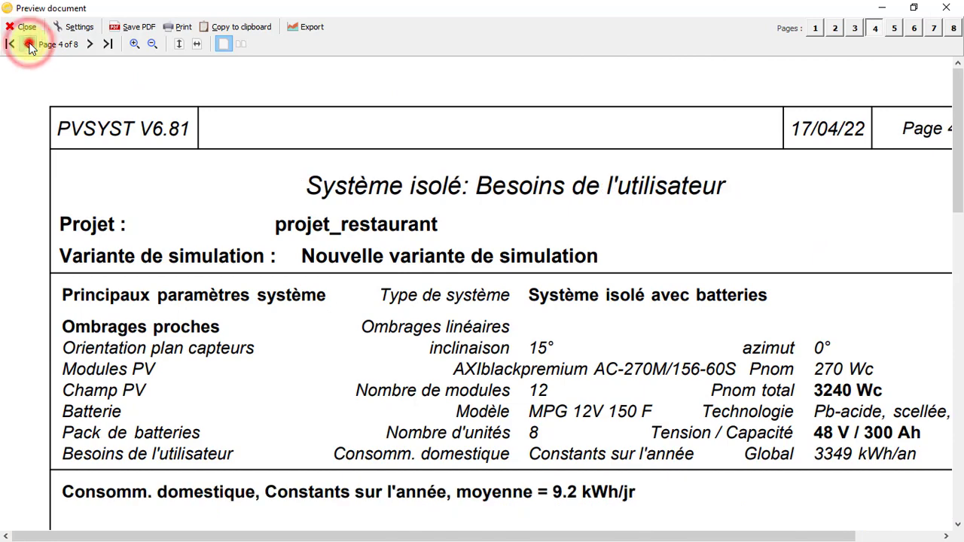
scroll(151, 144, down, 5)
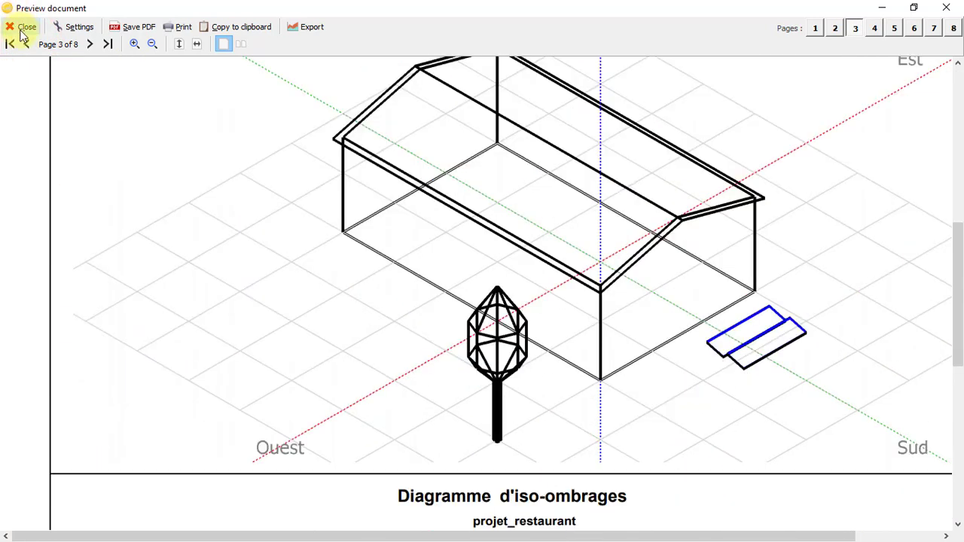
scroll(27, 33, up, 6)
scroll(177, 179, down, 5)
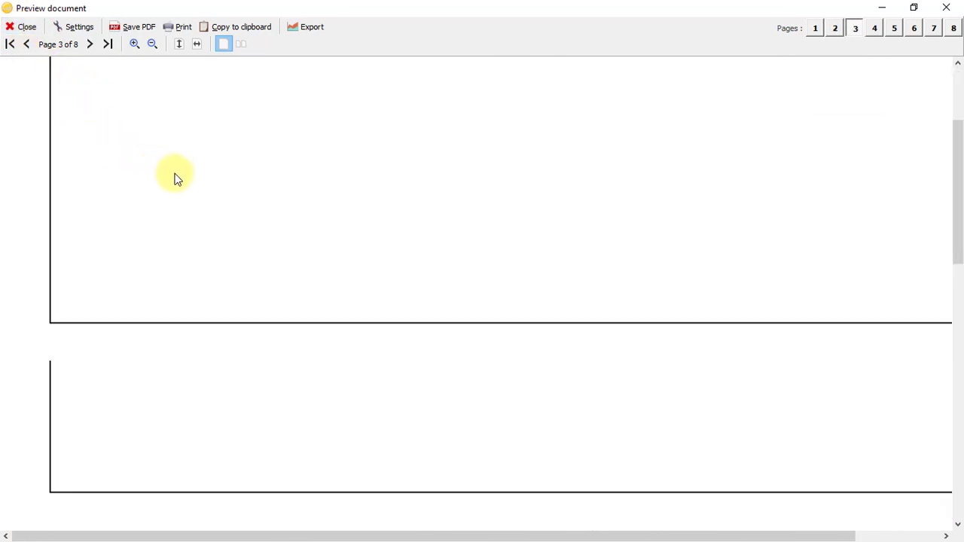
scroll(176, 179, up, 5)
scroll(177, 179, up, 5)
scroll(177, 179, down, 6)
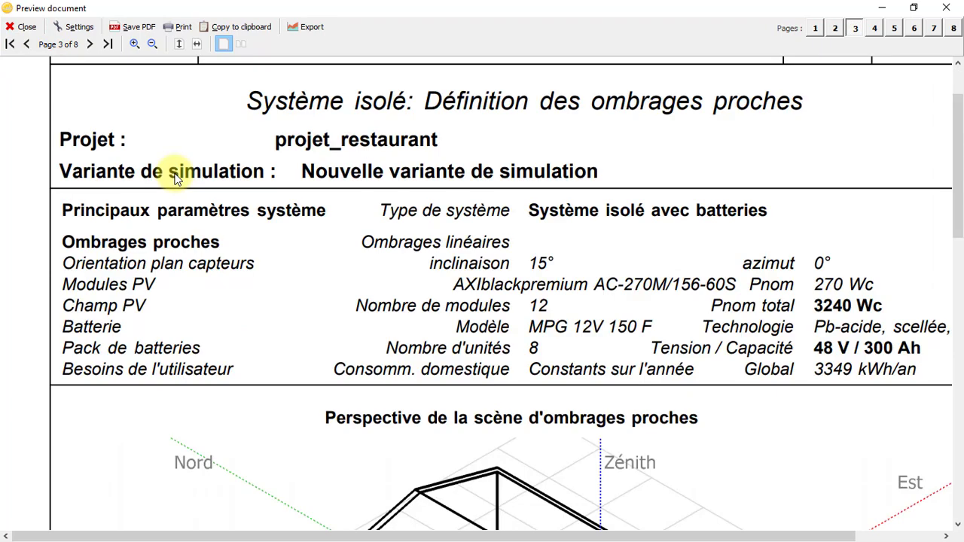
scroll(174, 178, down, 5)
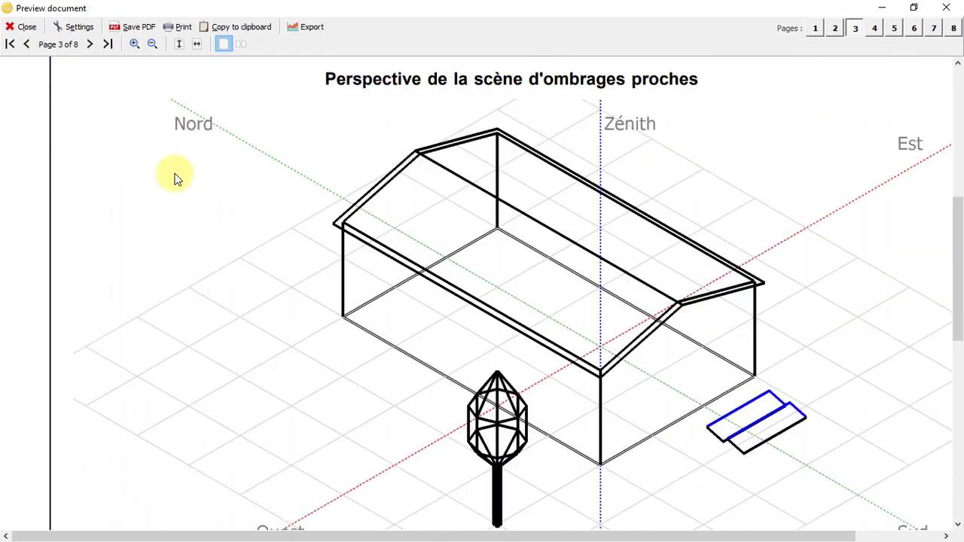
scroll(175, 178, down, 6)
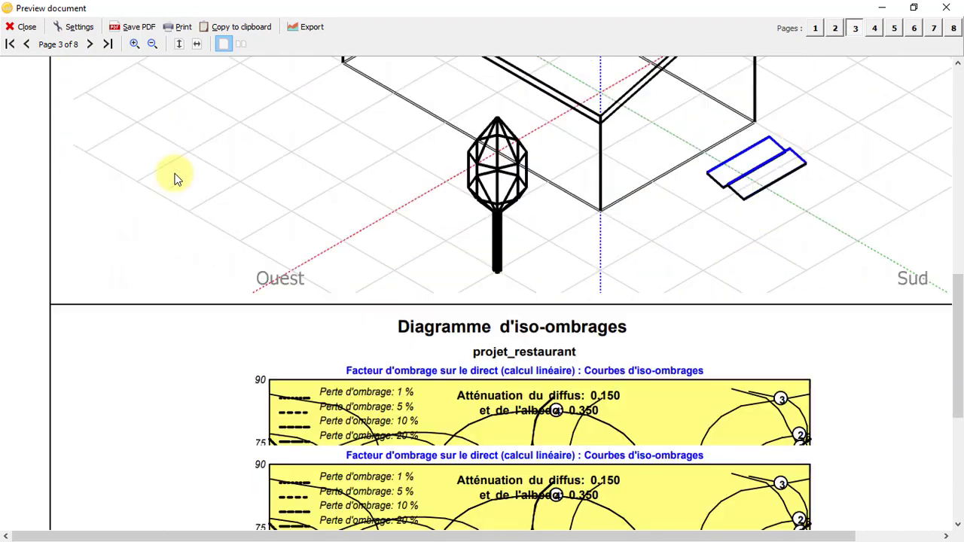
scroll(174, 178, down, 2)
scroll(175, 178, down, 1)
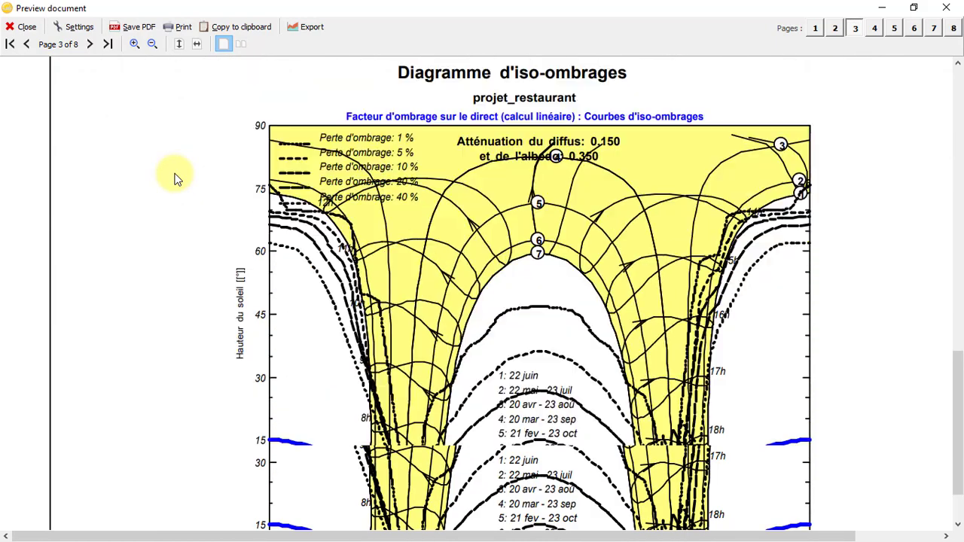
Examine the user's needs table and the hourly consumption profile on page 4 of the report
scroll(175, 178, down, 6)
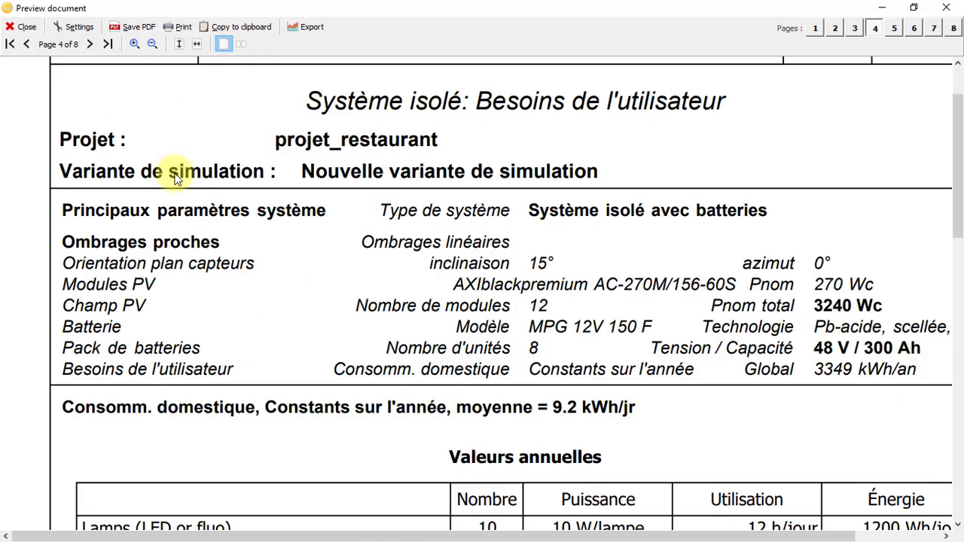
scroll(175, 177, down, 6)
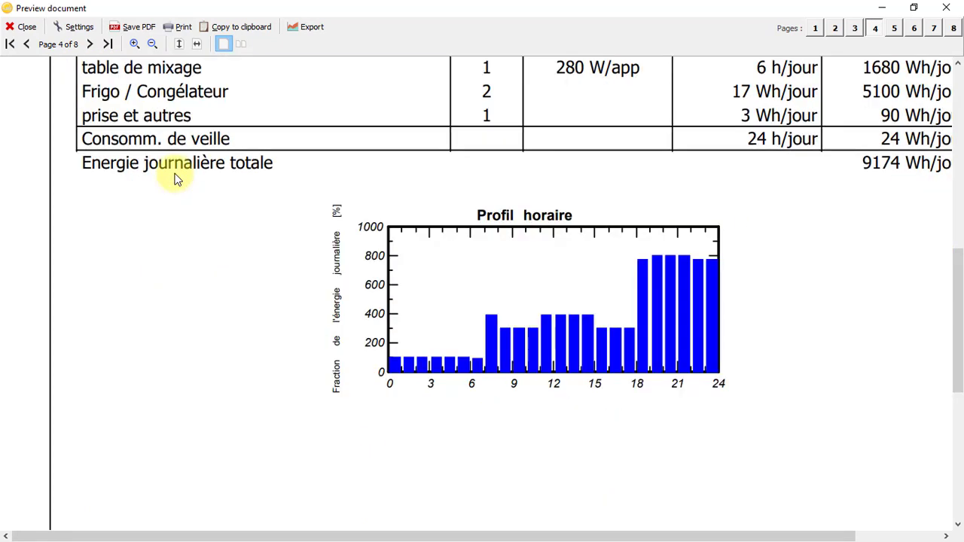
scroll(175, 178, down, 7)
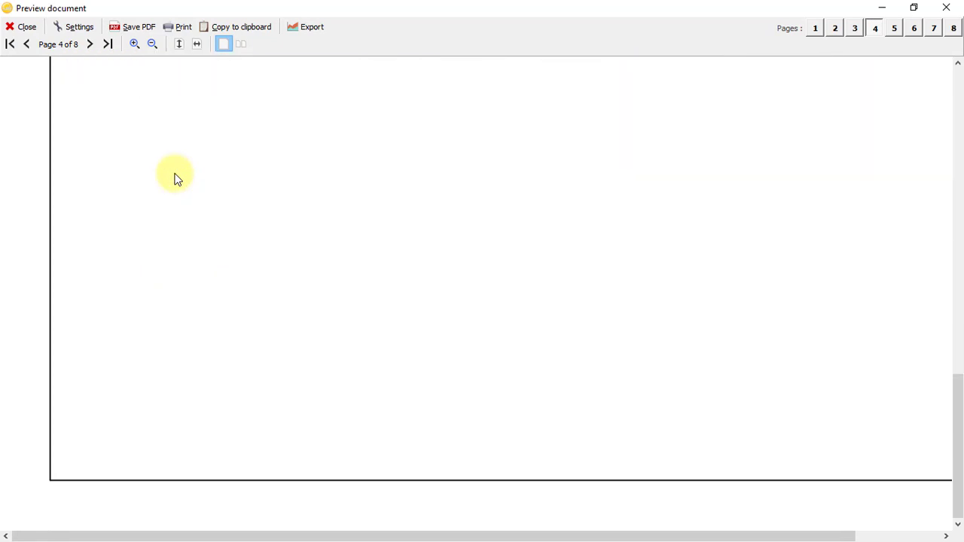